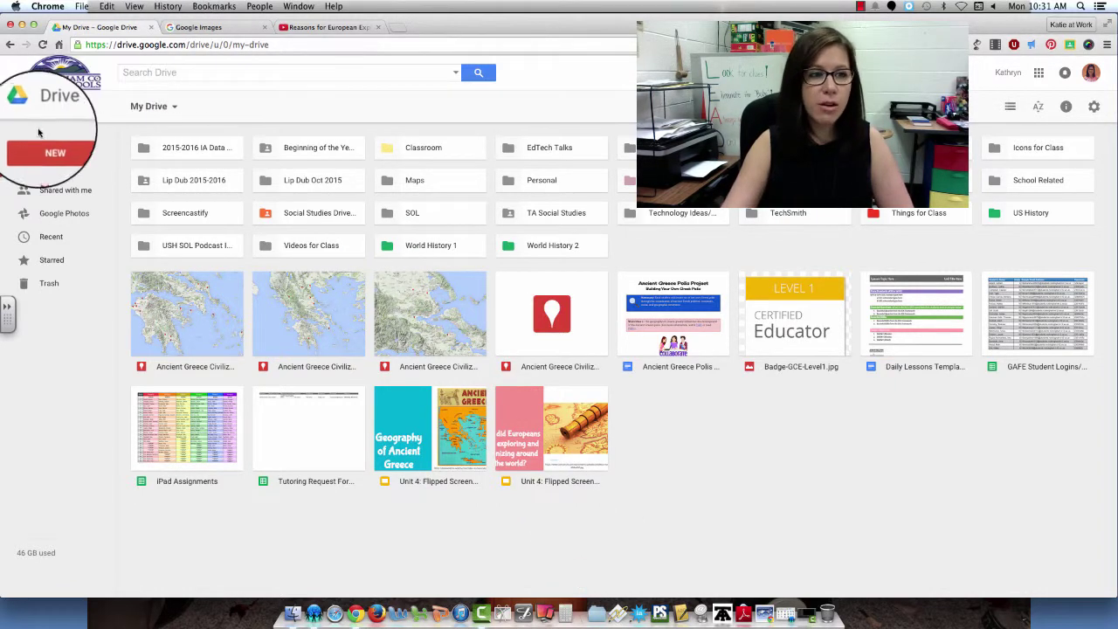
# Step: Create a new blank Google Slides presentation from Google Drive's New menu
pyautogui.click(61, 147)
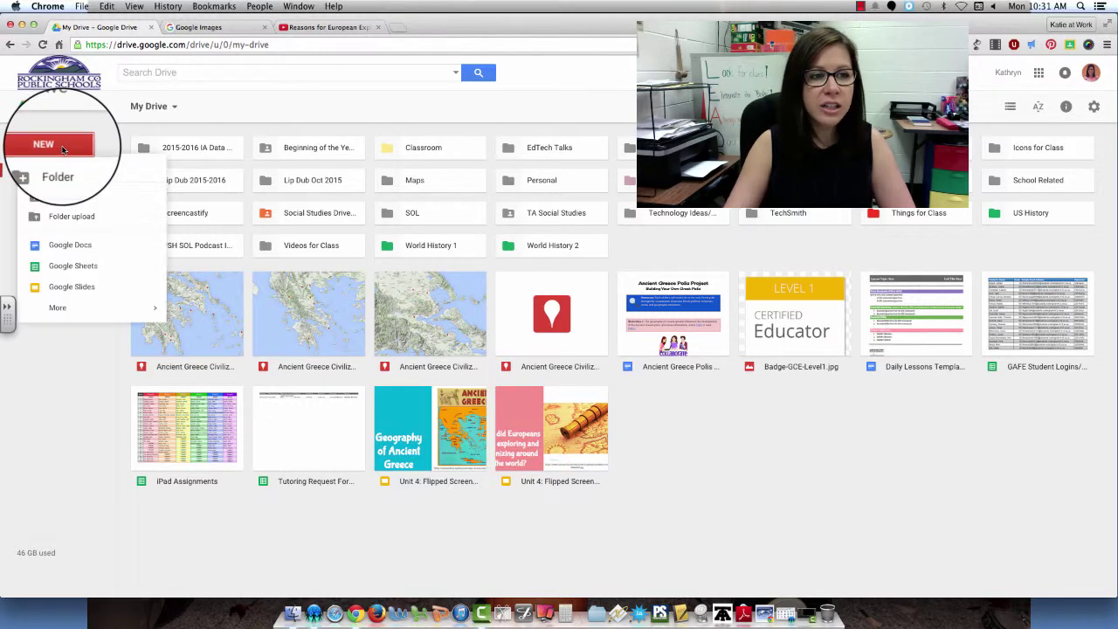
pyautogui.click(78, 297)
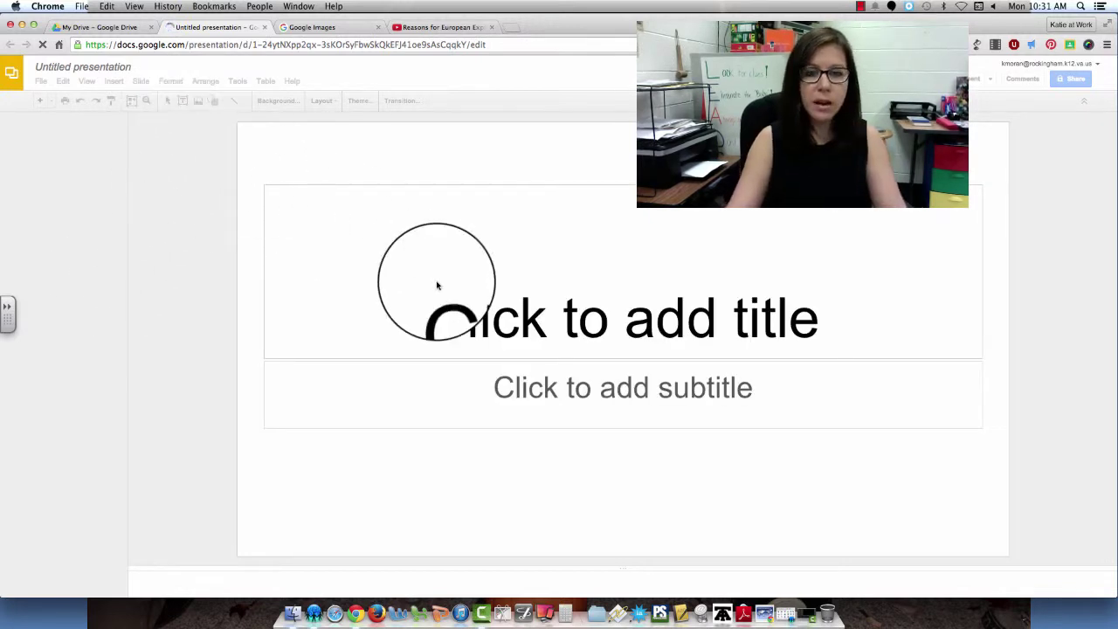
# Step: Begin renaming the untitled presentation to 'European Explorers (Original)'
pyautogui.click(113, 68)
pyautogui.write('European Explo')
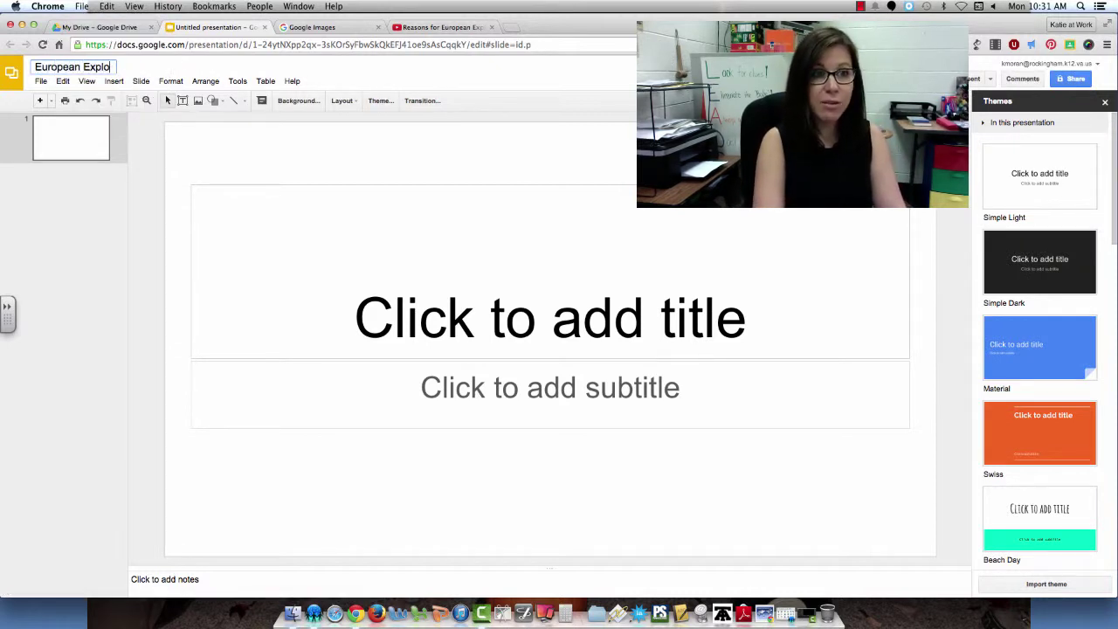
pyautogui.write('rers (Original')
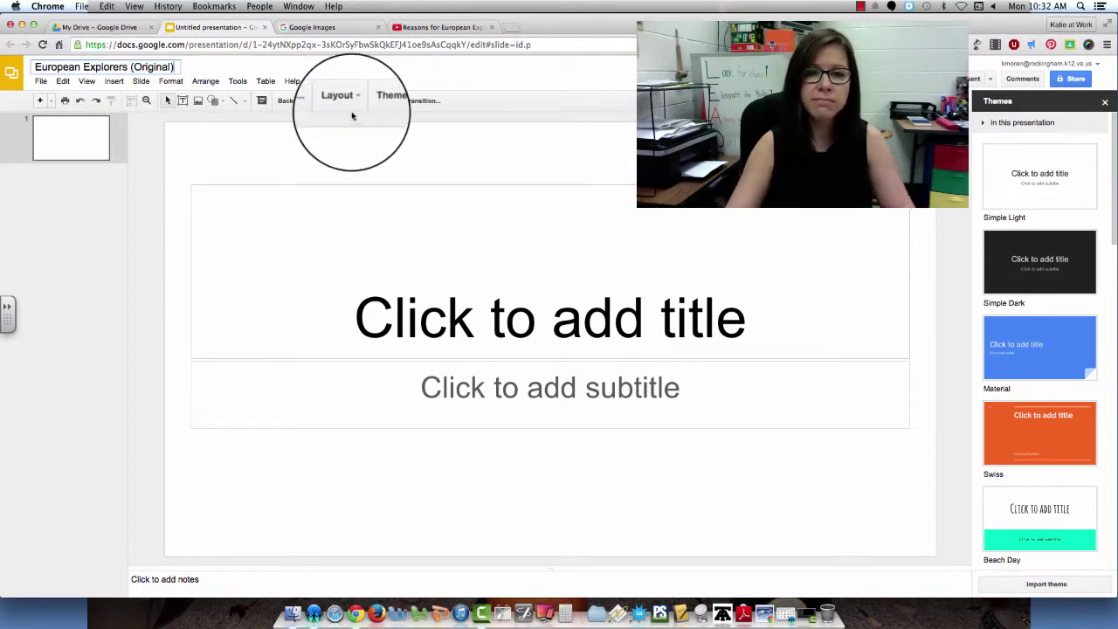
pyautogui.click(447, 150)
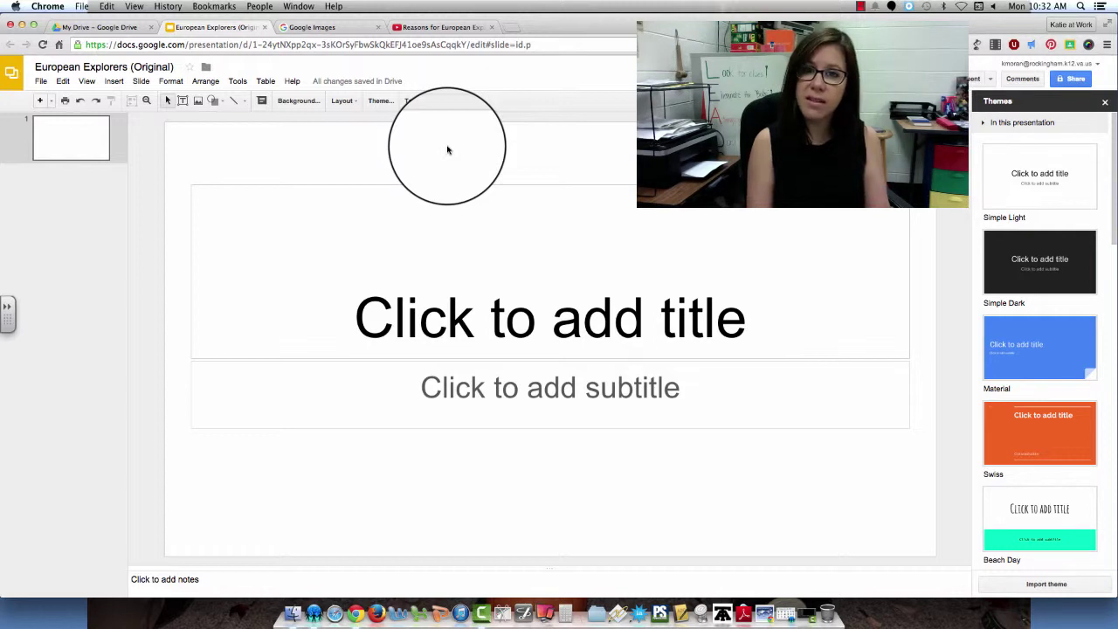
pyautogui.click(342, 100)
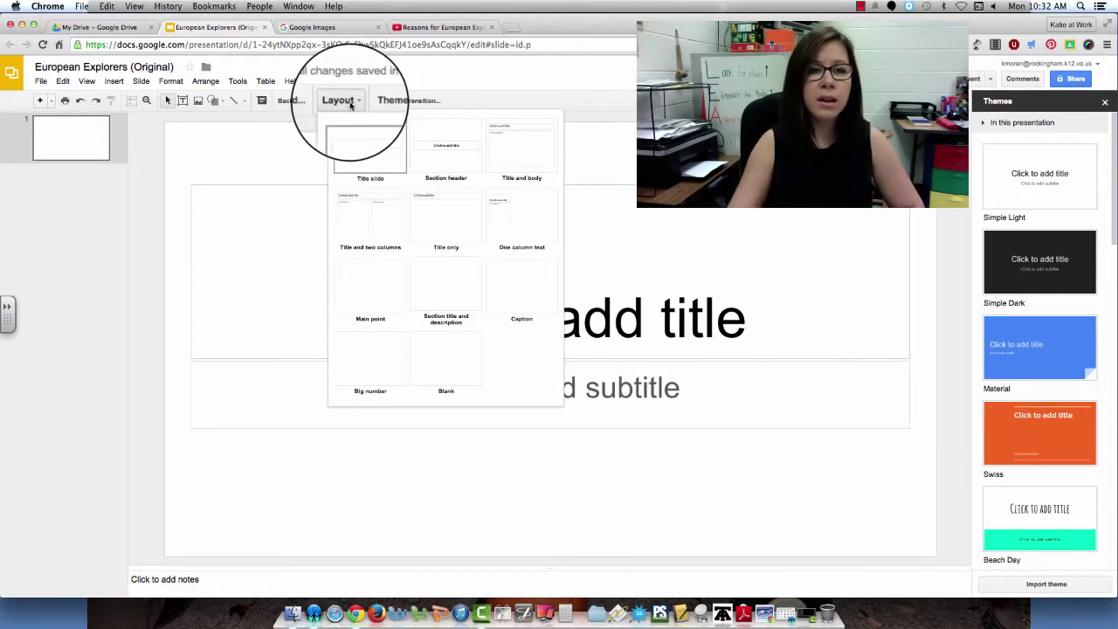
pyautogui.click(443, 221)
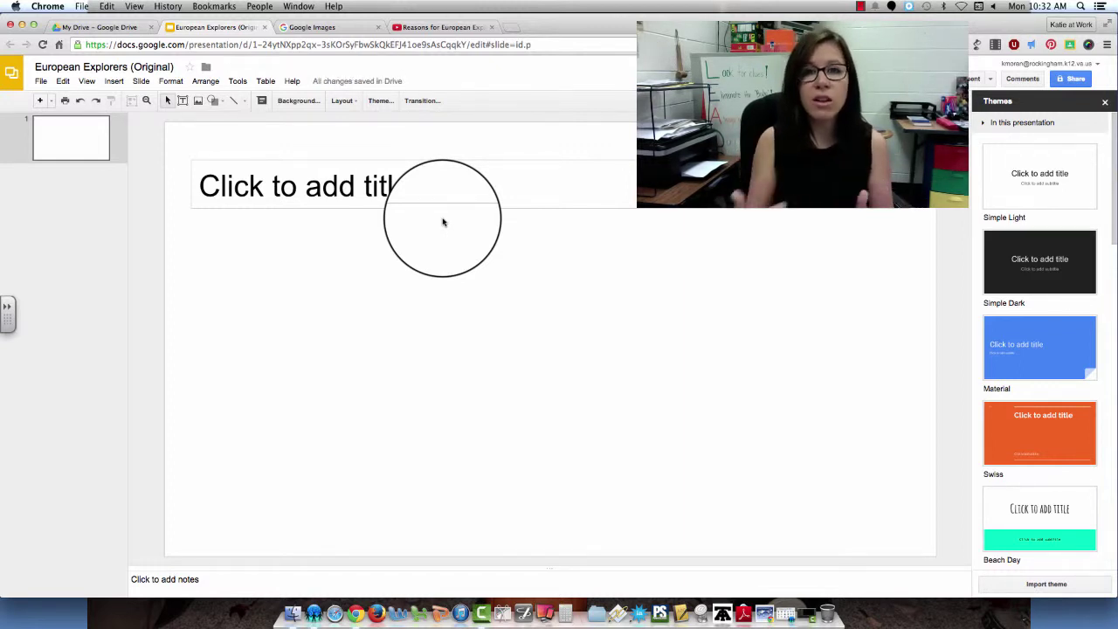
pyautogui.click(340, 101)
pyautogui.click(377, 144)
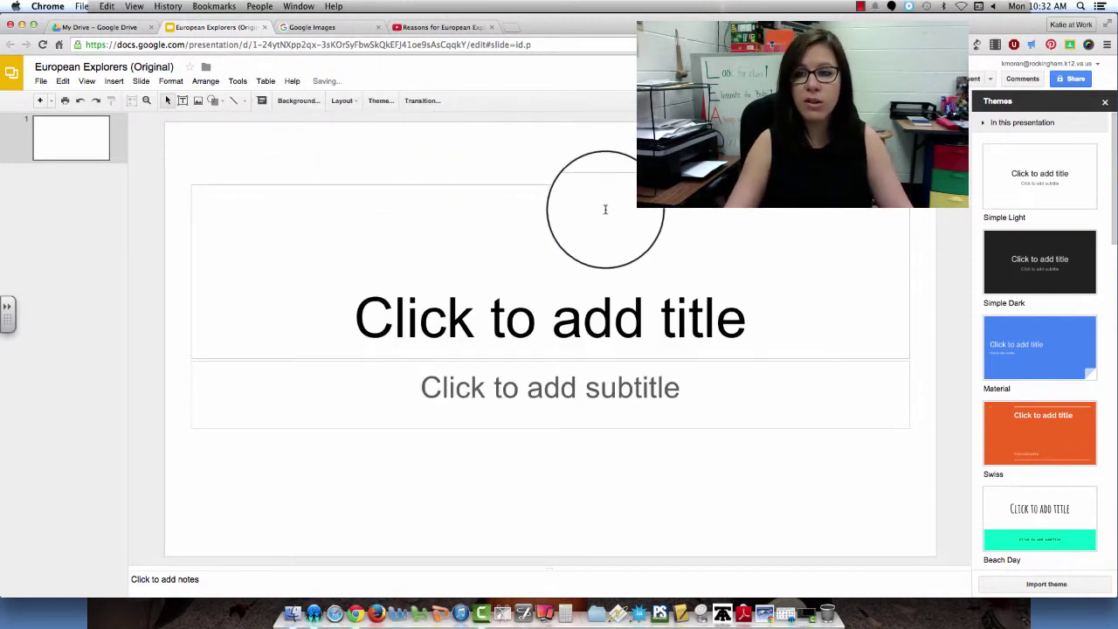
# Step: Apply the Tropic theme from the Themes panel
pyautogui.scroll(-5, 1000, 362)
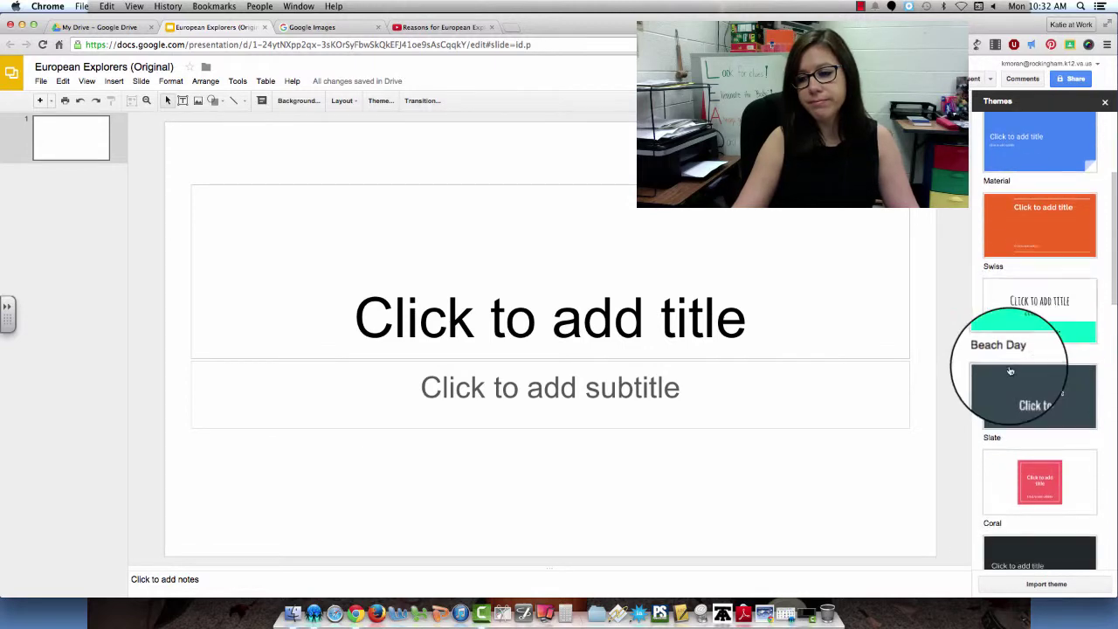
pyautogui.scroll(-5, 1013, 376)
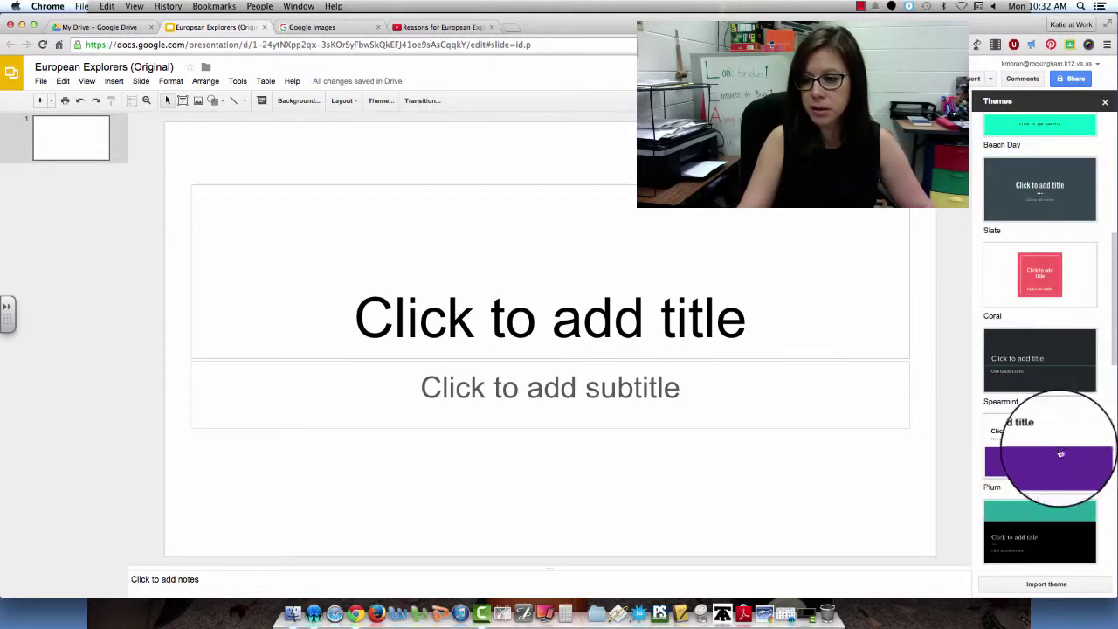
pyautogui.scroll(-5, 1048, 468)
pyautogui.scroll(-10, 1043, 475)
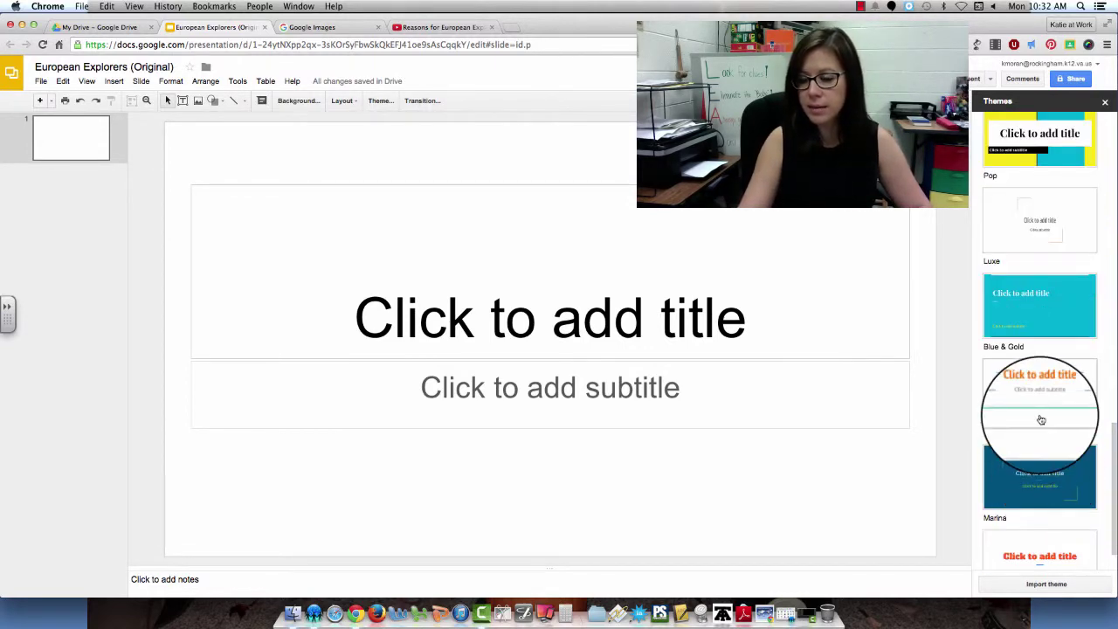
pyautogui.scroll(-1, 1041, 410)
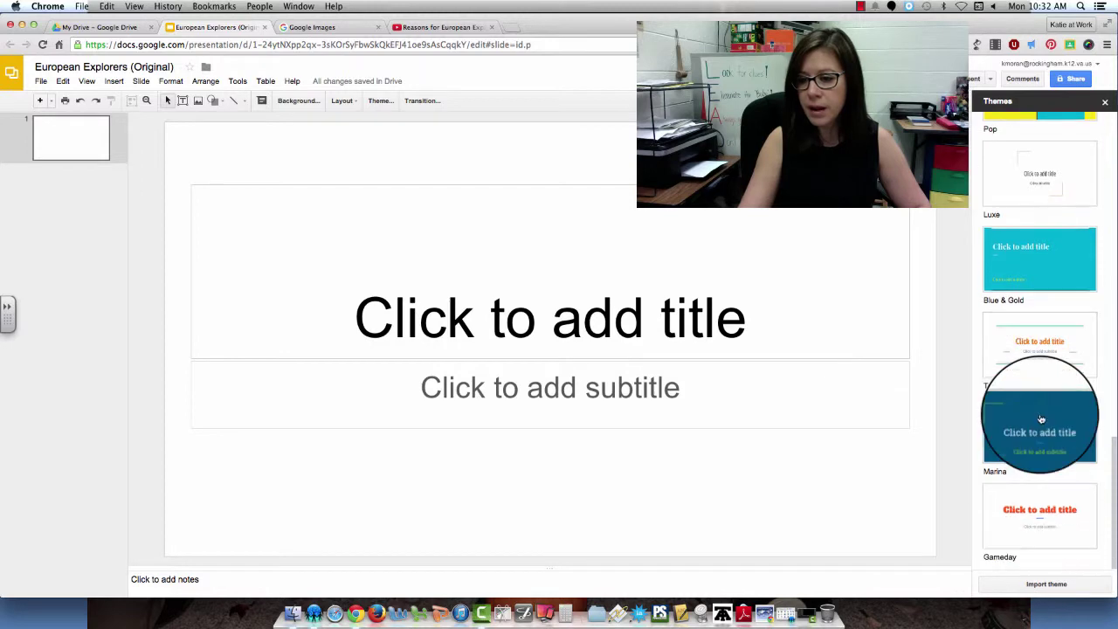
pyautogui.click(1027, 371)
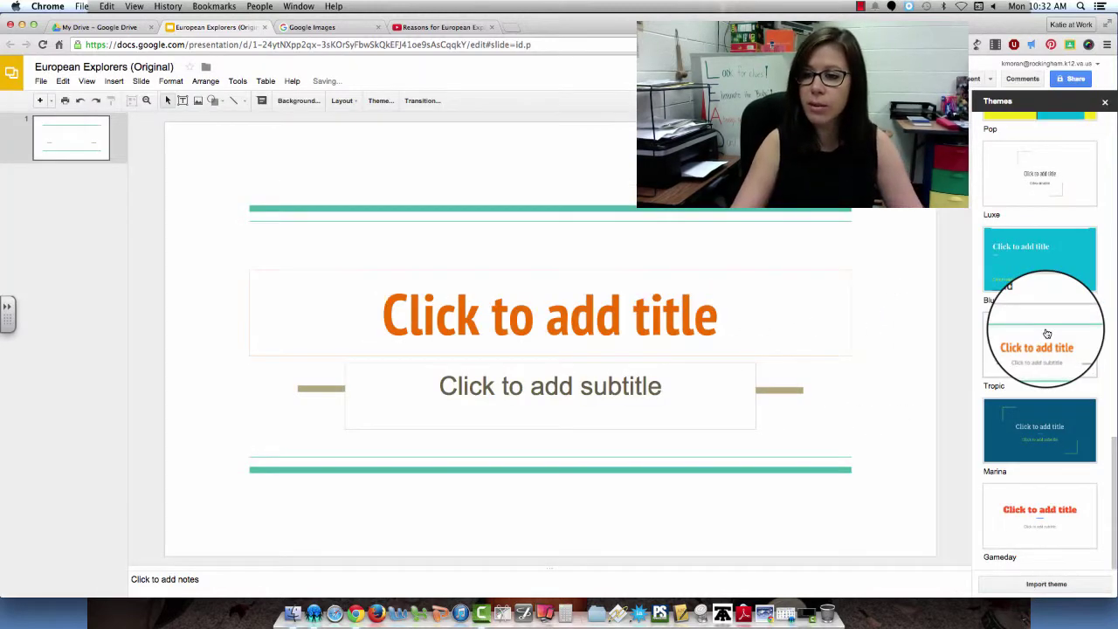
# Step: Title the first slide 'European Explorers', correcting the typos along the way
pyautogui.click(579, 317)
pyautogui.write('European Explorers')
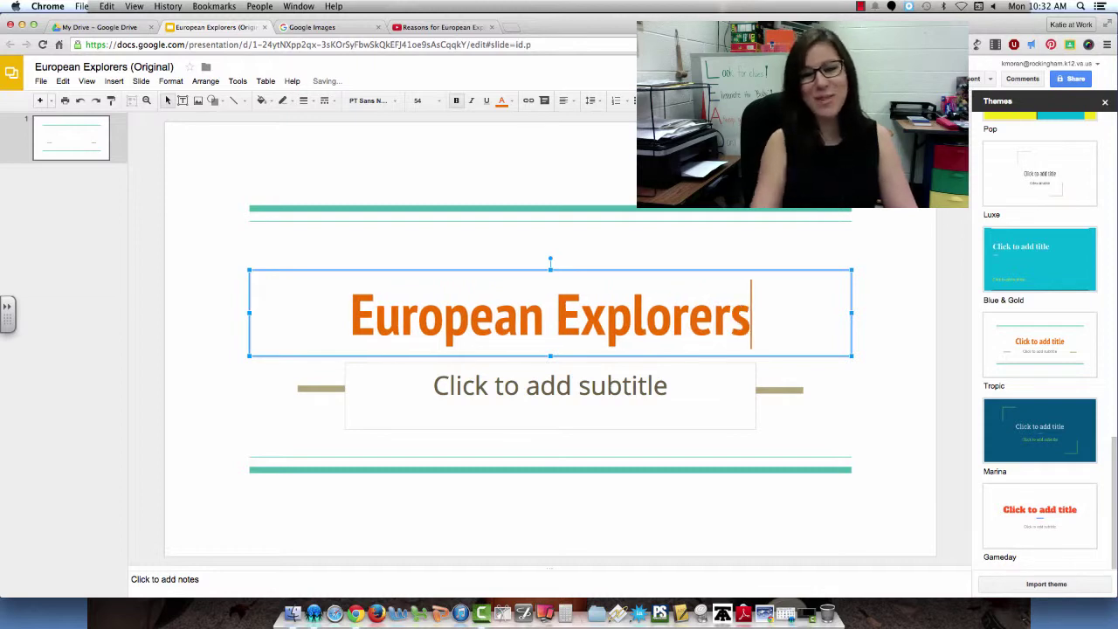
pyautogui.click(896, 404)
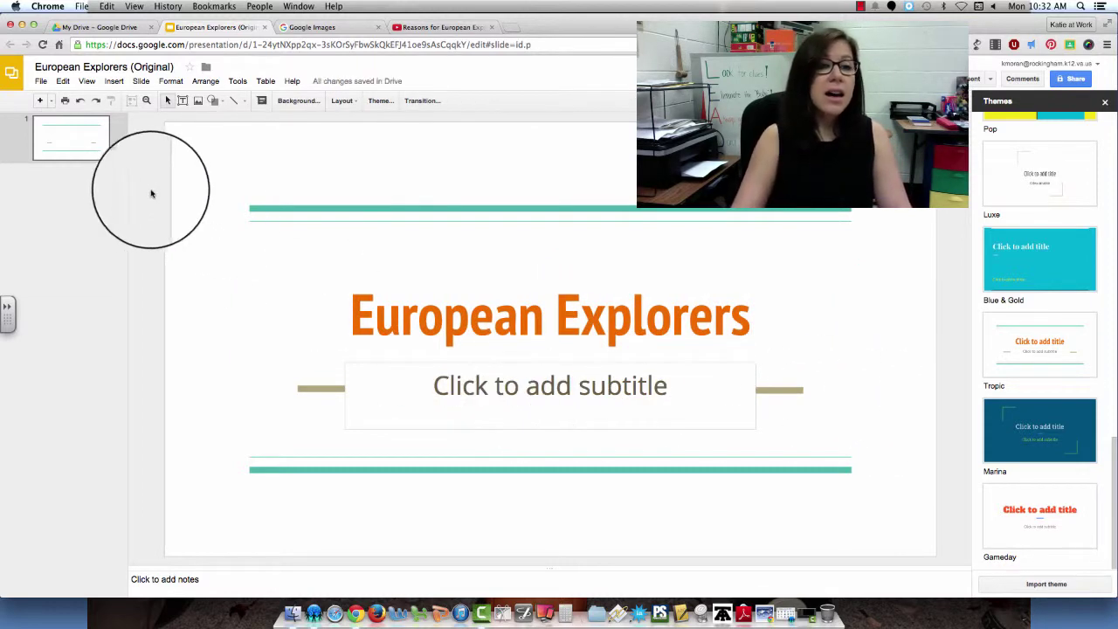
# Step: Add slide 2 with the Title only layout and put the cursor in its title box
pyautogui.click(40, 101)
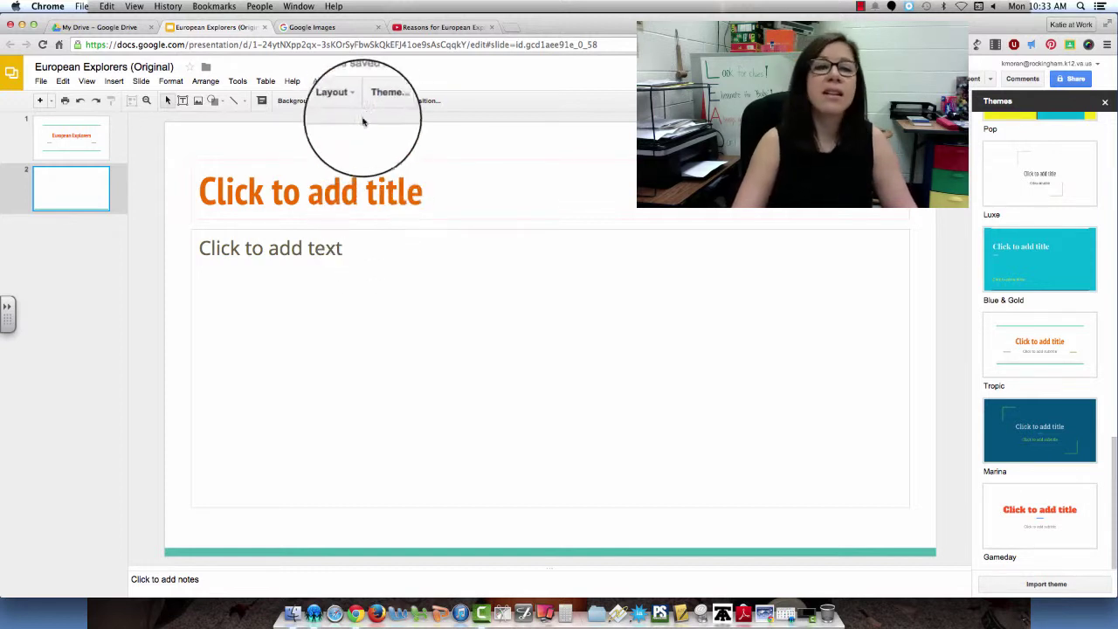
pyautogui.click(343, 101)
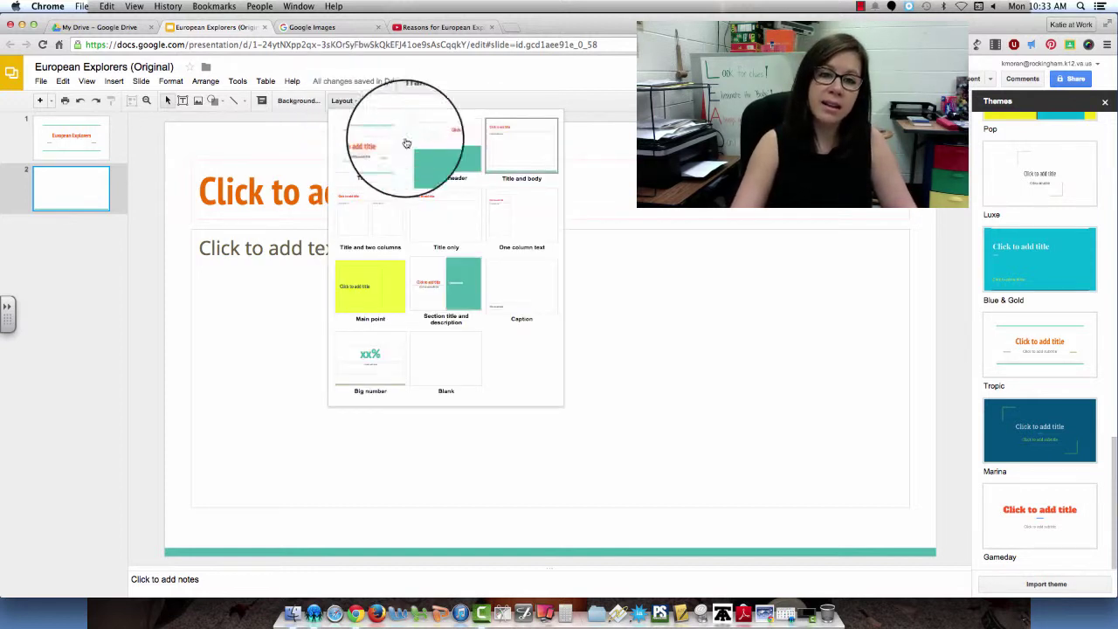
pyautogui.click(449, 220)
pyautogui.click(367, 201)
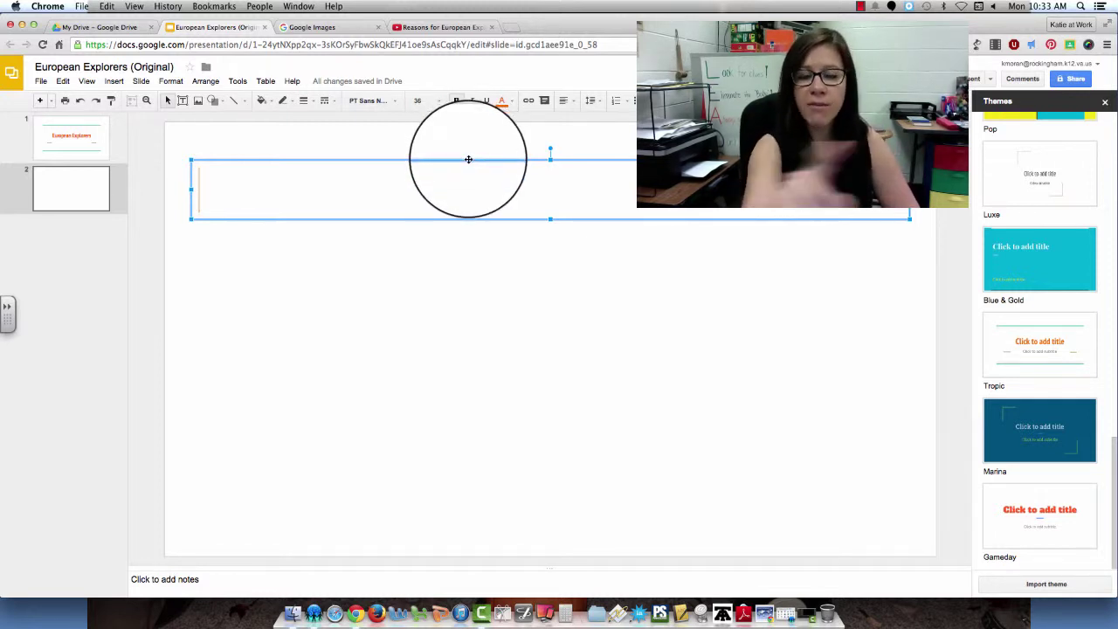
# Step: Give slide 2's title a purple fill and bold white text reading 'Christopher Columbus'
pyautogui.click(272, 103)
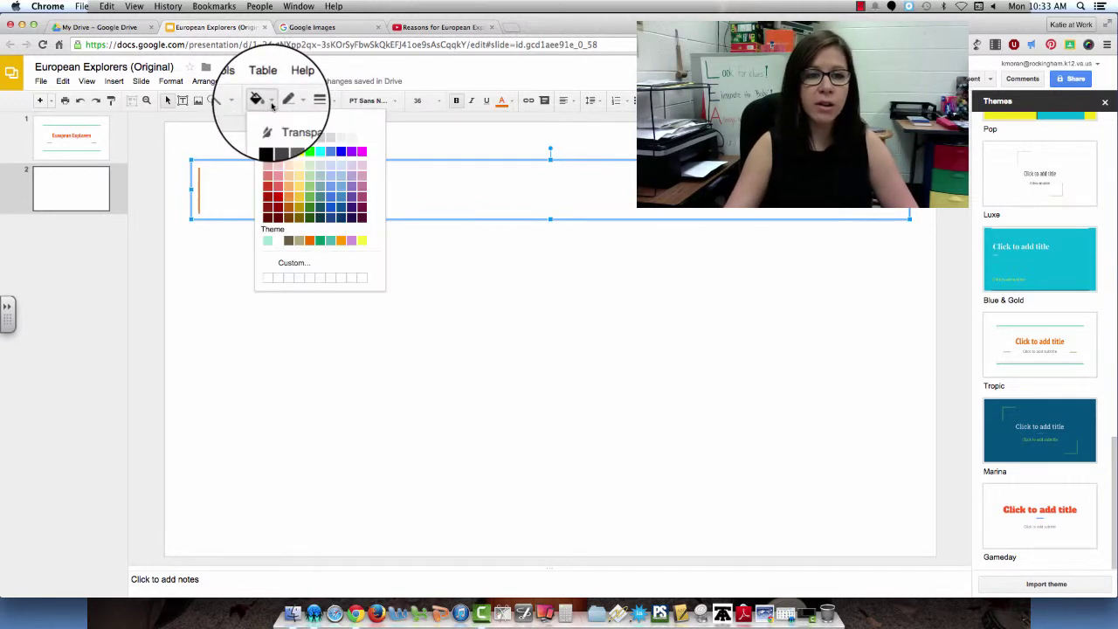
pyautogui.click(351, 241)
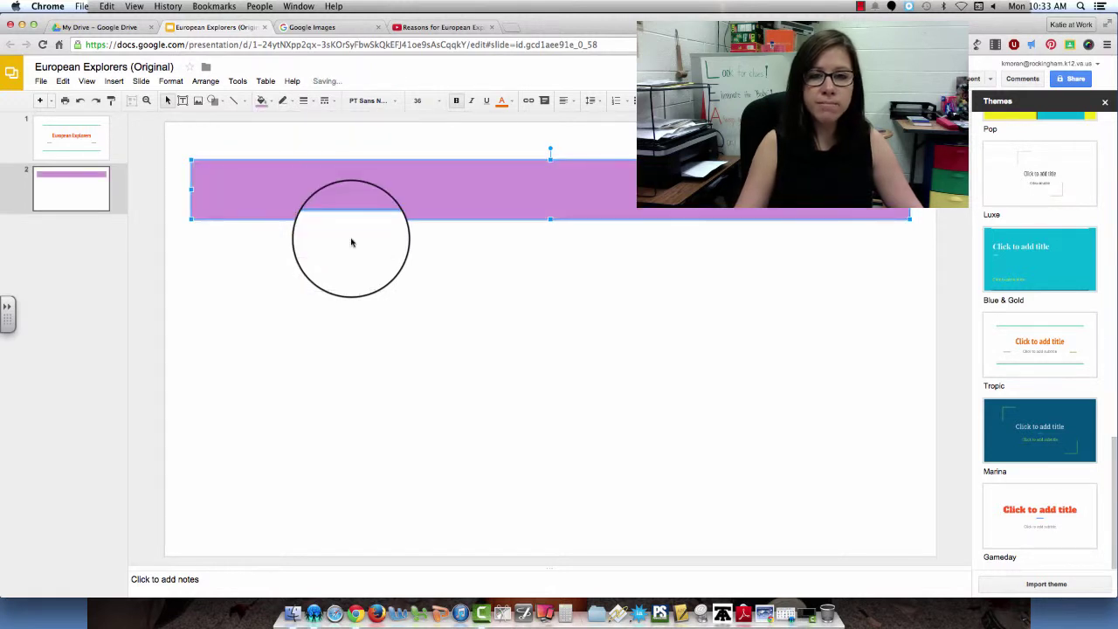
pyautogui.click(513, 102)
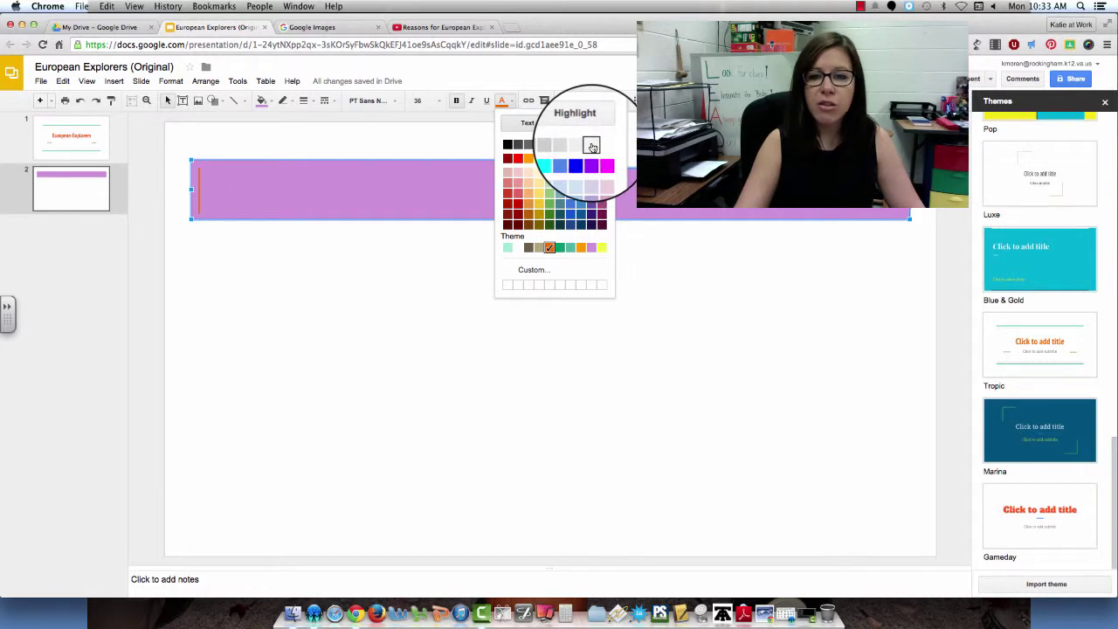
pyautogui.click(591, 146)
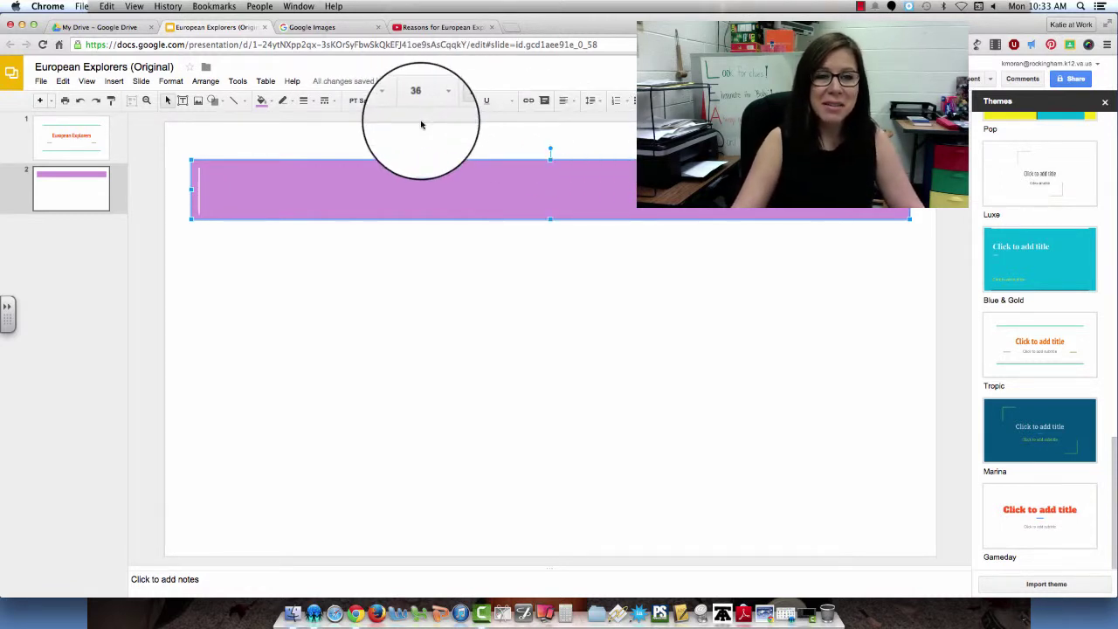
pyautogui.click(457, 102)
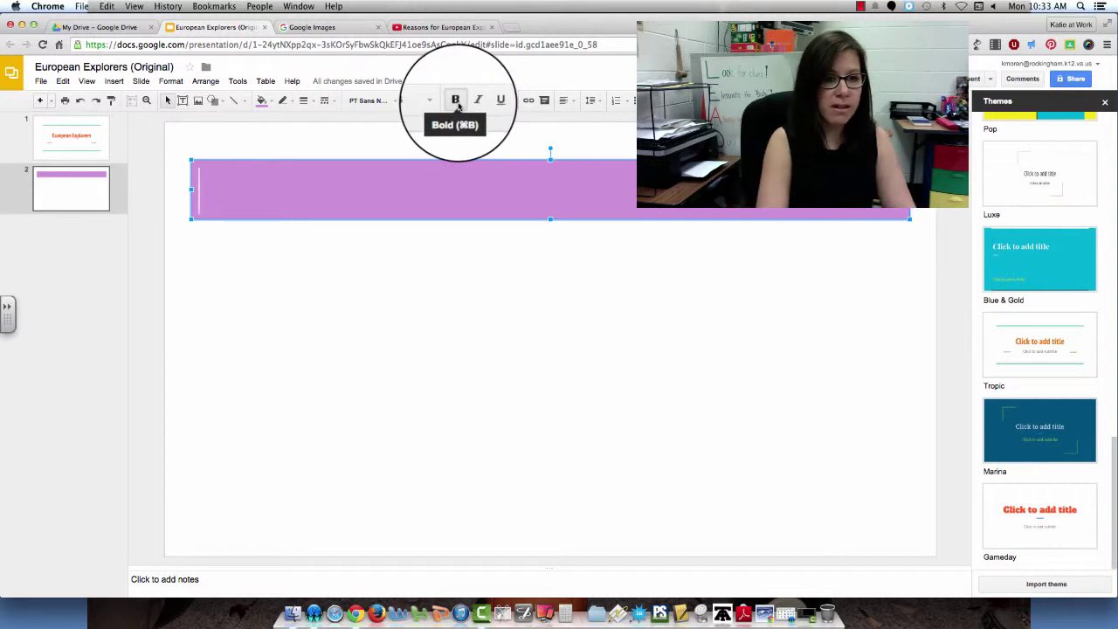
pyautogui.write('Christopher Columbus')
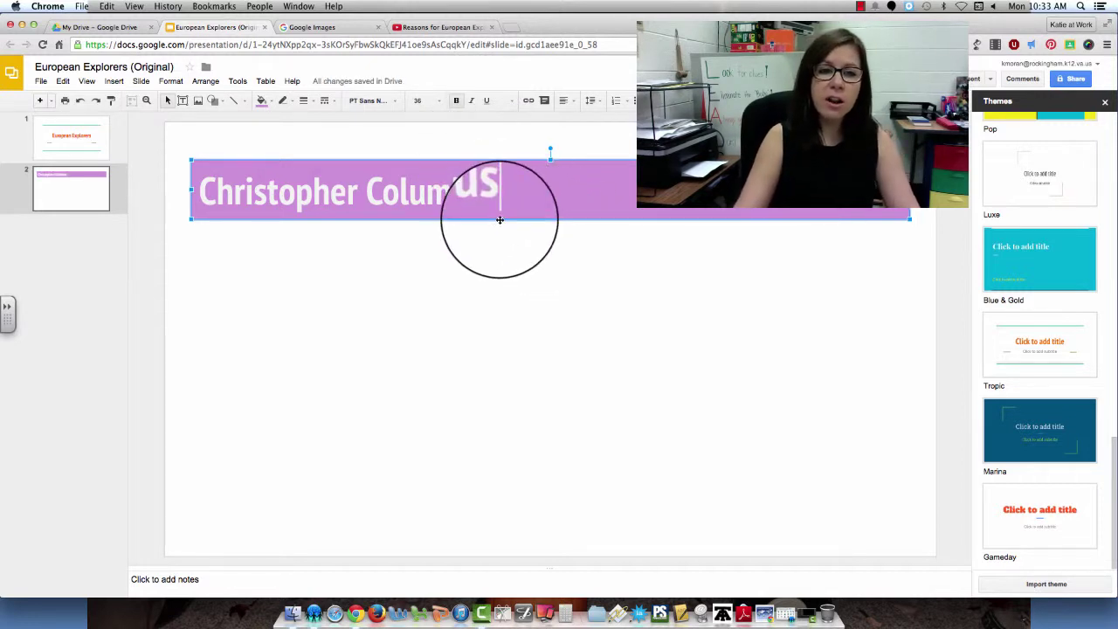
pyautogui.click(525, 245)
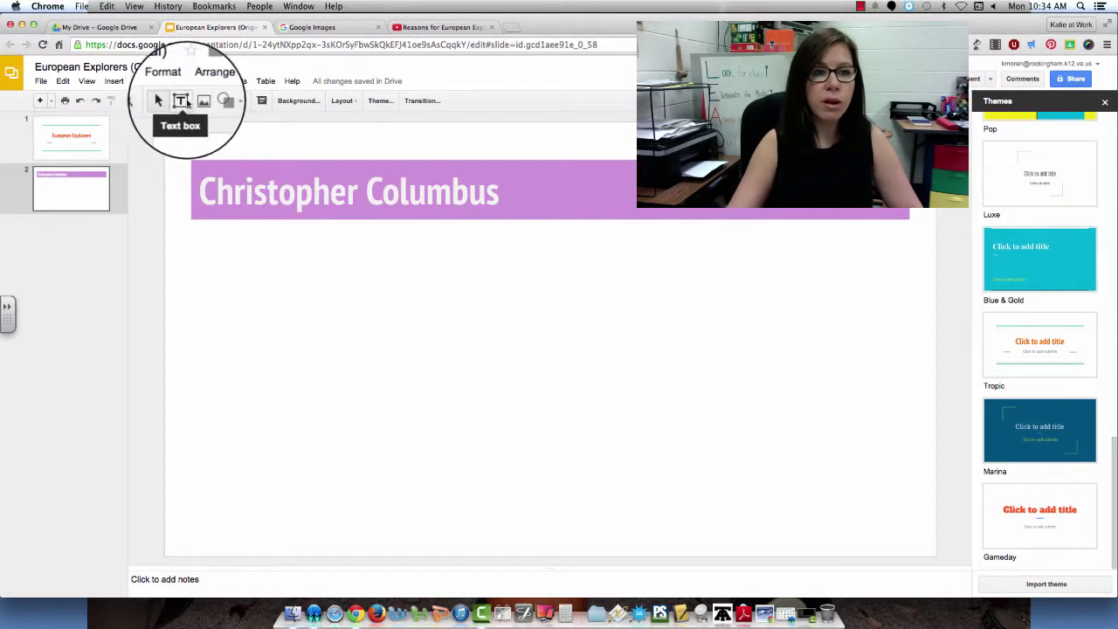
# Step: Draw a tall text box below the banner and fill it with custom light pink #f6ceff
pyautogui.click(181, 101)
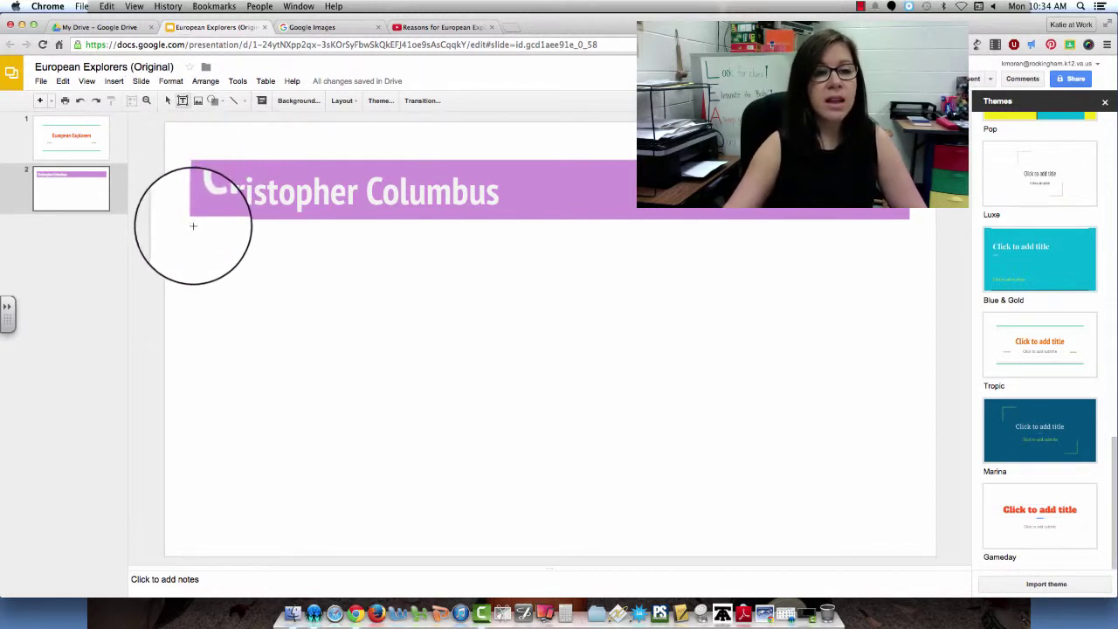
pyautogui.moveTo(193, 226); pyautogui.dragTo(452, 544)
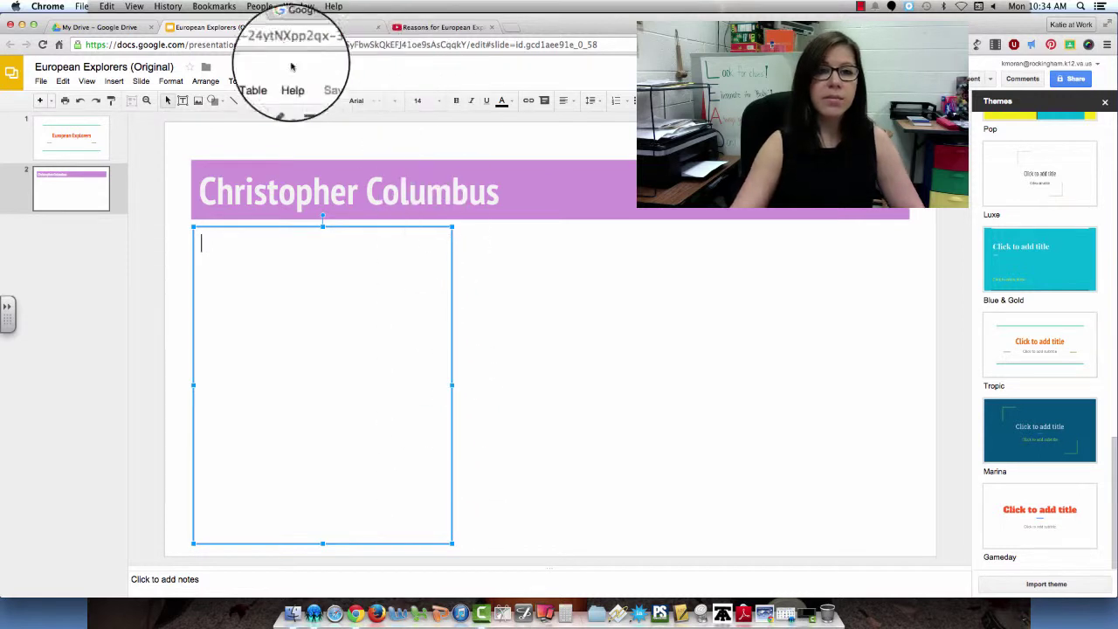
pyautogui.click(272, 102)
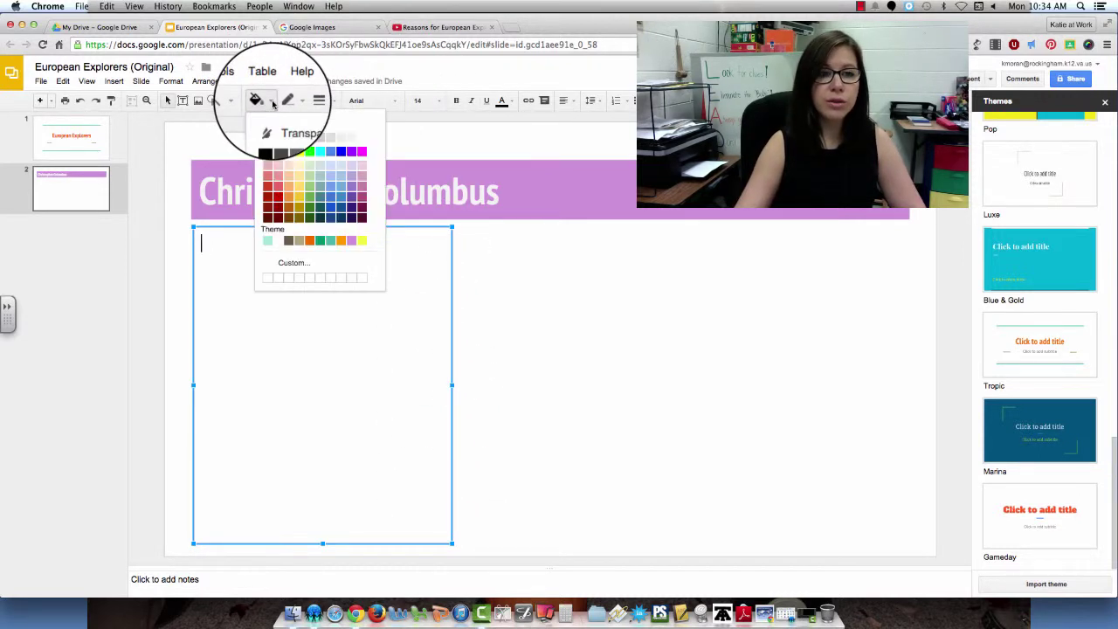
pyautogui.click(351, 242)
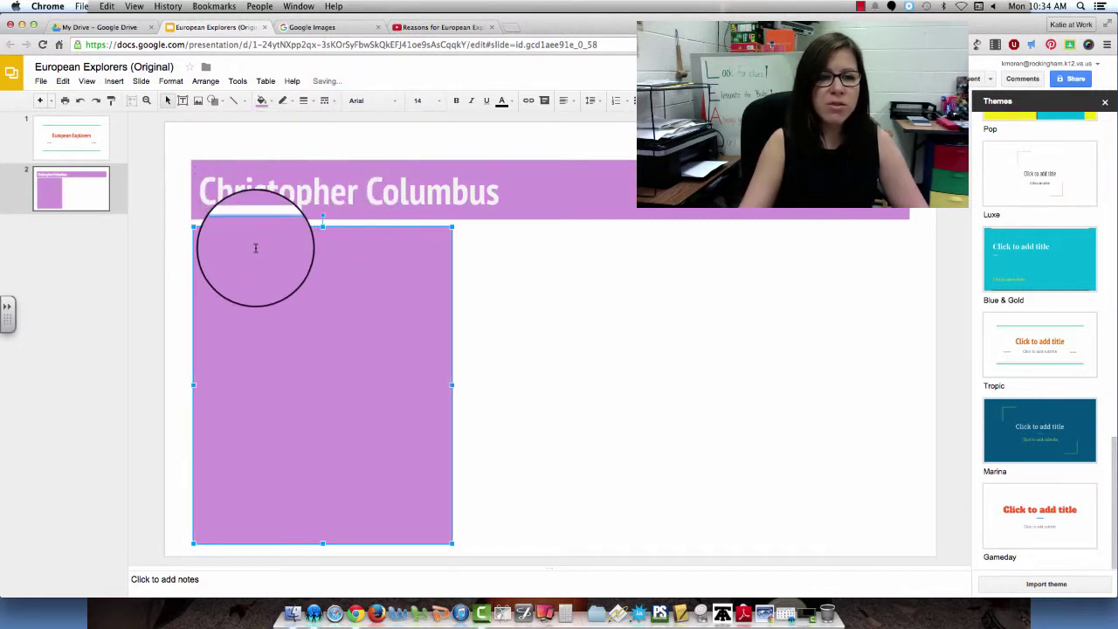
pyautogui.click(273, 103)
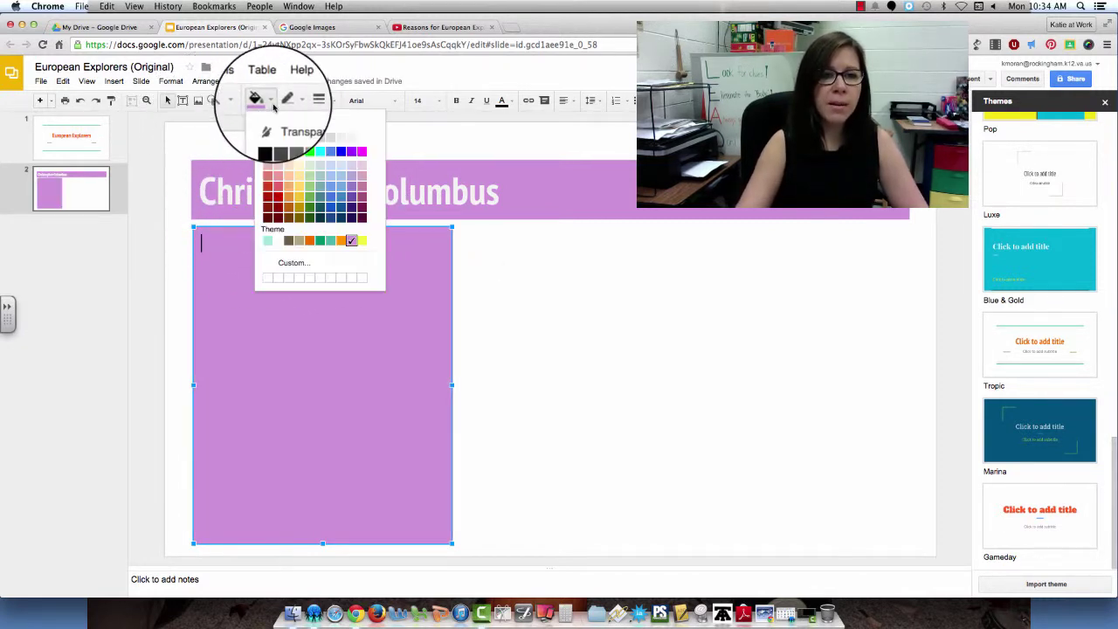
pyautogui.click(293, 263)
pyautogui.moveTo(597, 301); pyautogui.dragTo(599, 265)
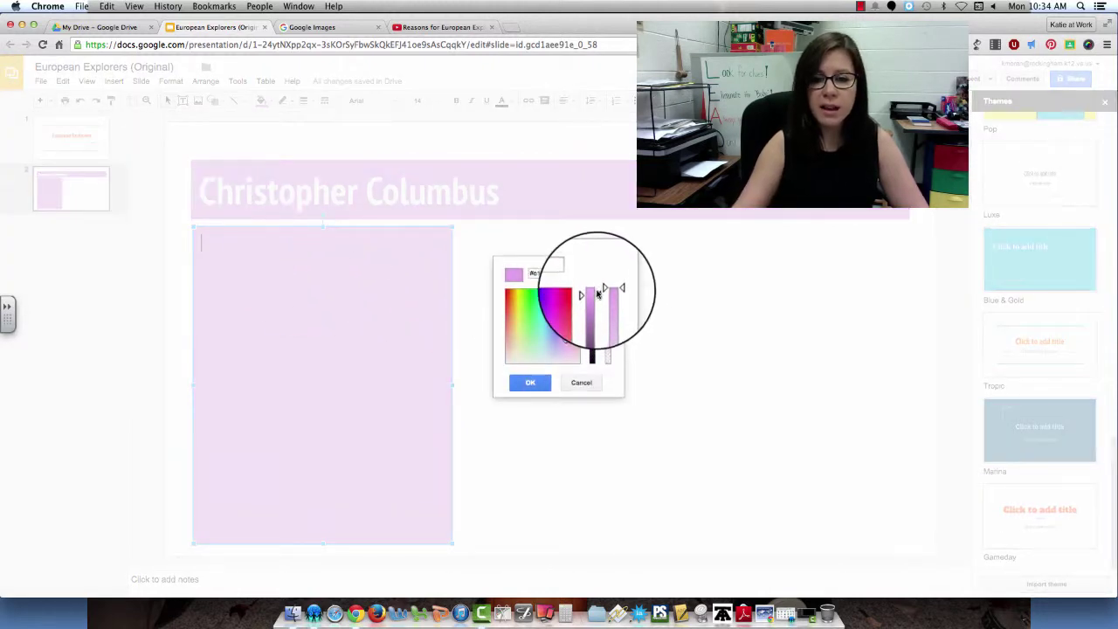
pyautogui.click(565, 340)
pyautogui.moveTo(566, 341); pyautogui.dragTo(565, 355)
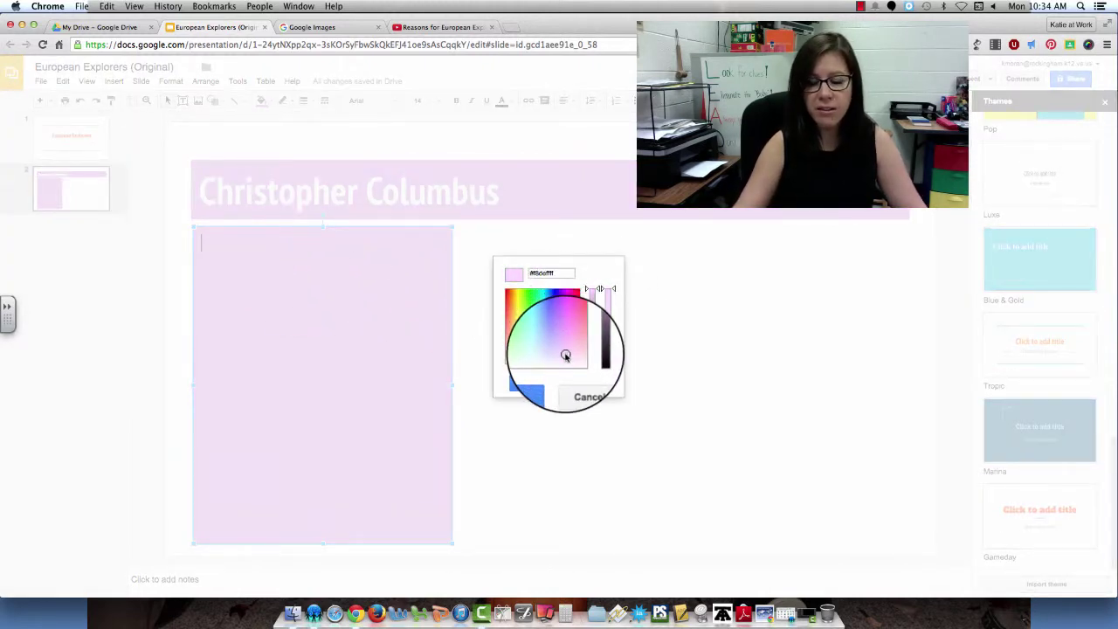
pyautogui.click(524, 387)
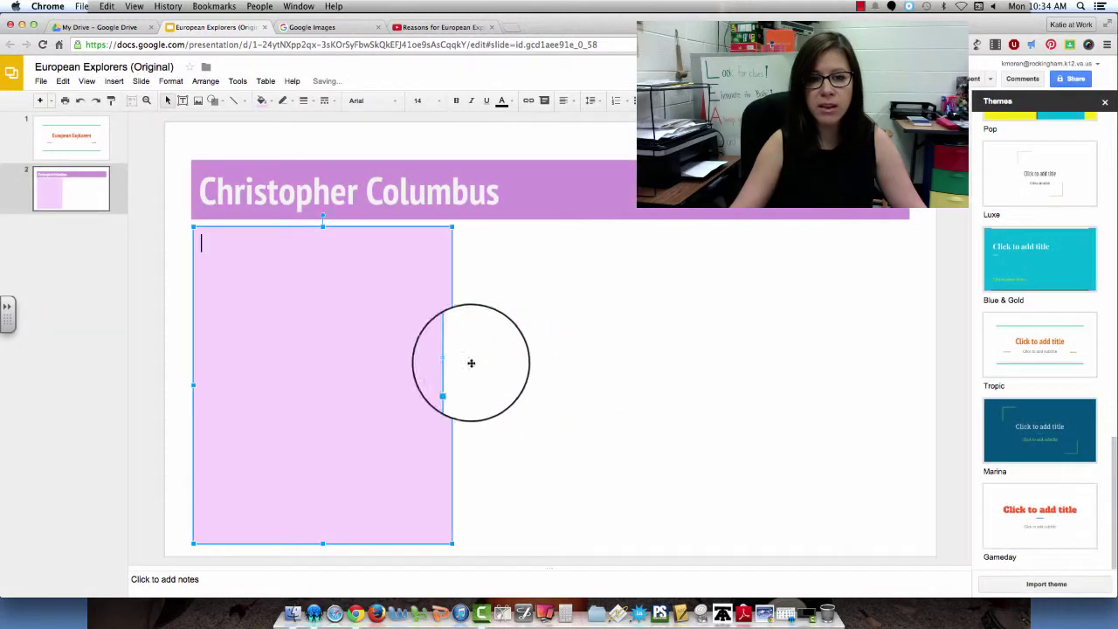
# Step: Outline the pink box with a 2px theme-purple border
pyautogui.click(283, 100)
pyautogui.click(377, 240)
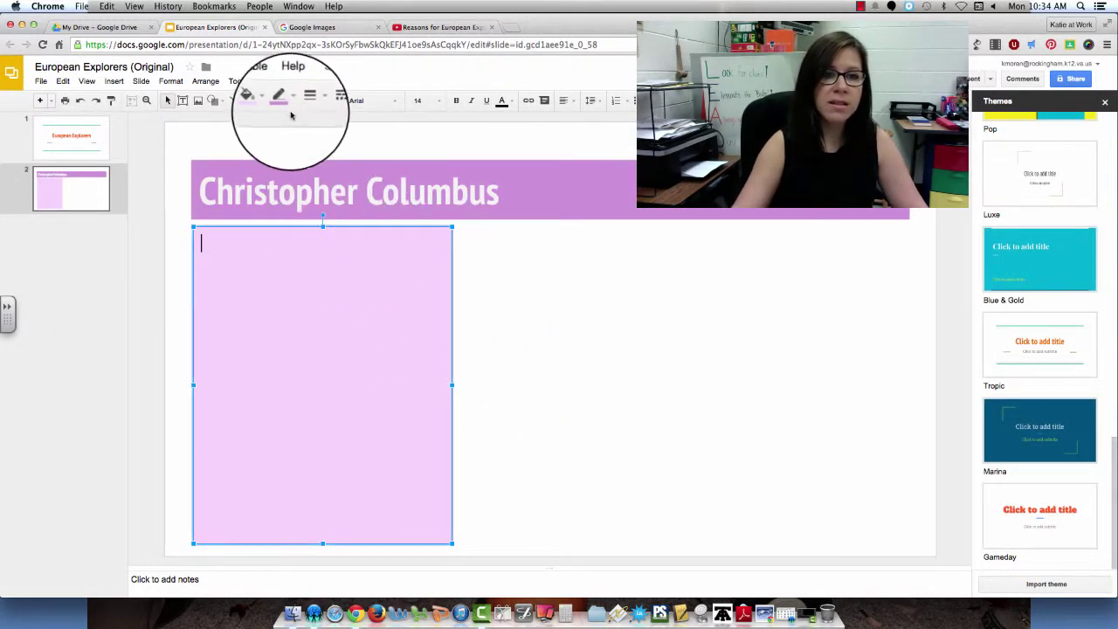
pyautogui.click(303, 100)
pyautogui.click(317, 137)
pyautogui.click(545, 335)
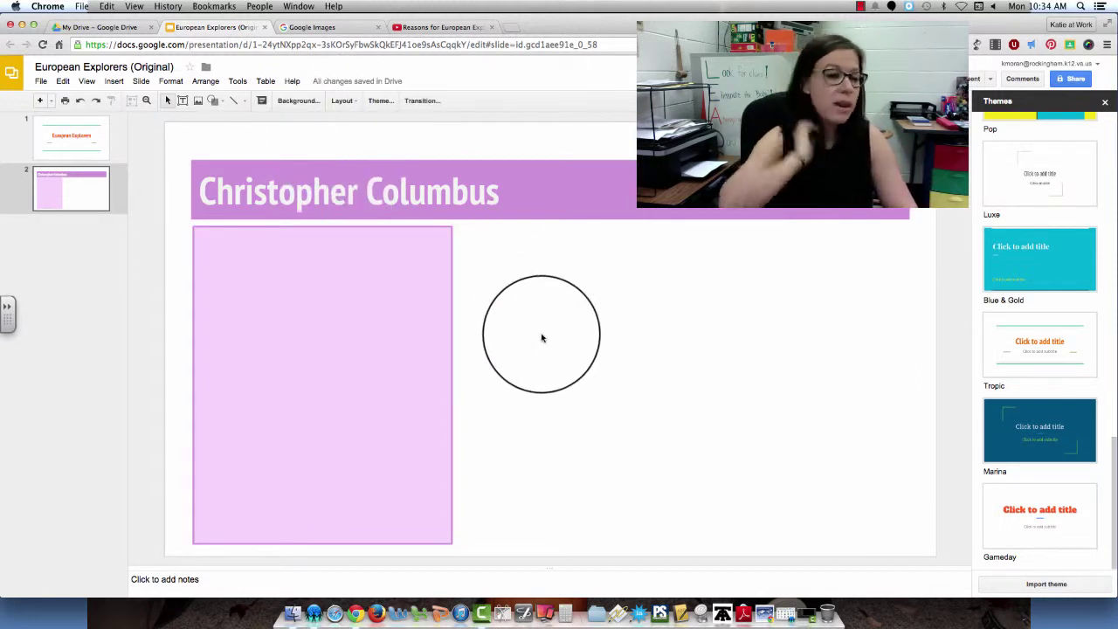
# Step: Type 'Who is Christopher Columbus' at the top of the pink box and centre it
pyautogui.moveTo(547, 340); pyautogui.dragTo(281, 259)
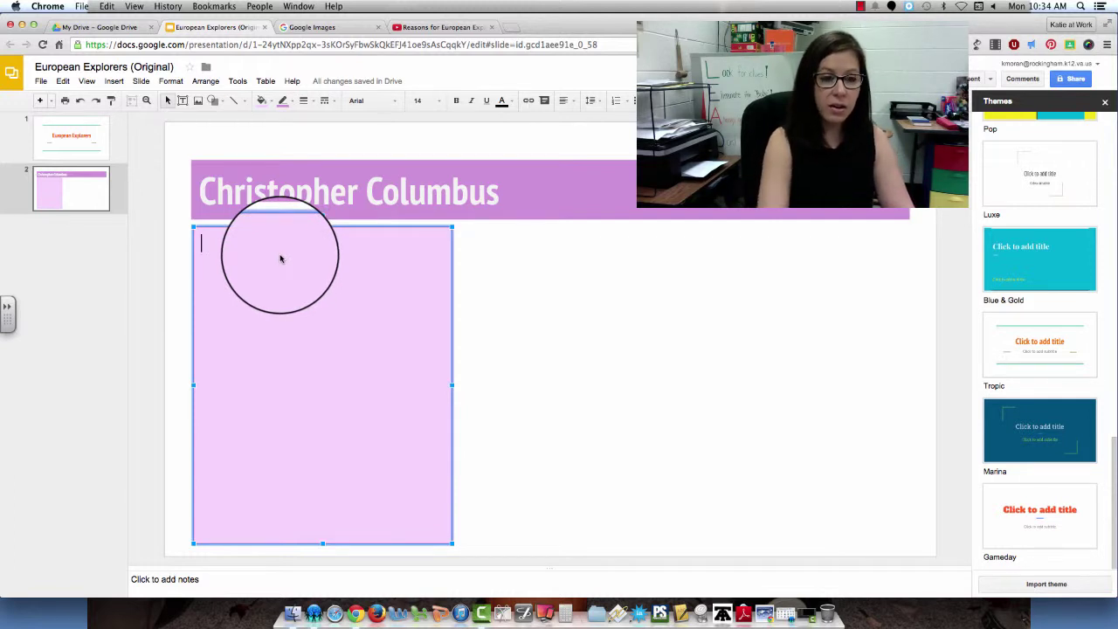
pyautogui.write('Who is Chr')
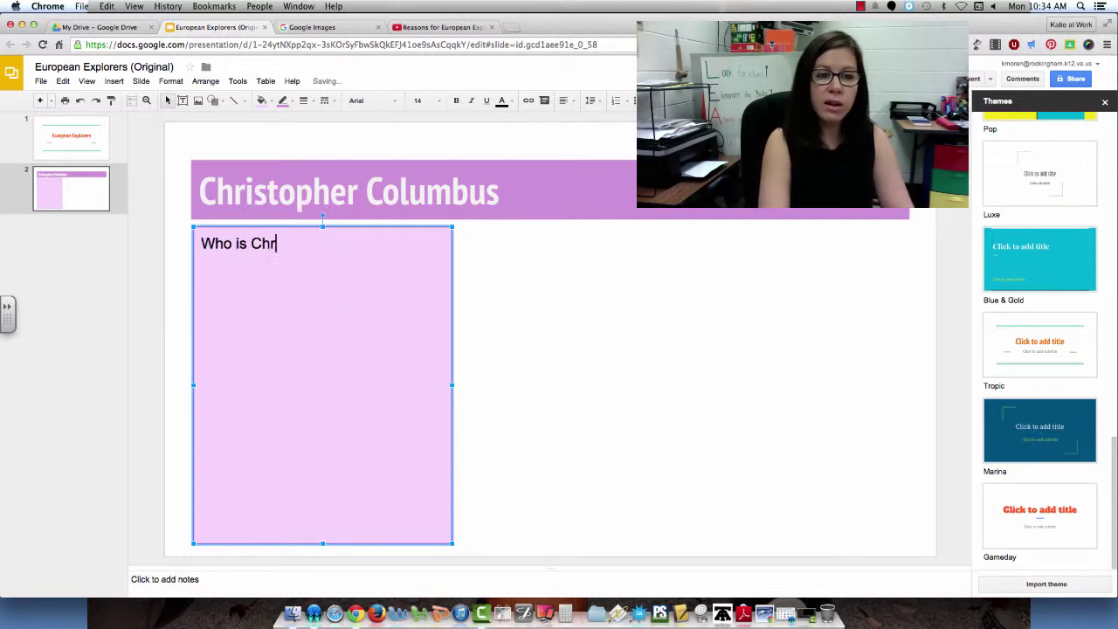
pyautogui.write('istopher Columbus?')
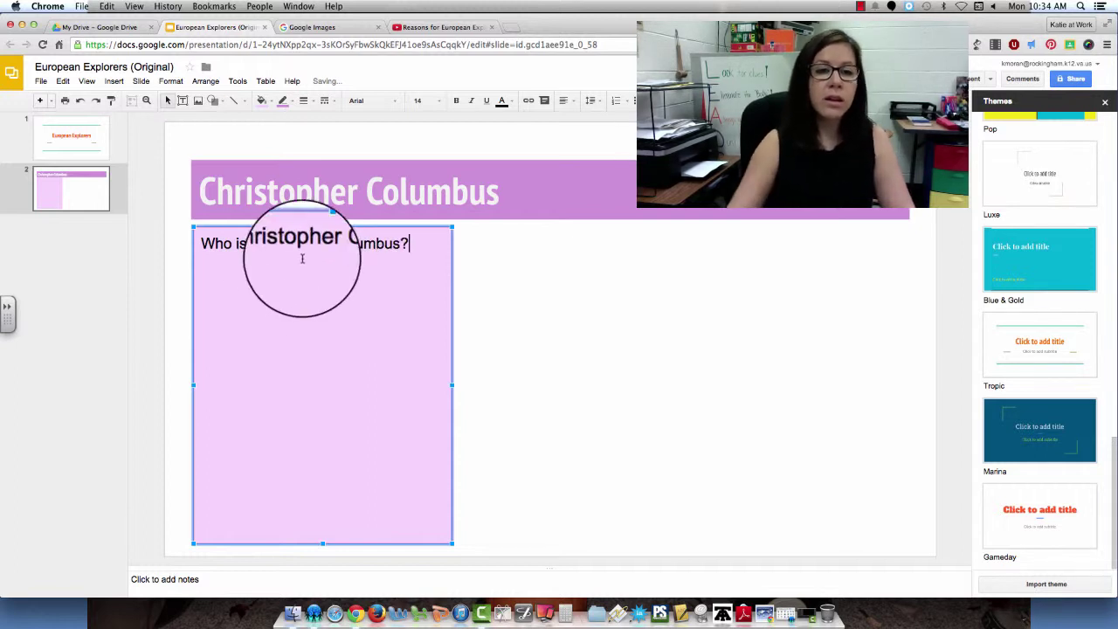
pyautogui.tripleClick(301, 252)
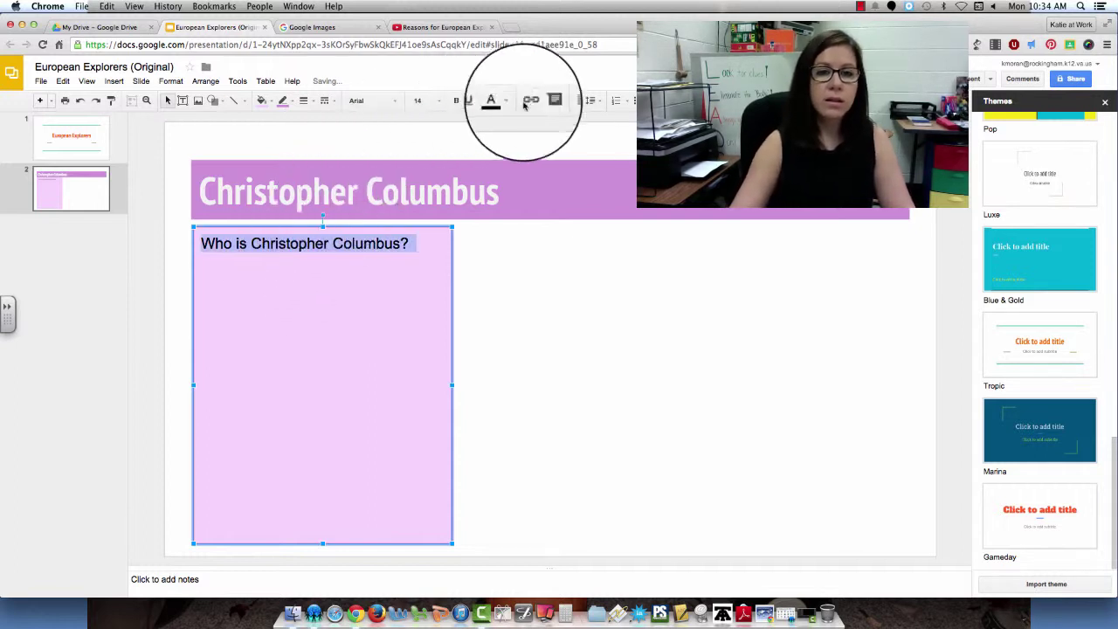
pyautogui.click(574, 107)
pyautogui.click(581, 119)
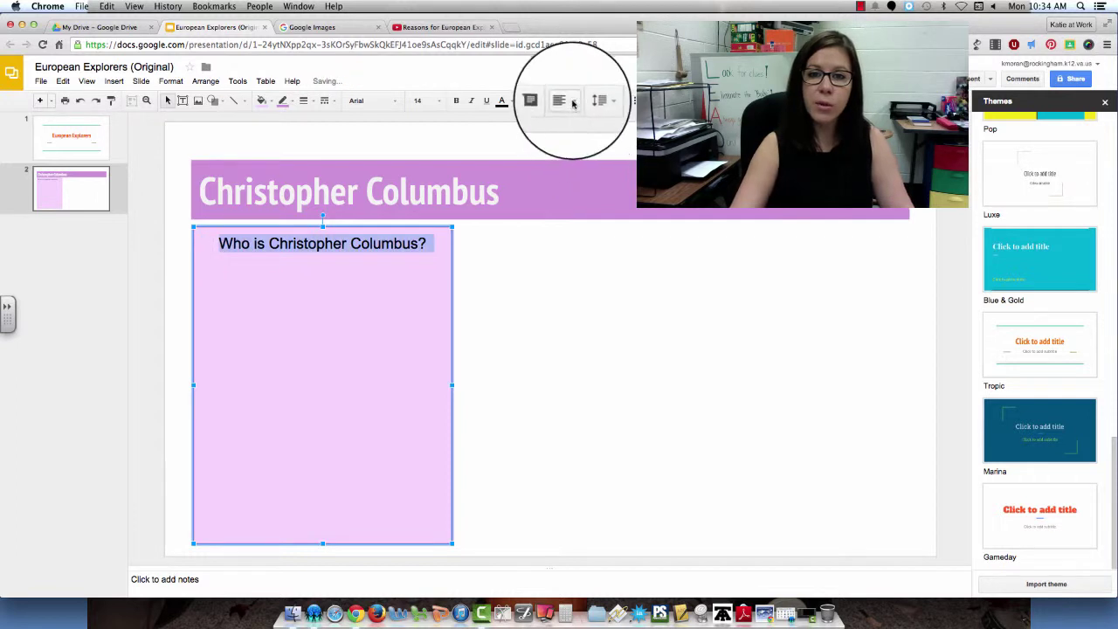
pyautogui.click(441, 244)
# Step: Add left-aligned, size 12 questions on where Columbus is from and what he discovered
pyautogui.press('Return')
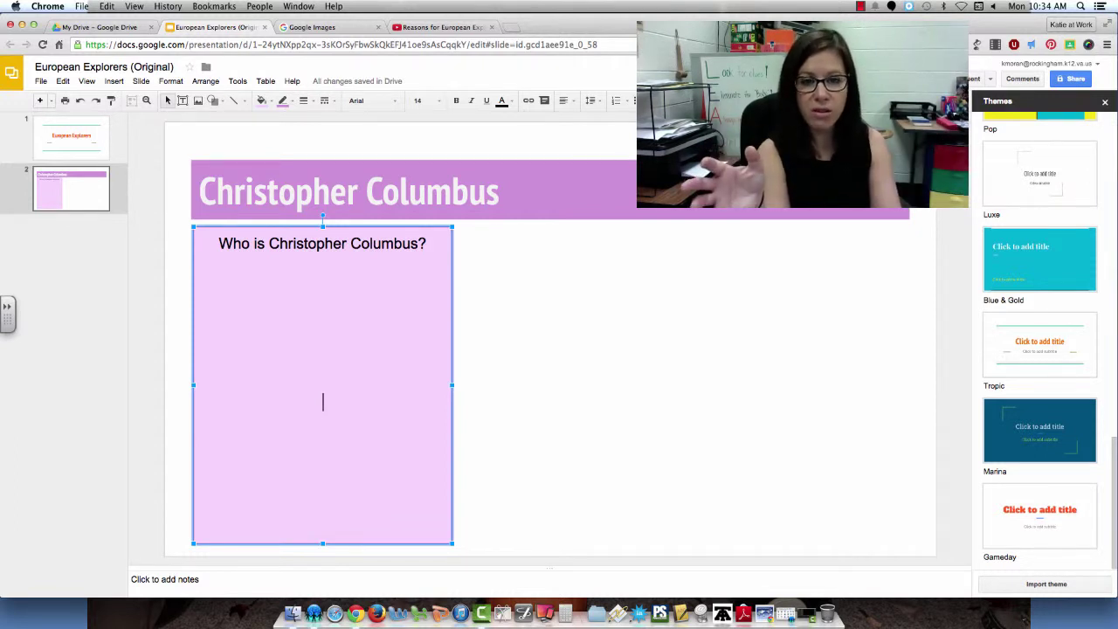
pyautogui.click(563, 100)
pyautogui.click(568, 120)
pyautogui.click(439, 105)
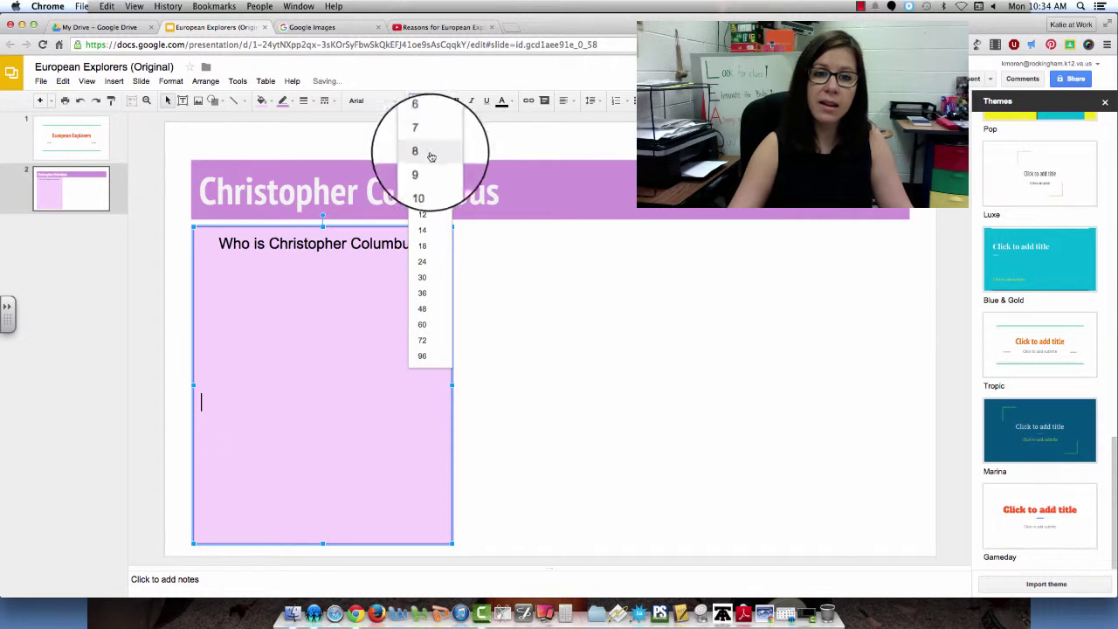
pyautogui.click(434, 214)
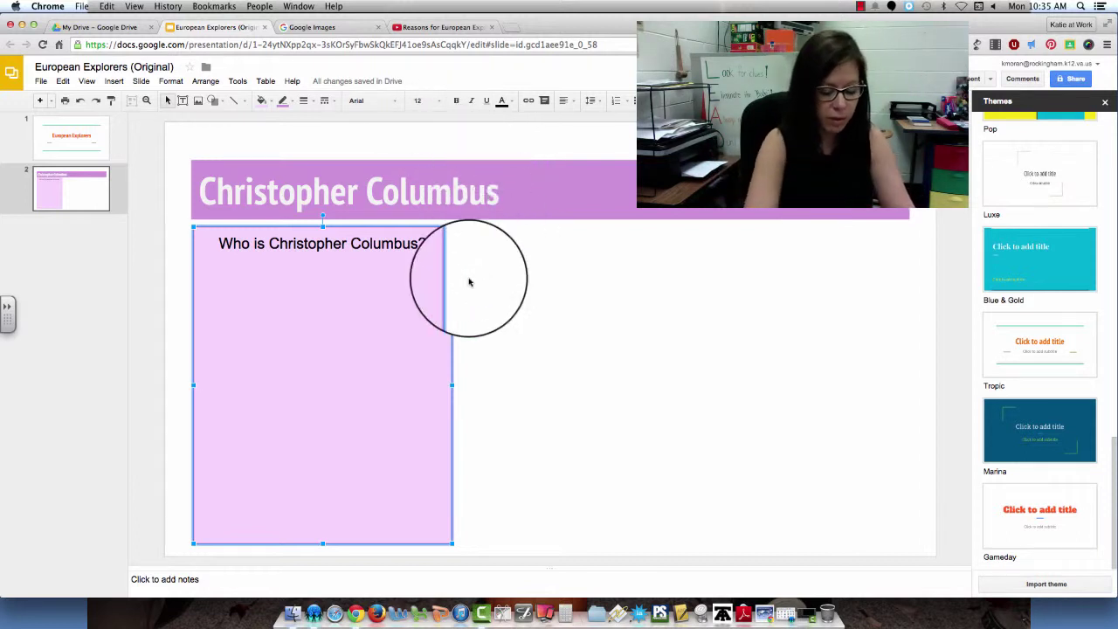
pyautogui.write('Where is Christopher Columbus fr')
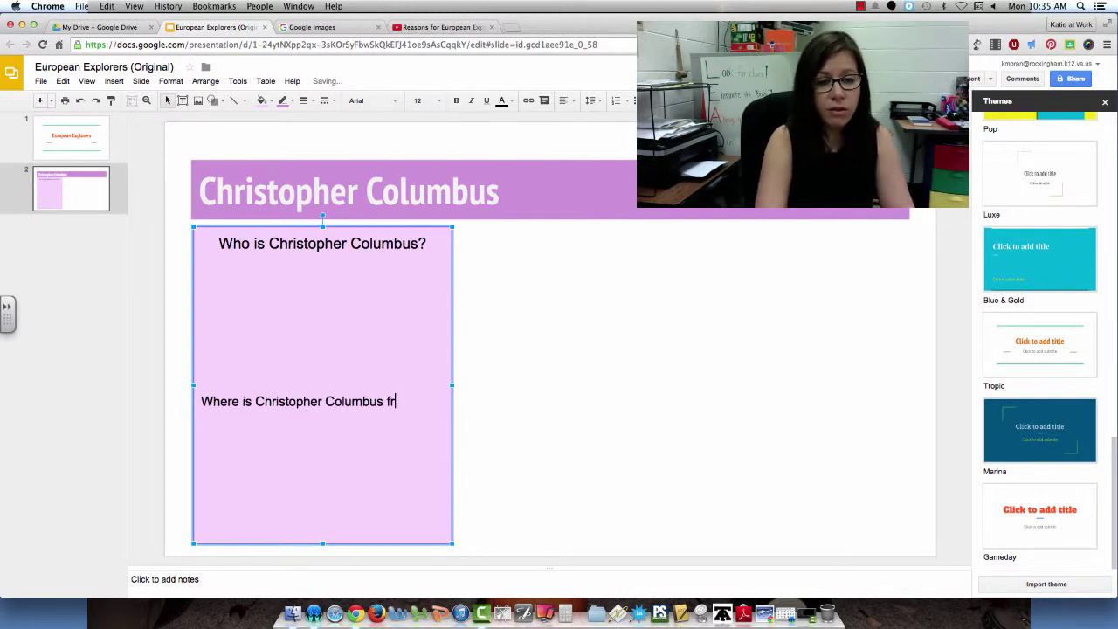
pyautogui.write('om?')
pyautogui.press('Return')
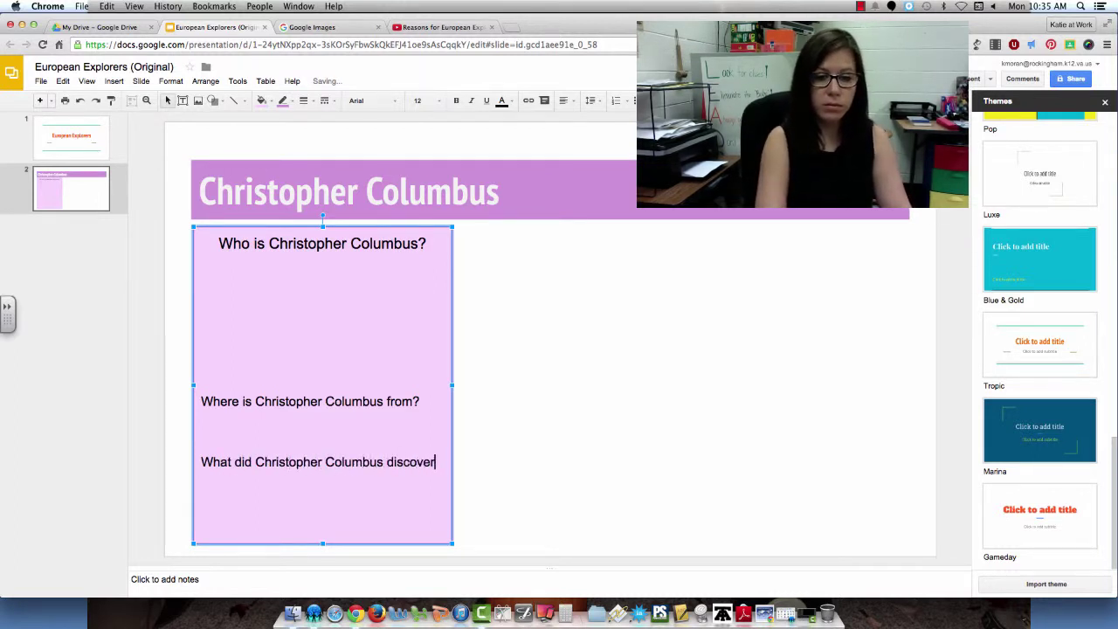
pyautogui.write('?')
pyautogui.click(394, 320)
# Step: Add spacing under the first question, then draw a second light-pink, purple-bordered box beside it
pyautogui.press('Return')
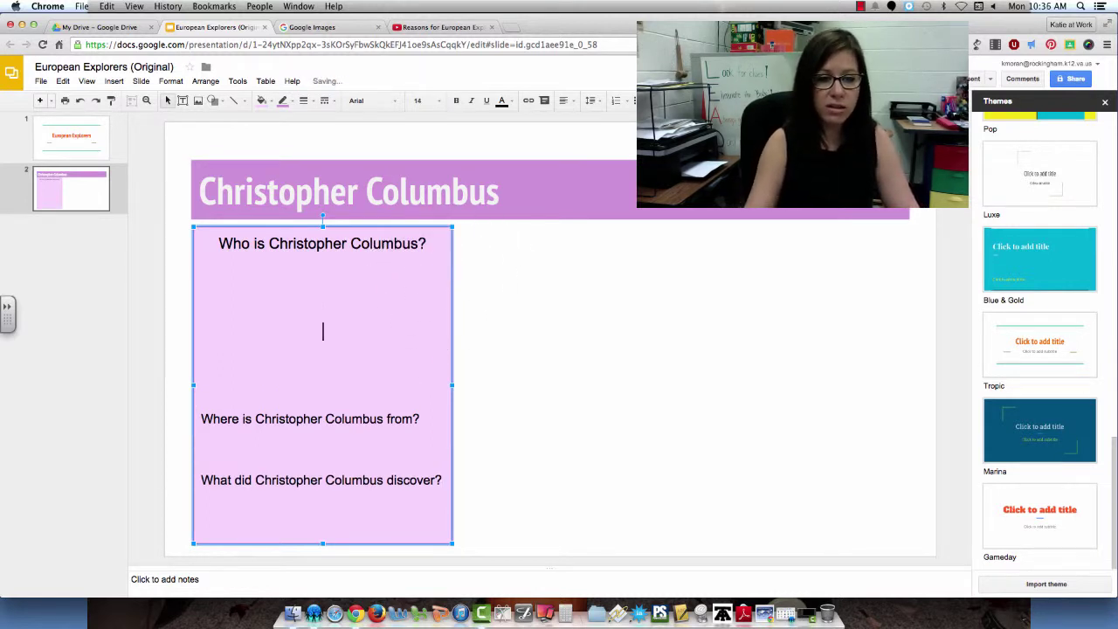
pyautogui.click(518, 260)
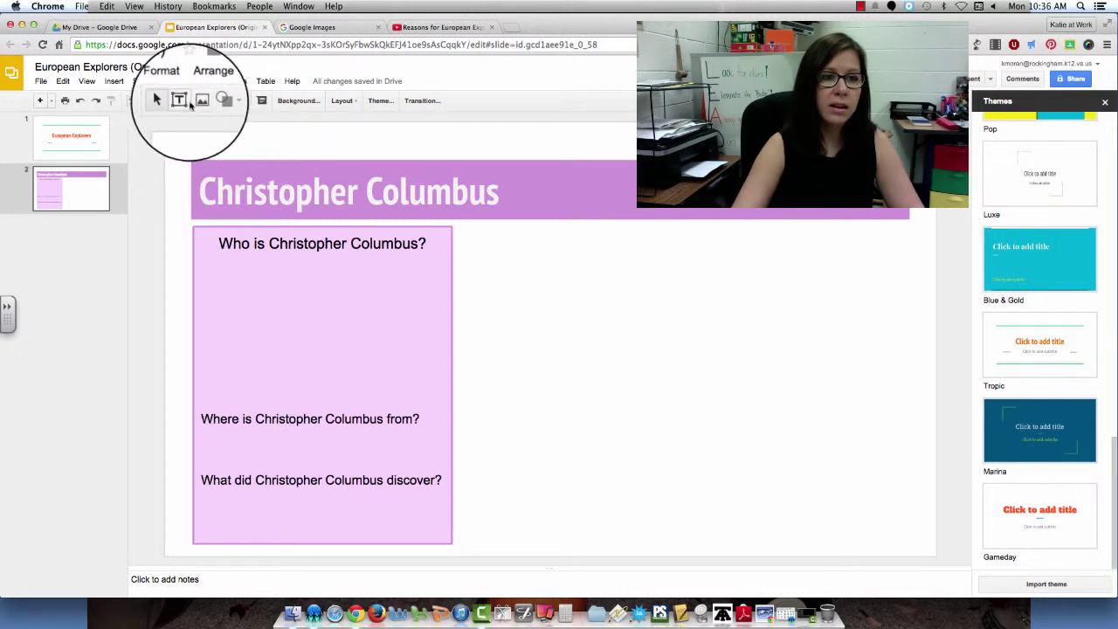
pyautogui.click(183, 102)
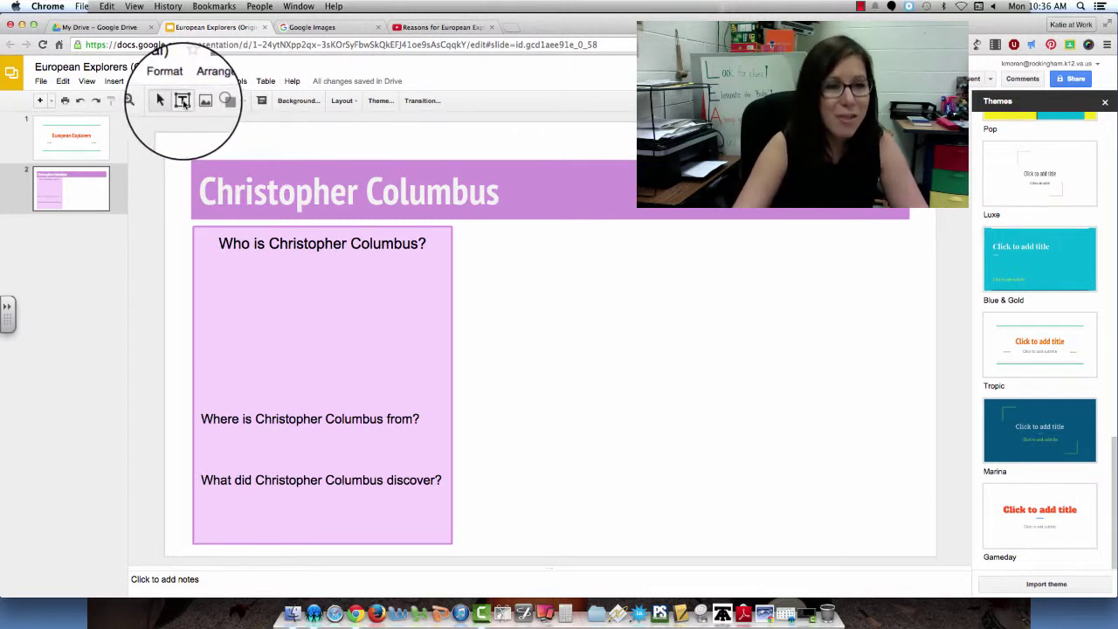
pyautogui.moveTo(468, 227); pyautogui.dragTo(723, 542)
pyautogui.rightClick(527, 244)
pyautogui.click(497, 242)
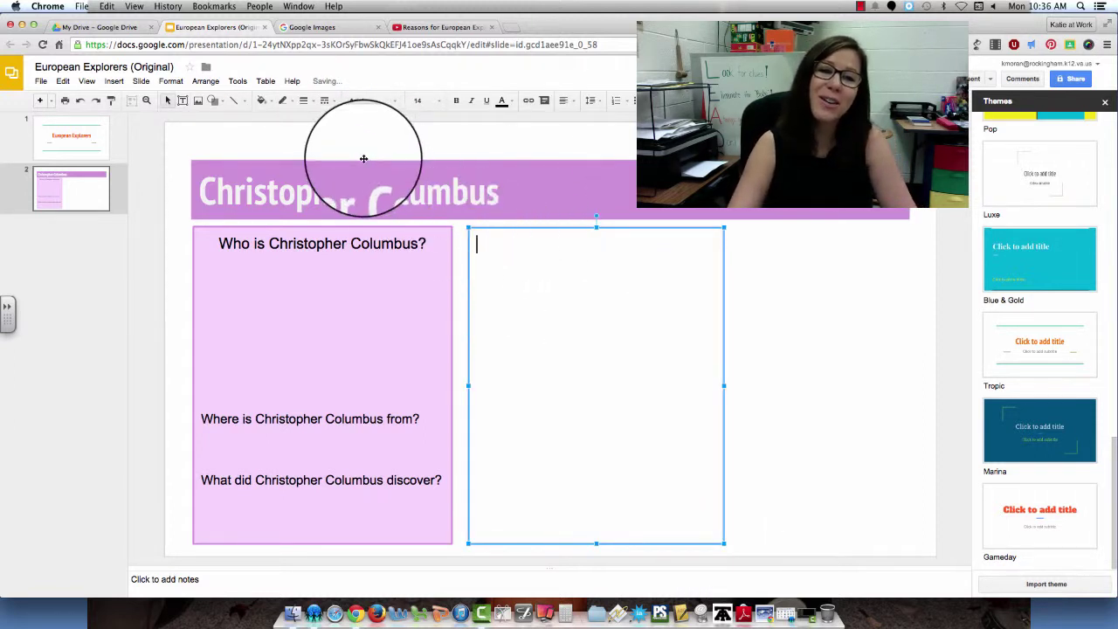
pyautogui.click(261, 100)
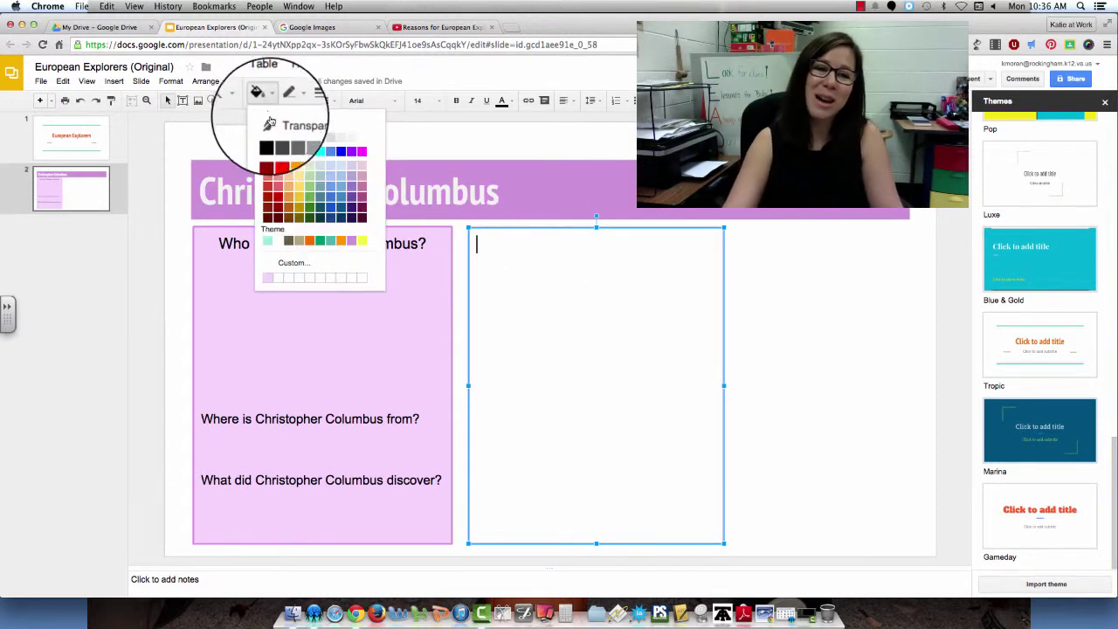
pyautogui.click(268, 279)
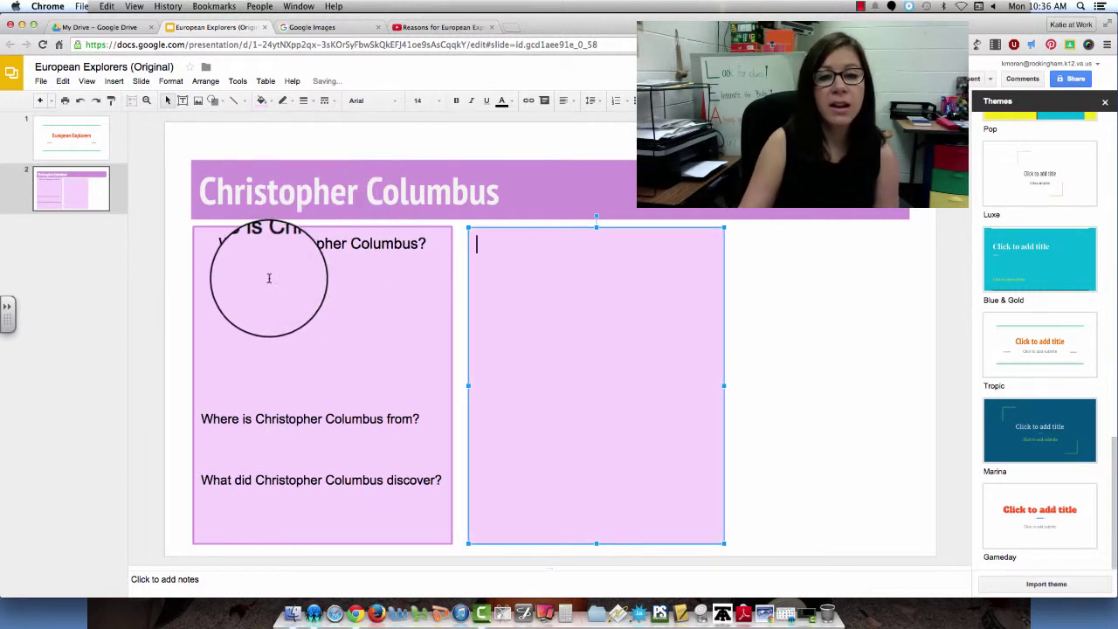
pyautogui.click(303, 101)
pyautogui.click(283, 101)
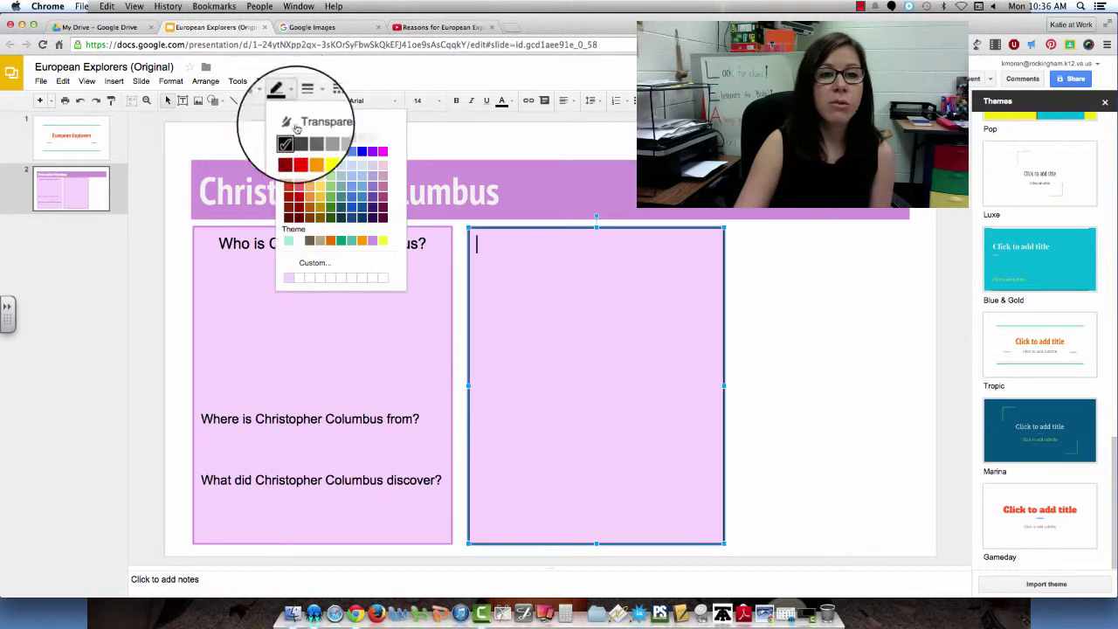
pyautogui.click(371, 236)
# Step: Type the heading 'Reasons for European Exploration' in the new box and adjust its alignment
pyautogui.click(528, 263)
pyautogui.write('W')
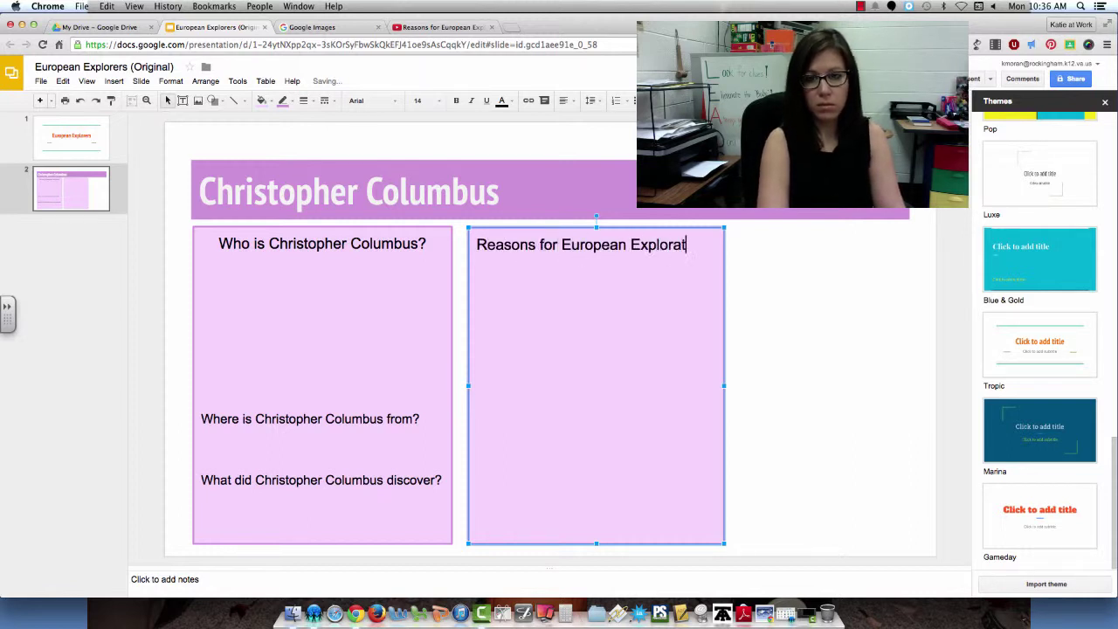
pyautogui.press('super+a')
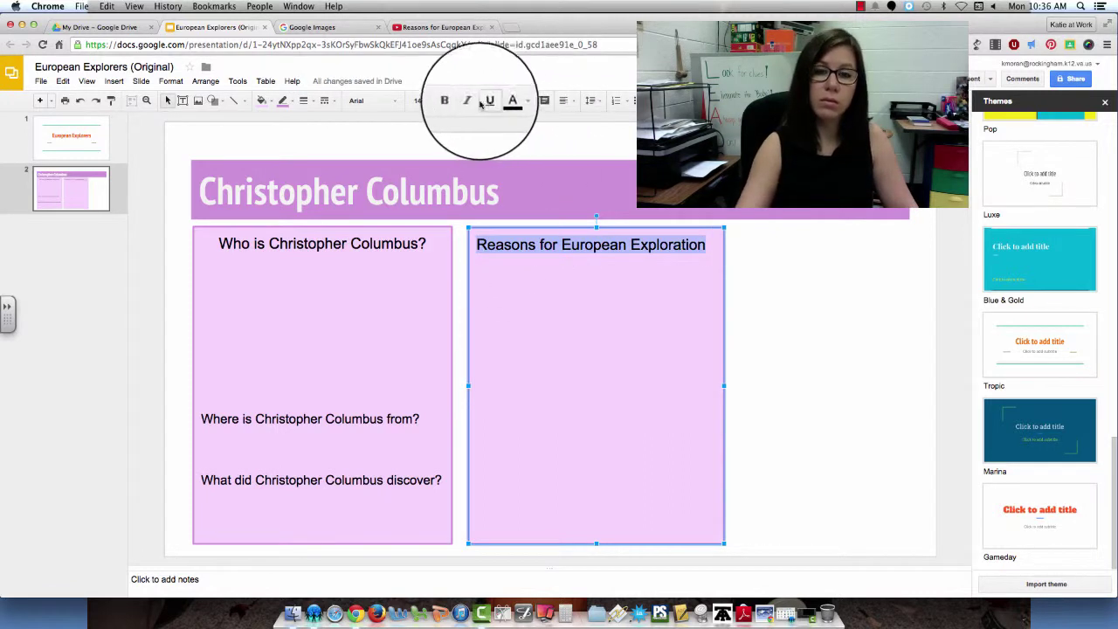
pyautogui.click(564, 100)
pyautogui.click(708, 247)
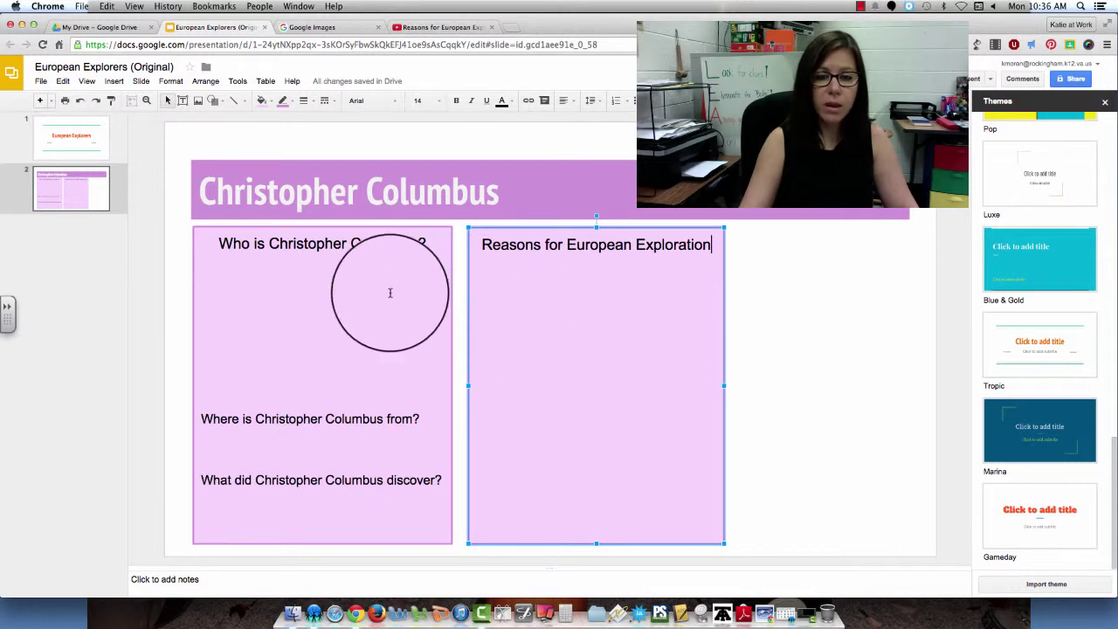
# Step: Move the Reasons box right, then widen the left box rightward and the Reasons box leftward
pyautogui.click(391, 293)
pyautogui.moveTo(470, 315); pyautogui.dragTo(741, 327)
pyautogui.click(396, 335)
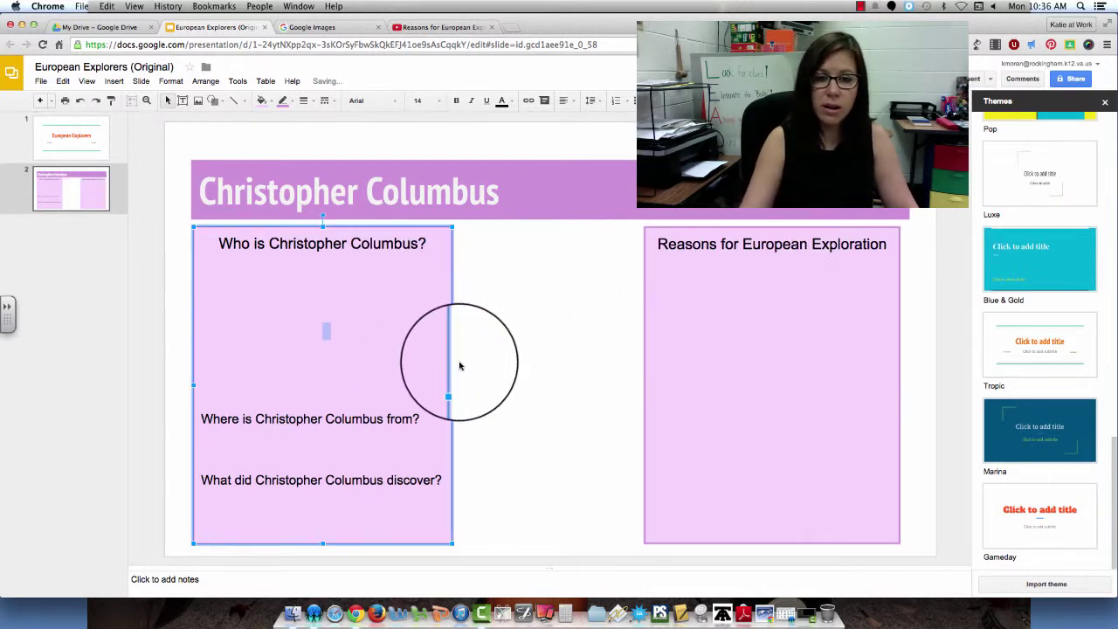
pyautogui.moveTo(453, 385); pyautogui.dragTo(505, 385)
pyautogui.click(642, 386)
pyautogui.moveTo(644, 385); pyautogui.dragTo(609, 385)
pyautogui.click(549, 376)
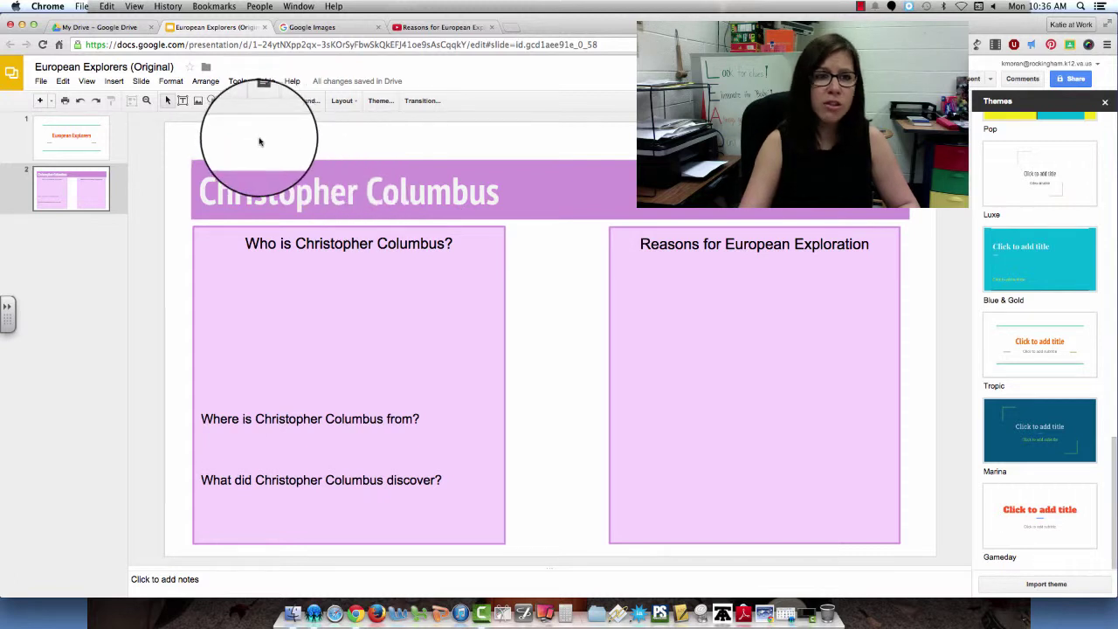
# Step: Insert a Christopher Columbus portrait found through the image search
pyautogui.click(113, 81)
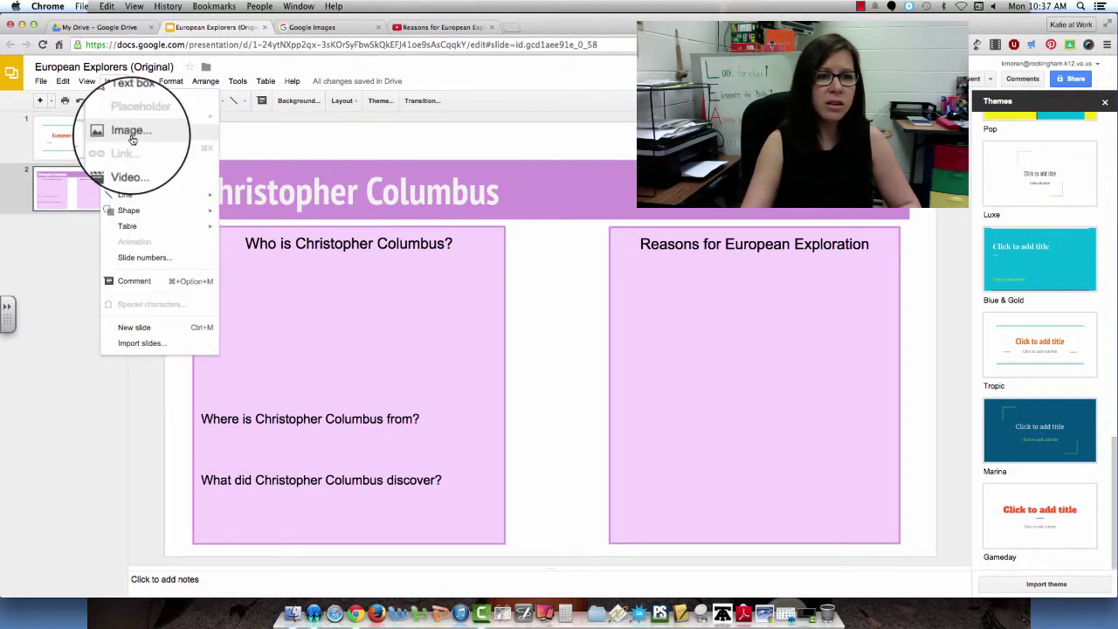
pyautogui.click(133, 136)
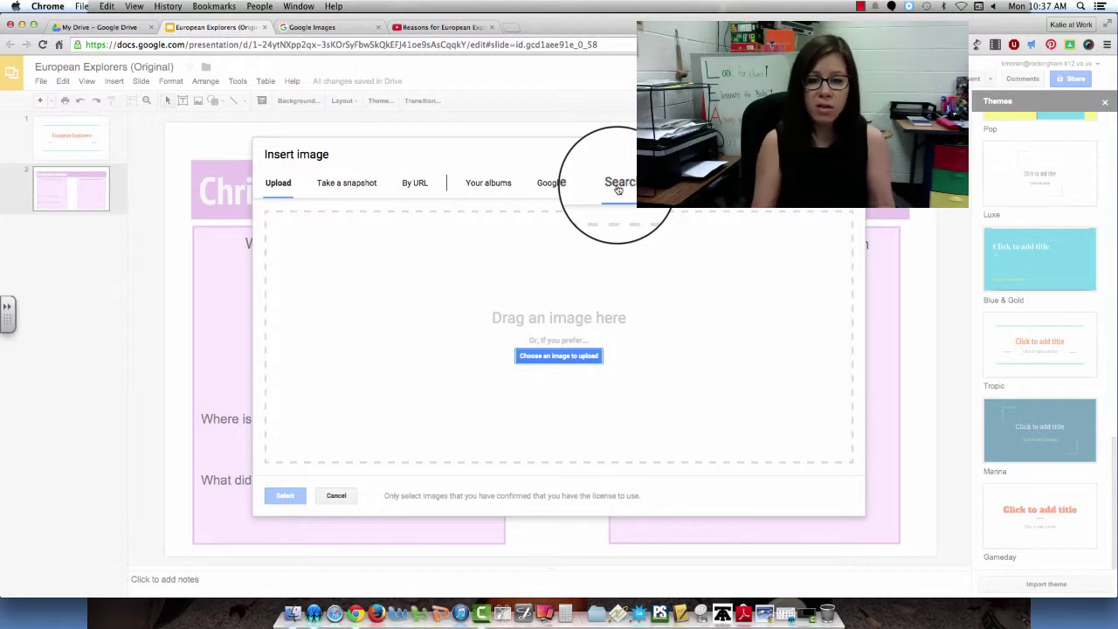
pyautogui.click(617, 183)
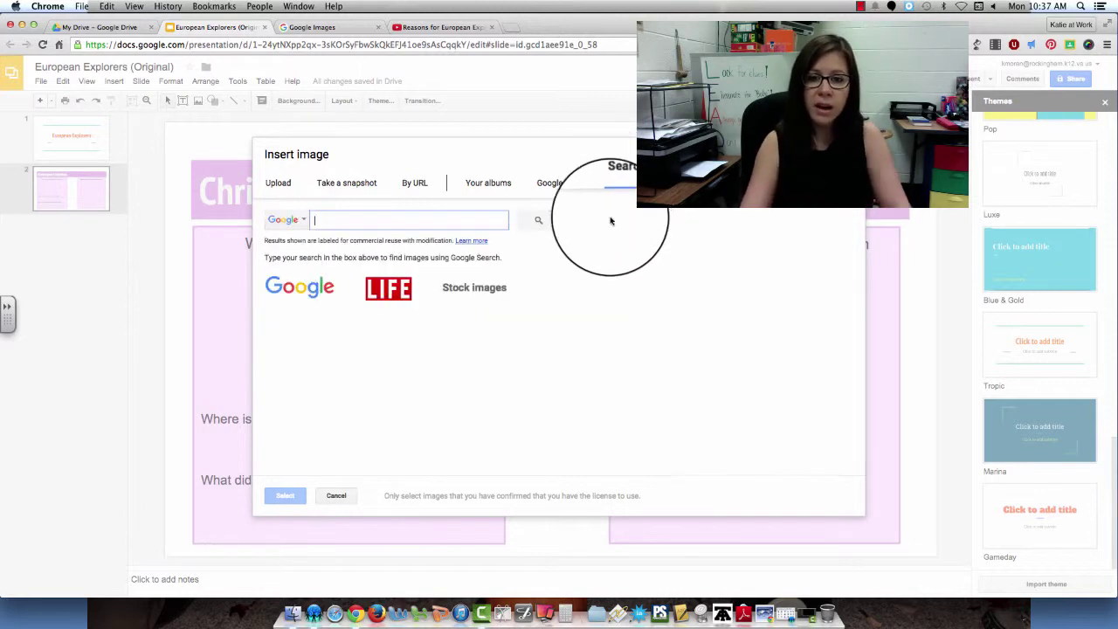
pyautogui.click(371, 220)
pyautogui.write('Christopher Columbu')
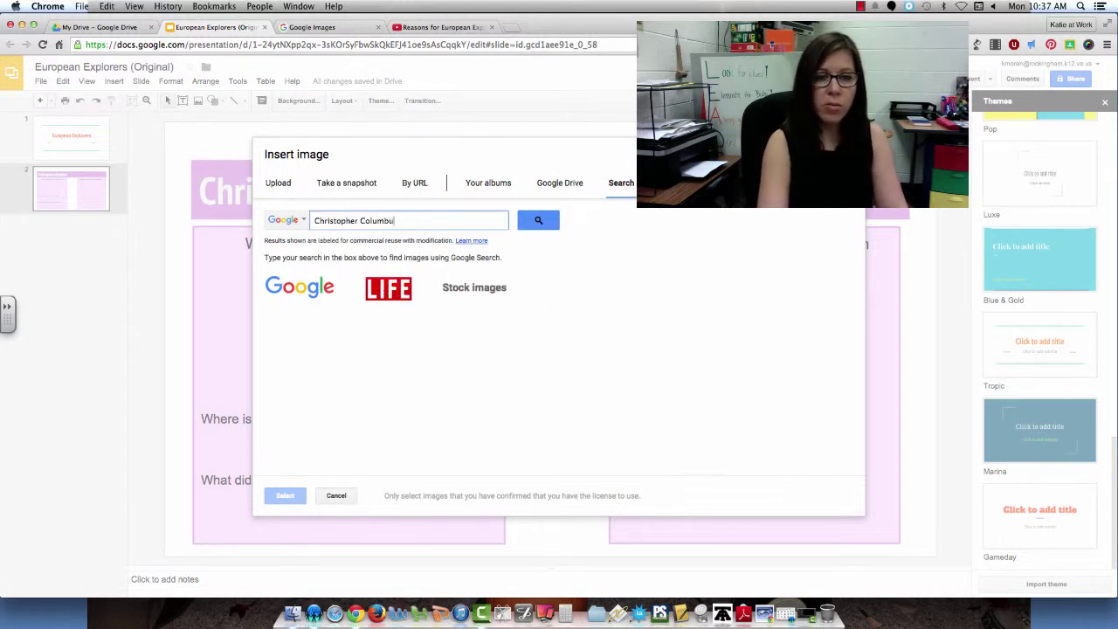
pyautogui.write('s')
pyautogui.press('Return')
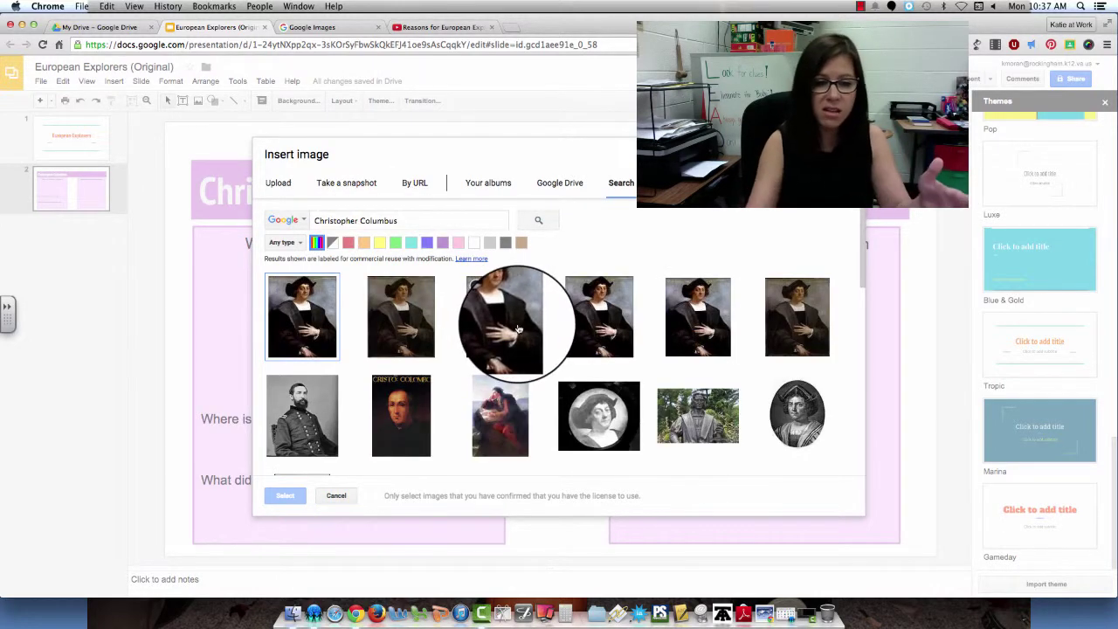
pyautogui.click(777, 325)
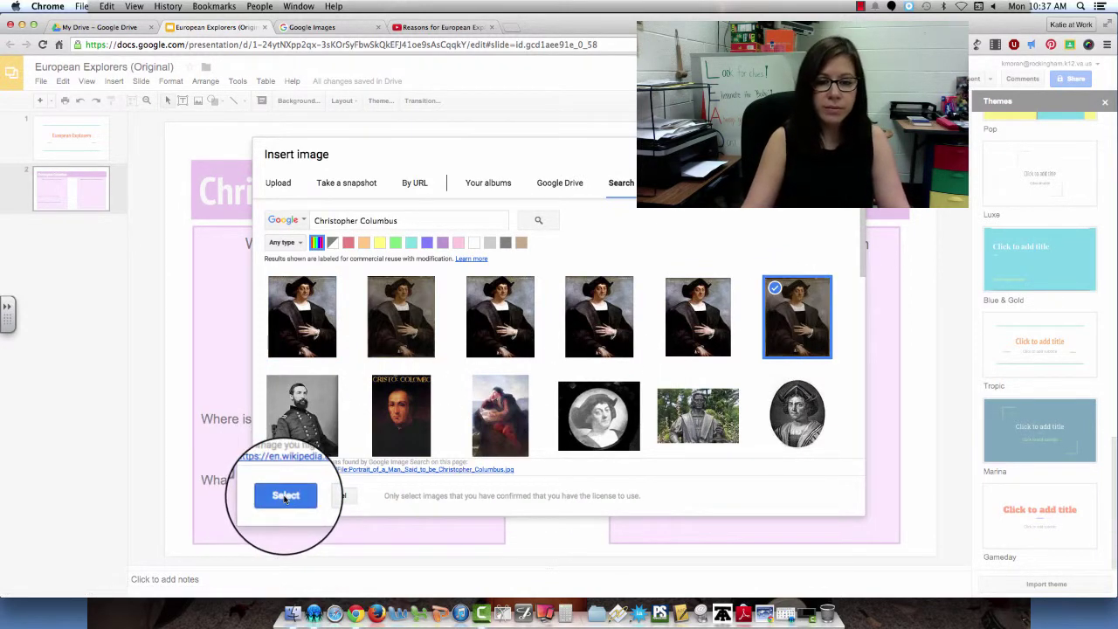
pyautogui.click(286, 495)
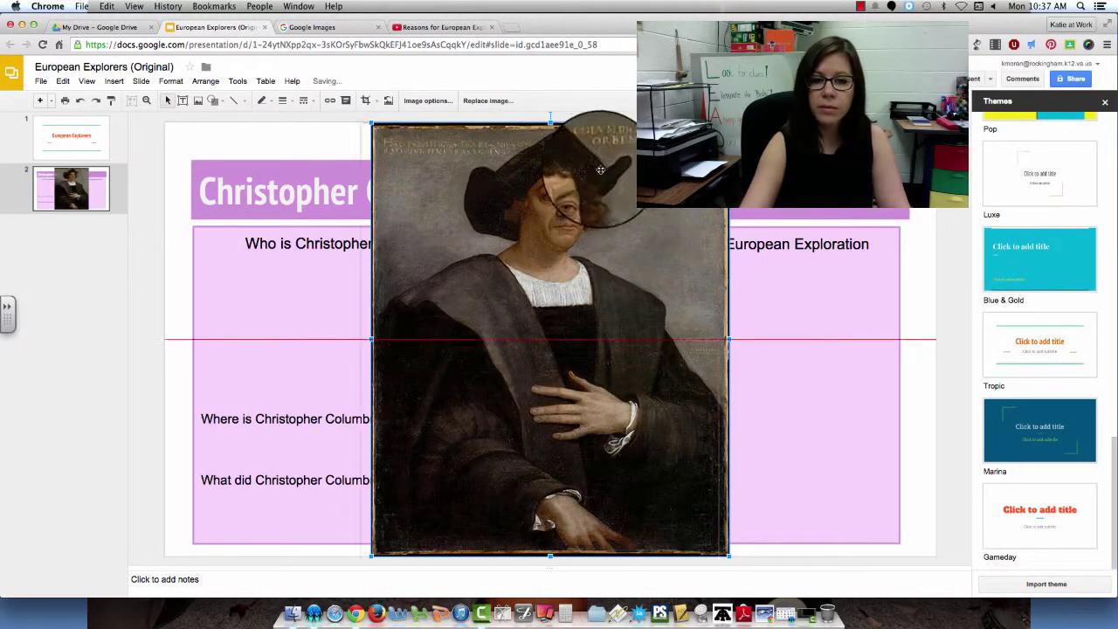
# Step: Shrink the portrait into the left box and add a blank line before the 'Where' question
pyautogui.moveTo(590, 168); pyautogui.dragTo(419, 166)
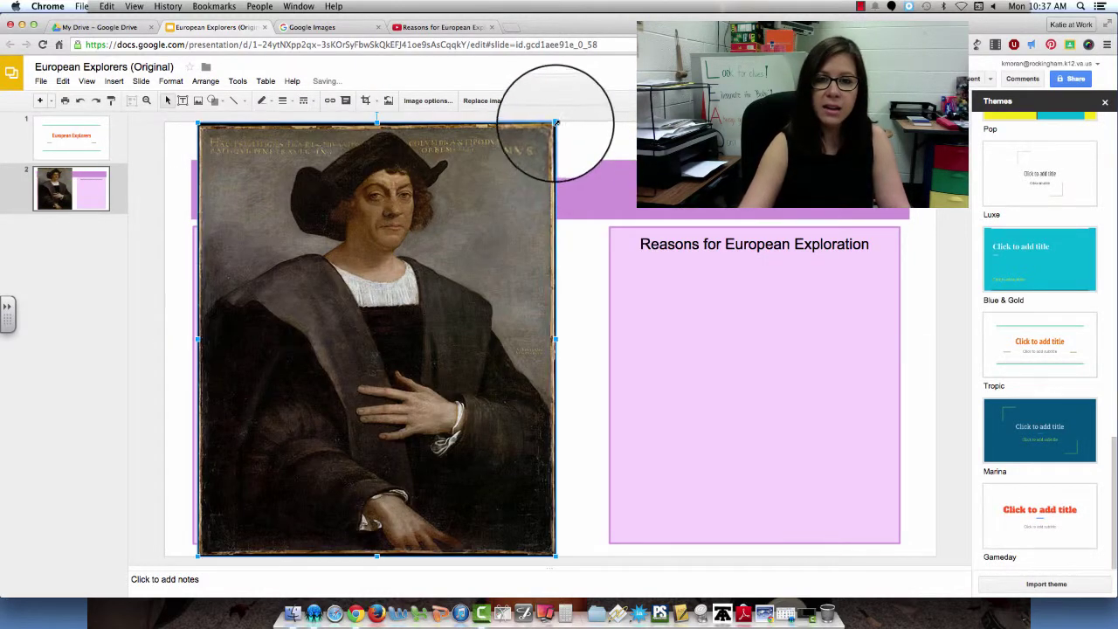
pyautogui.moveTo(555, 123); pyautogui.dragTo(385, 302)
pyautogui.moveTo(428, 456); pyautogui.dragTo(400, 414)
pyautogui.moveTo(399, 337); pyautogui.dragTo(371, 361)
pyautogui.click(250, 361)
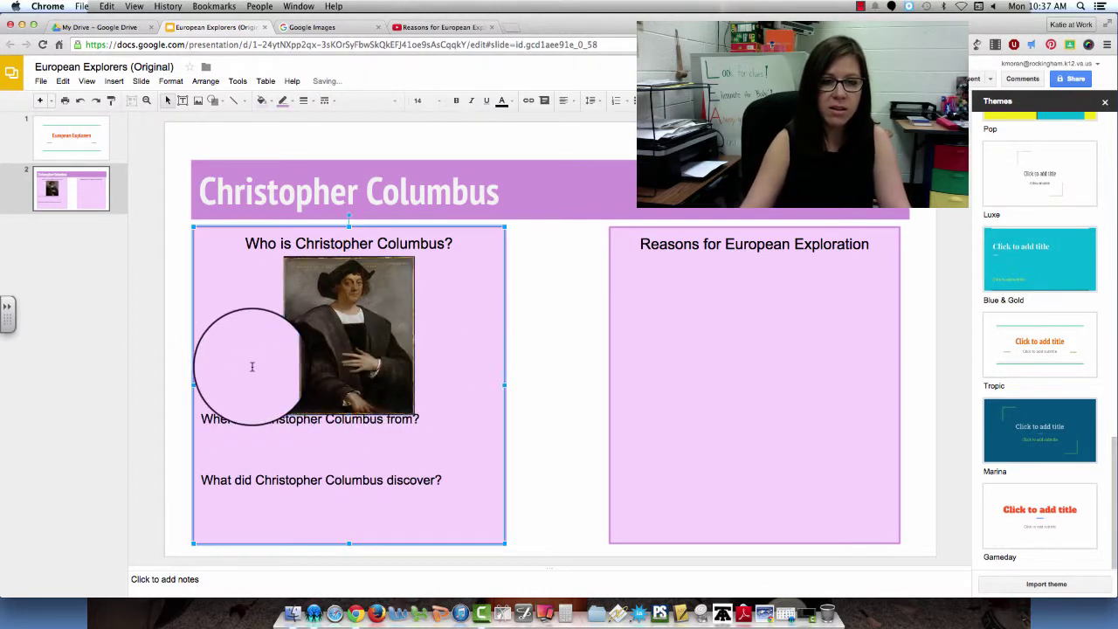
pyautogui.click(201, 420)
pyautogui.press('Return')
pyautogui.click(211, 417)
pyautogui.click(666, 375)
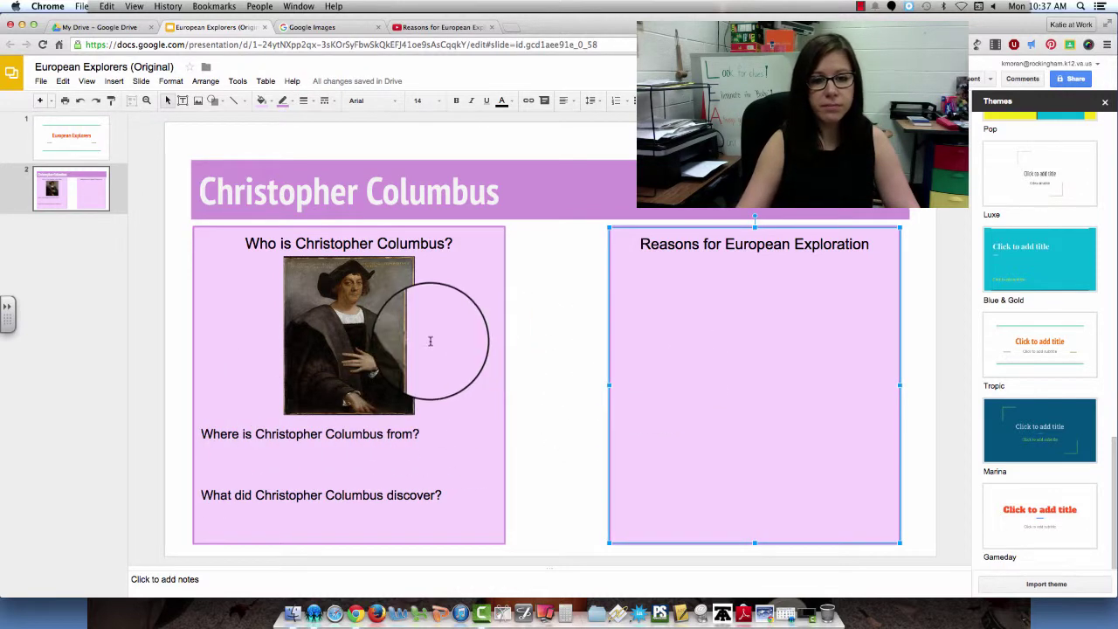
pyautogui.moveTo(393, 301); pyautogui.dragTo(301, 312)
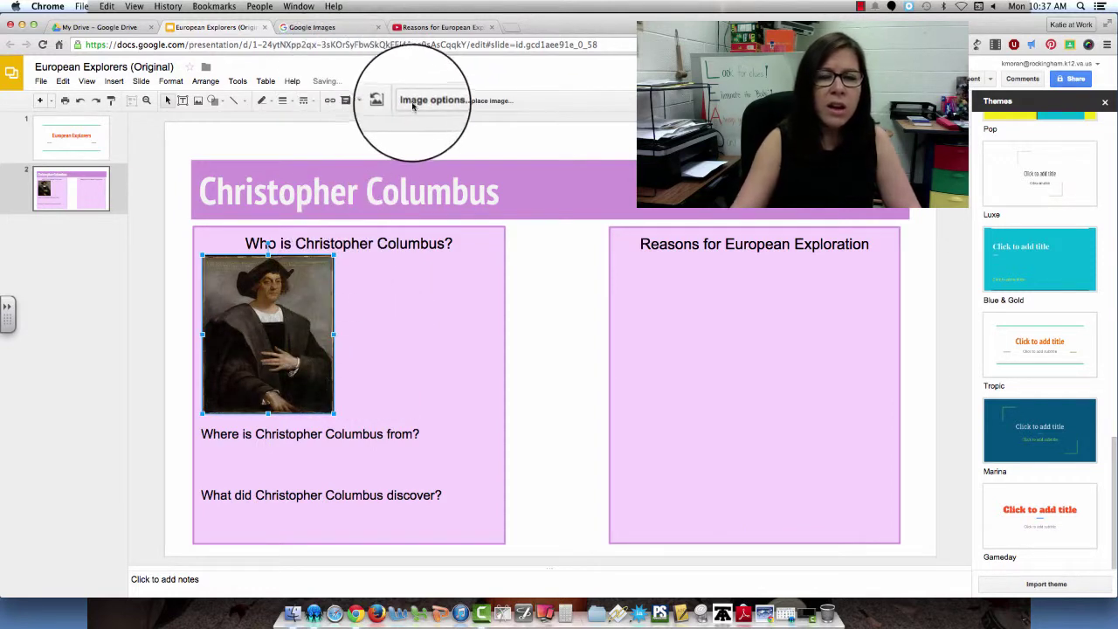
# Step: Search 'Christopher Columbus' images in the Research panel and place a second portrait beside the first
pyautogui.click(237, 80)
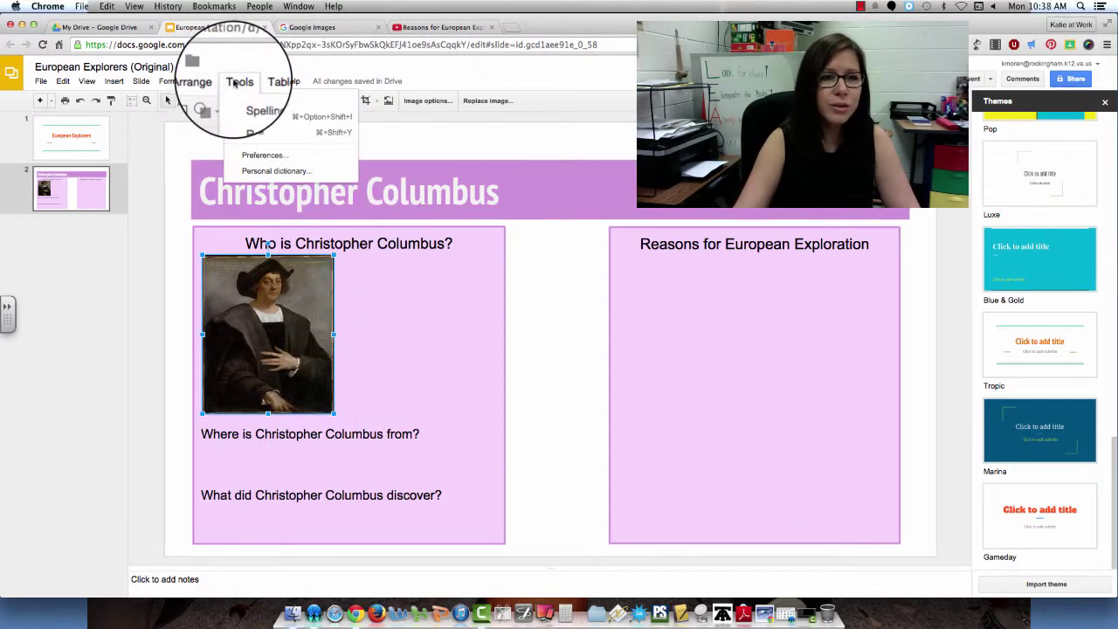
pyautogui.click(258, 117)
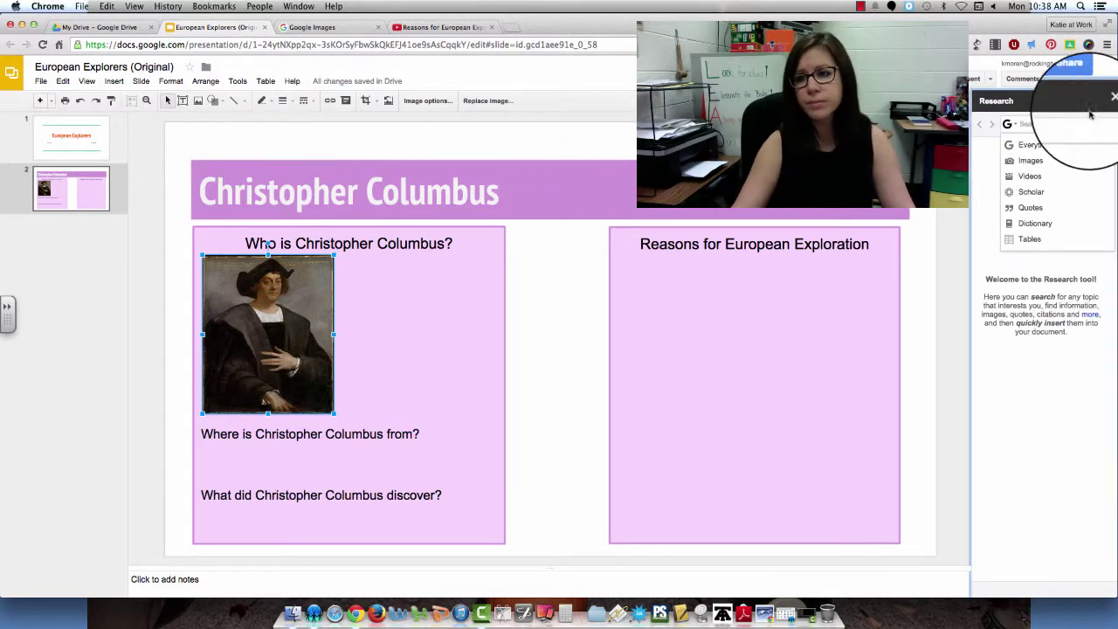
pyautogui.write('Christopher Columbus')
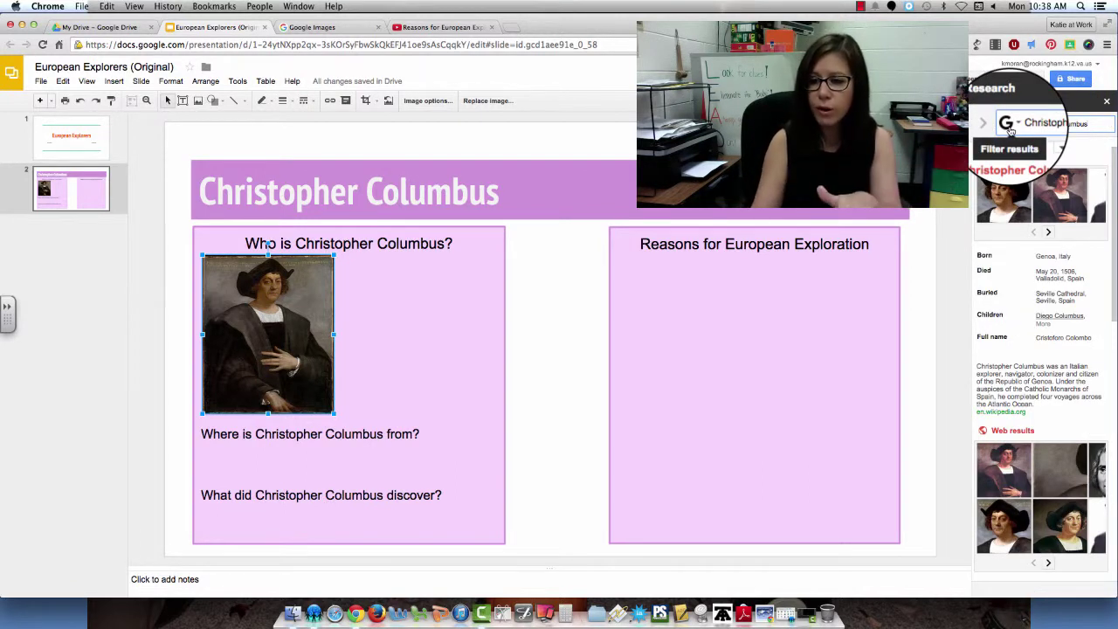
pyautogui.click(1008, 124)
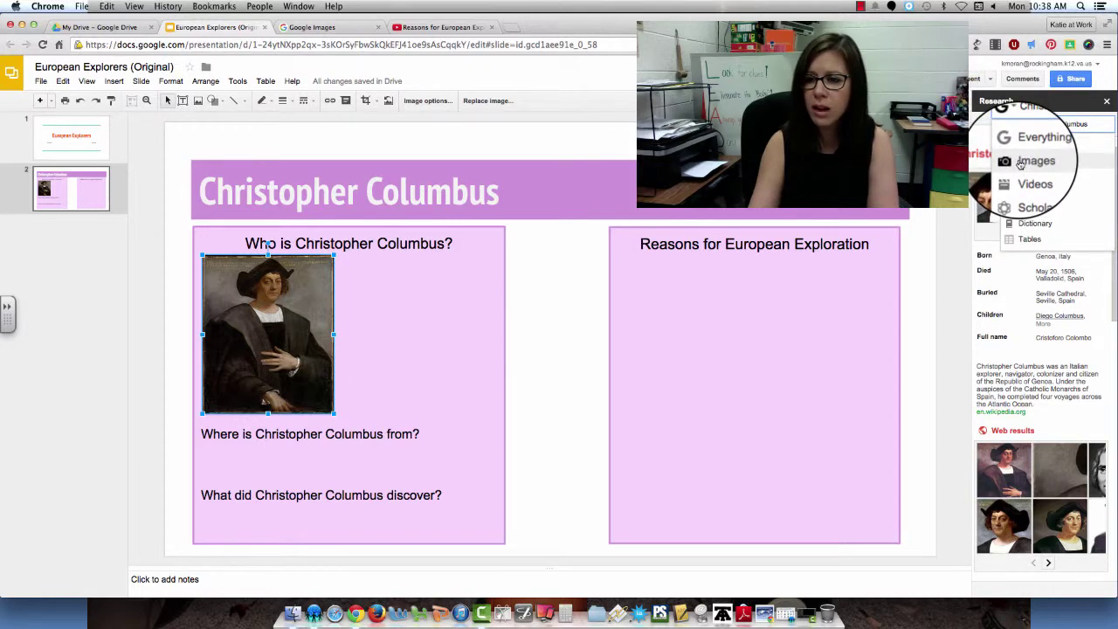
pyautogui.click(1020, 163)
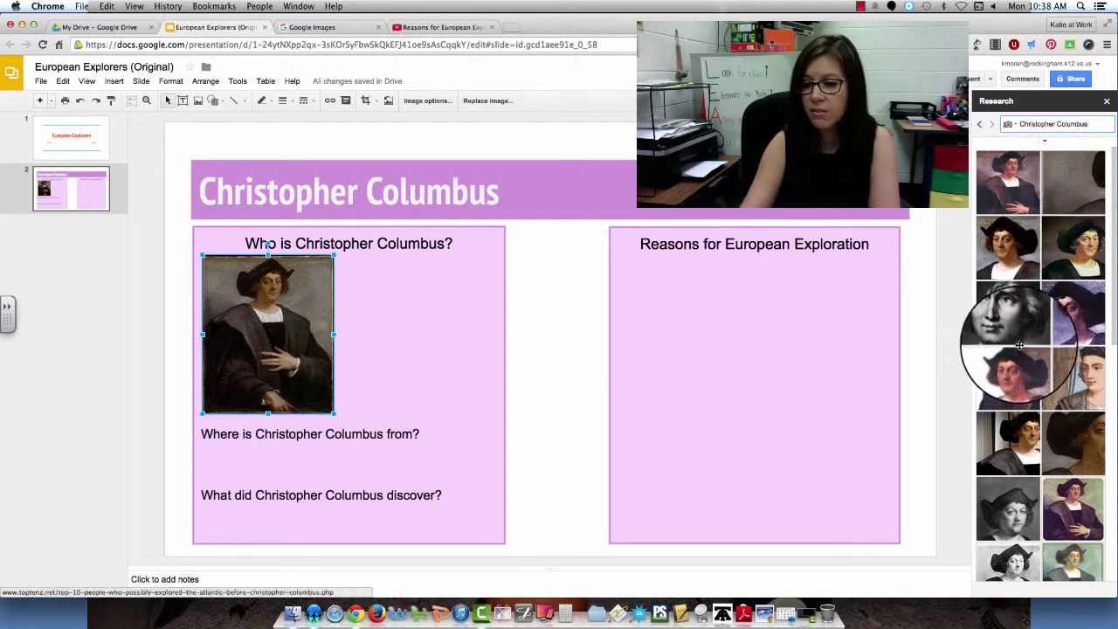
pyautogui.moveTo(1015, 374); pyautogui.dragTo(515, 355)
pyautogui.press('Escape')
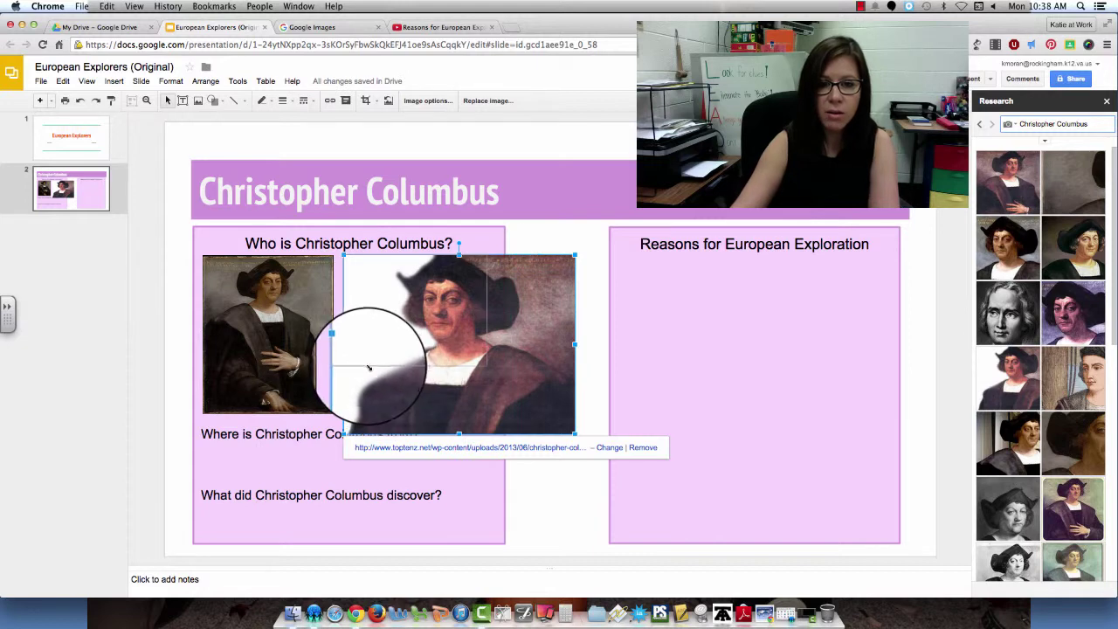
pyautogui.moveTo(387, 339); pyautogui.dragTo(420, 363)
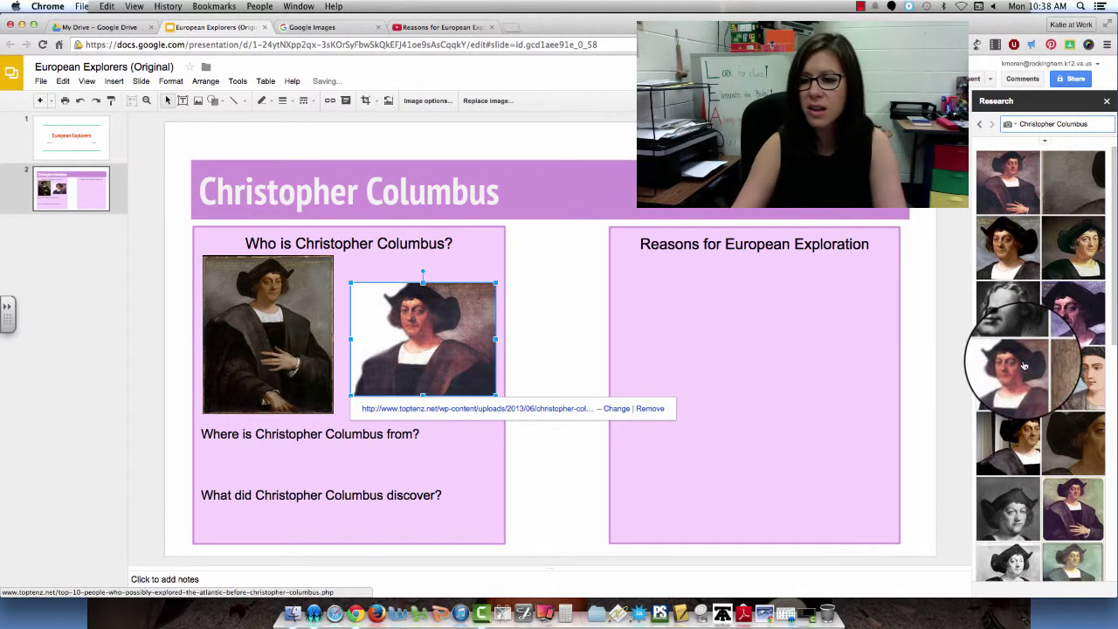
# Step: View a research image's source page in a new tab, then return to the presentation
pyautogui.moveTo(1013, 379)
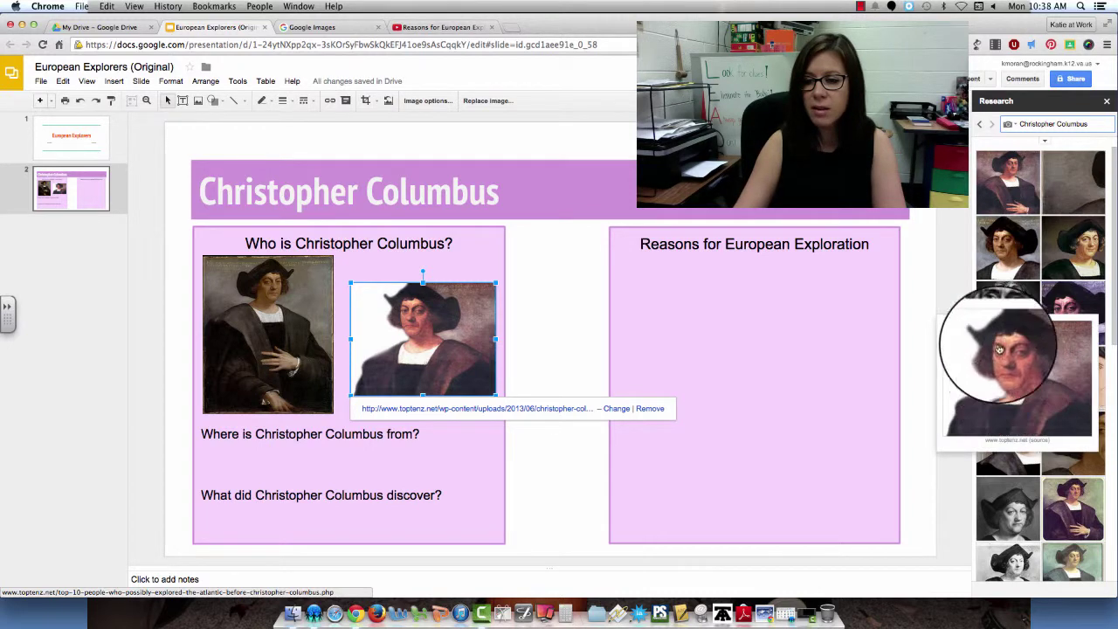
pyautogui.rightClick(1002, 372)
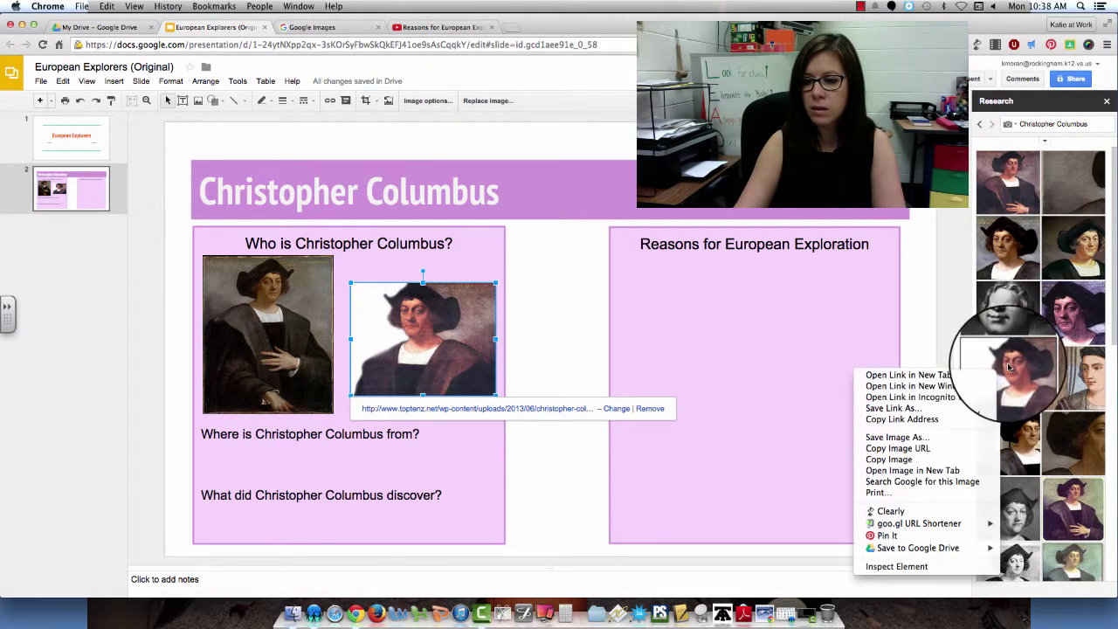
pyautogui.click(1000, 374)
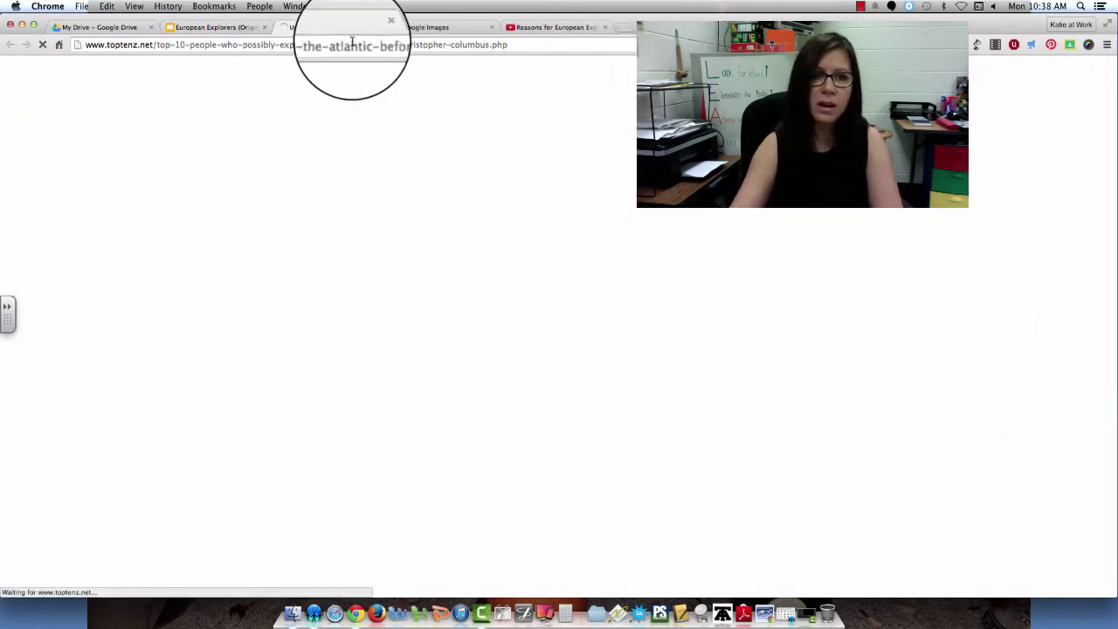
pyautogui.click(378, 27)
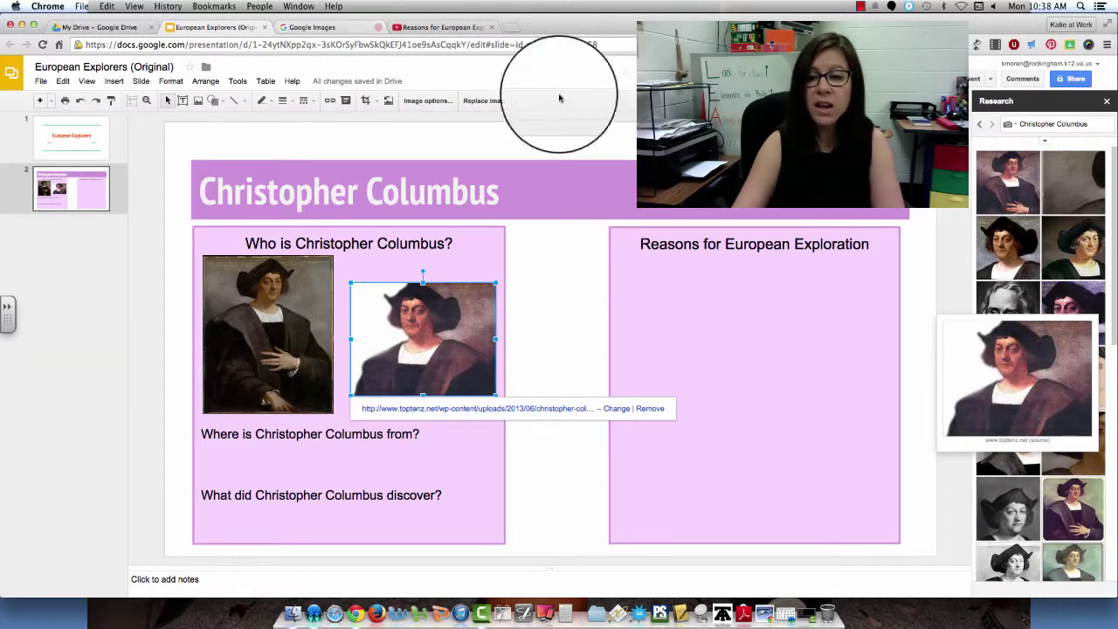
pyautogui.click(486, 445)
# Step: With the Reasons for European Exploration box selected, open Insert video on its YouTube search tab
pyautogui.click(722, 290)
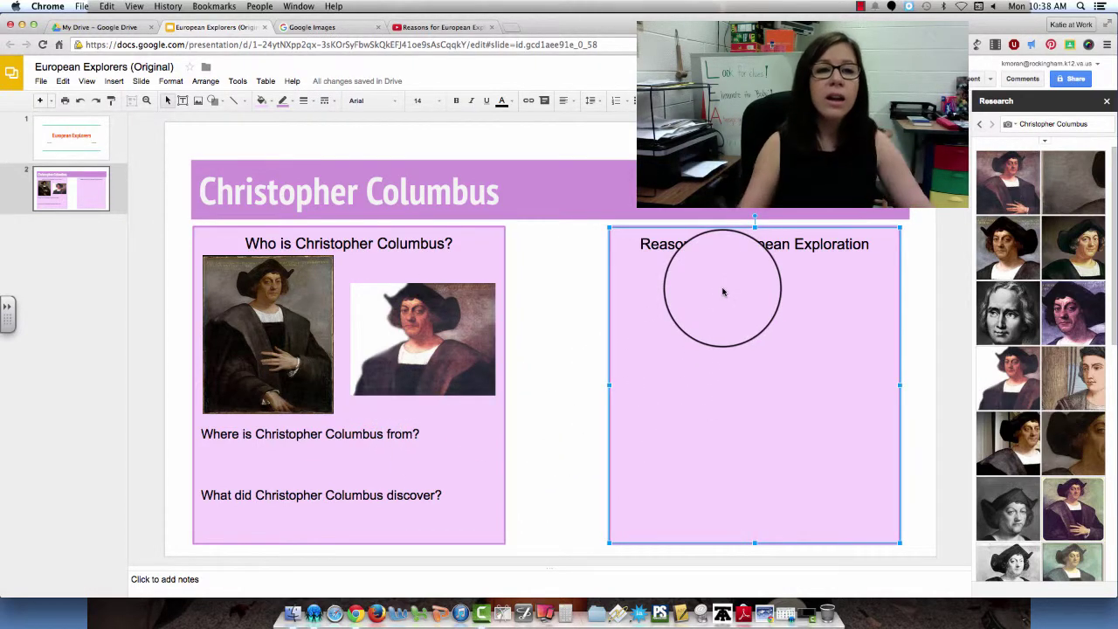
pyautogui.click(113, 80)
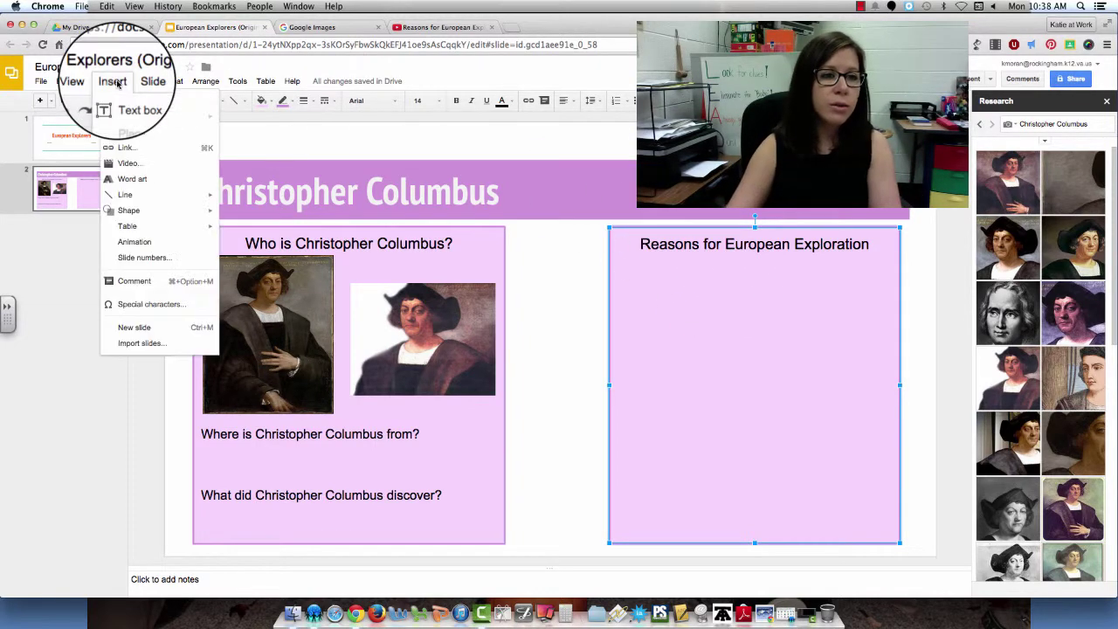
pyautogui.click(139, 169)
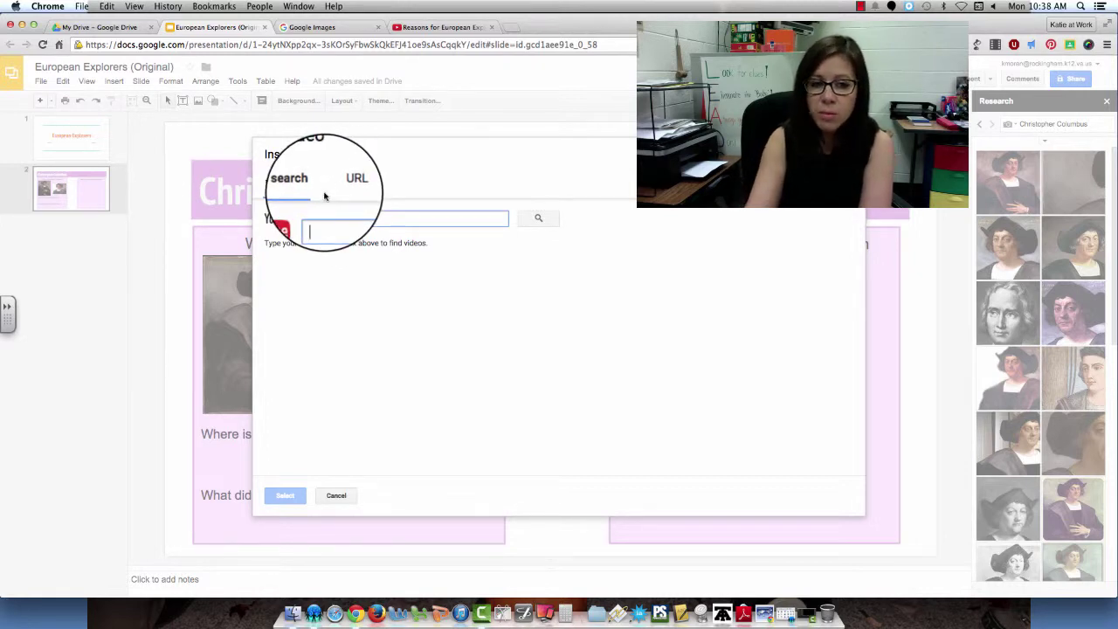
pyautogui.click(349, 181)
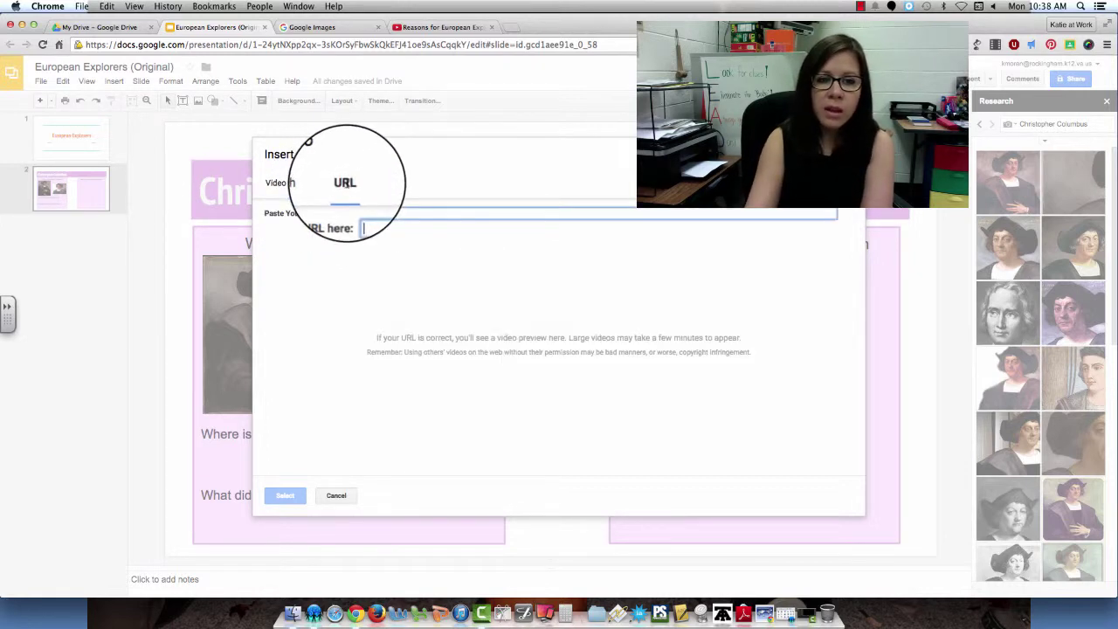
pyautogui.click(299, 185)
pyautogui.click(358, 182)
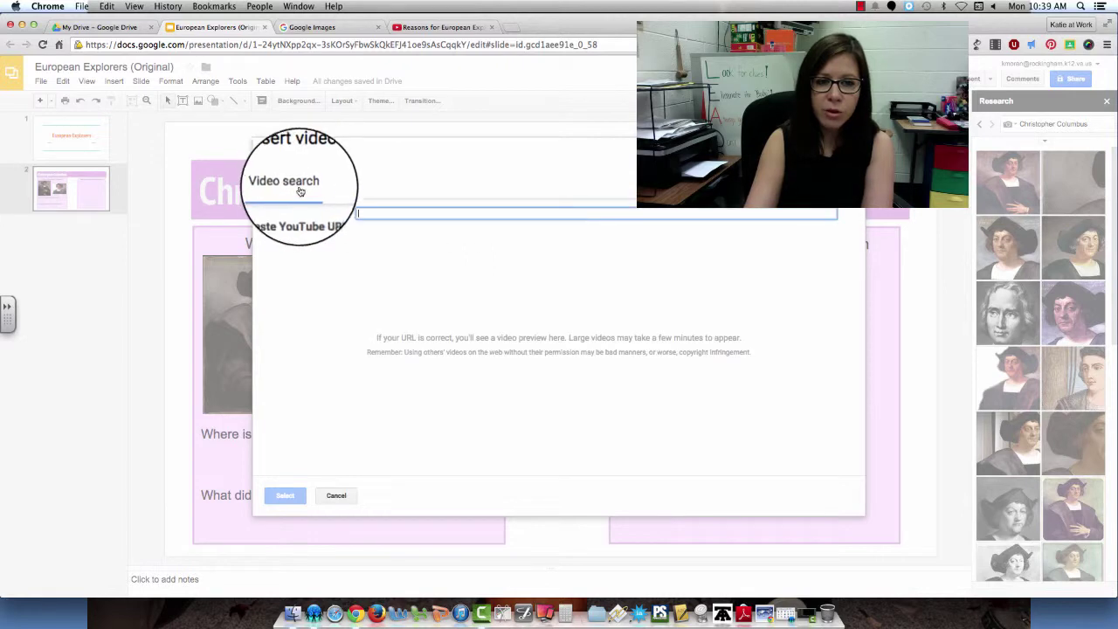
pyautogui.click(298, 185)
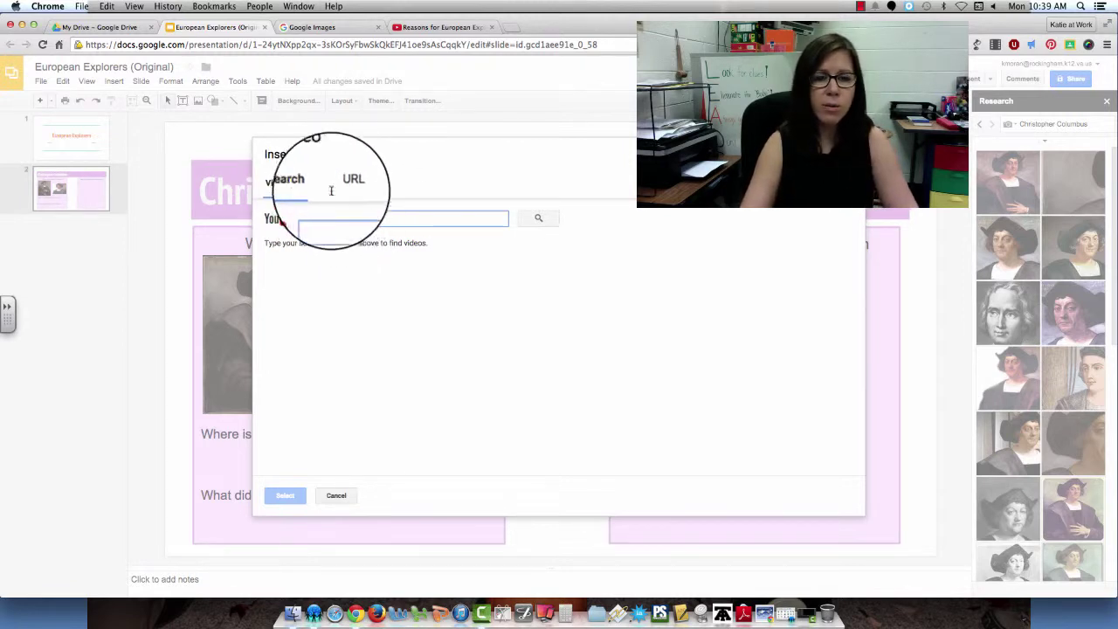
# Step: Search YouTube for 'Christopher Columbus' and preview the 'What Really Happened' result
pyautogui.write('Christopher Colu')
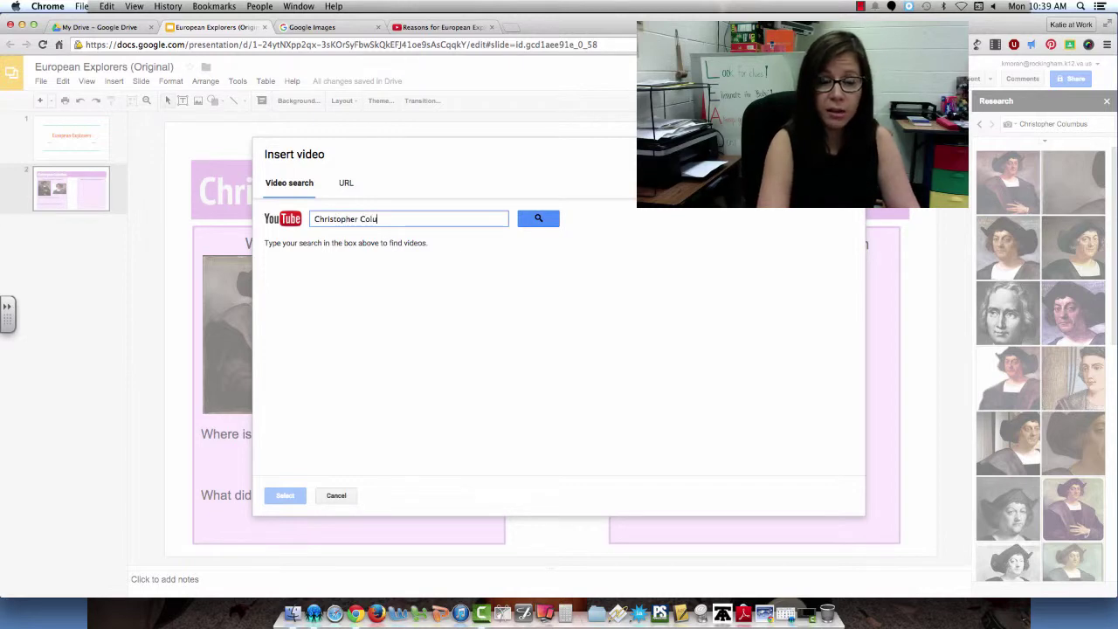
pyautogui.write('mbus')
pyautogui.press('Return')
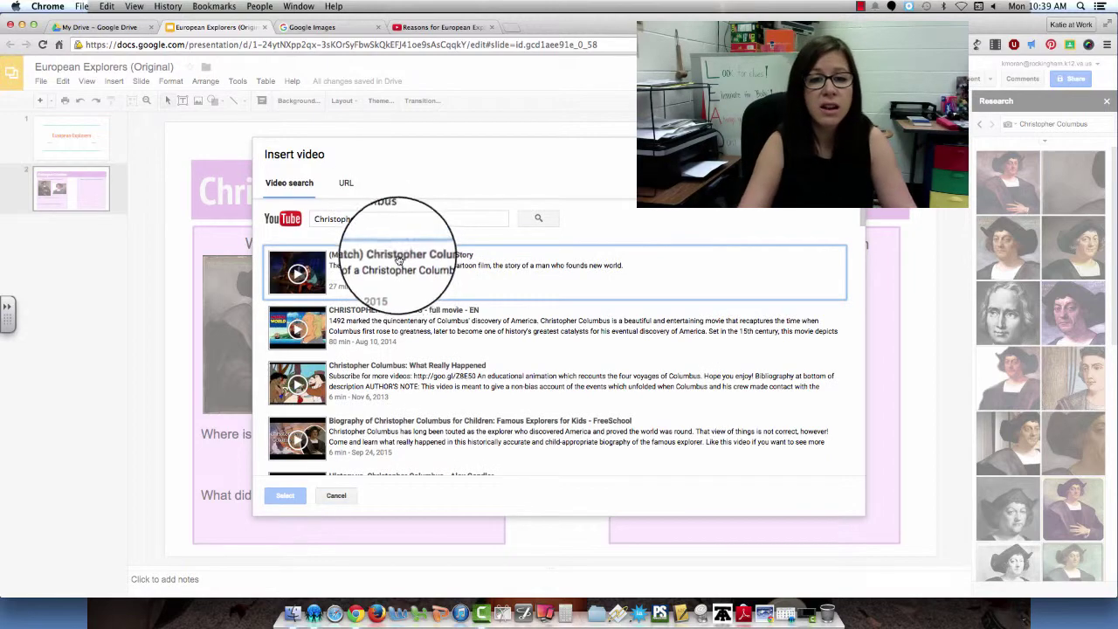
pyautogui.scroll(-3, 375, 349)
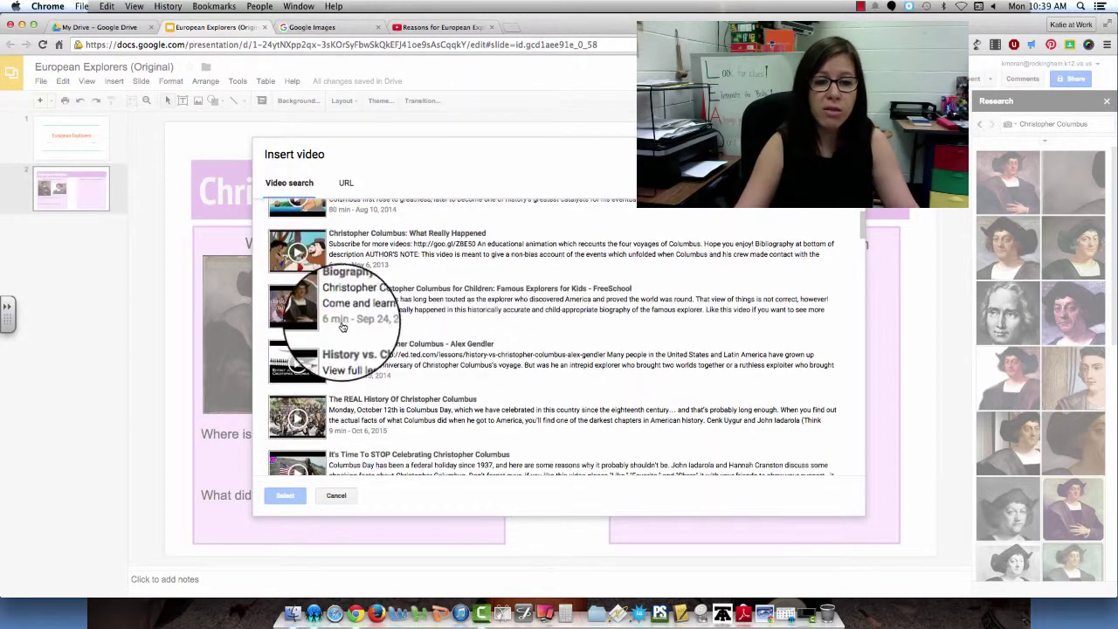
pyautogui.scroll(2, 297, 329)
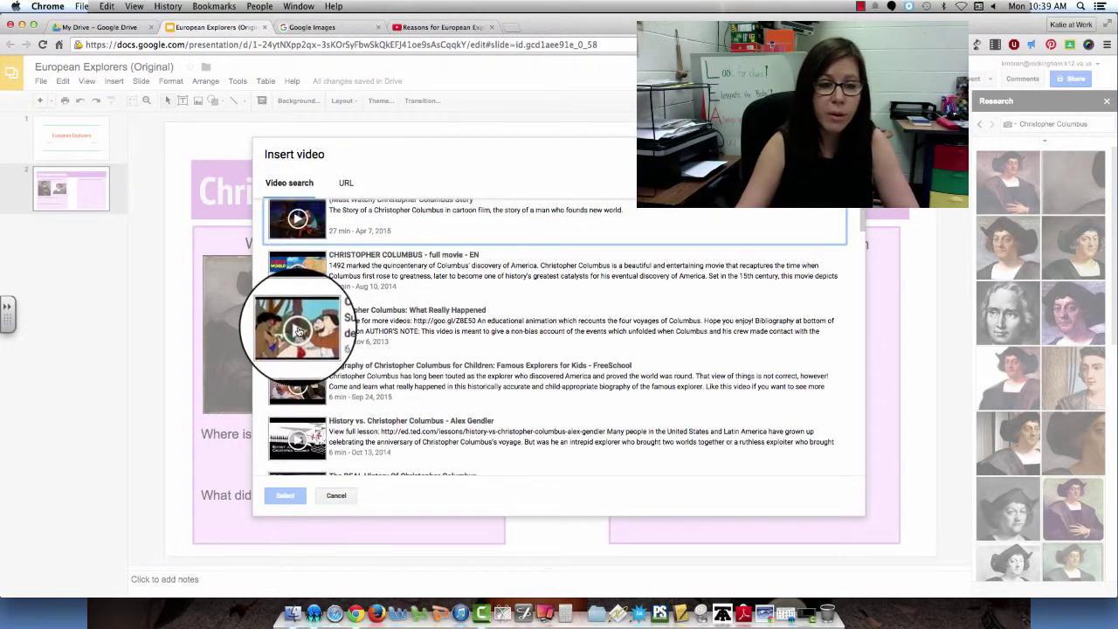
pyautogui.click(297, 329)
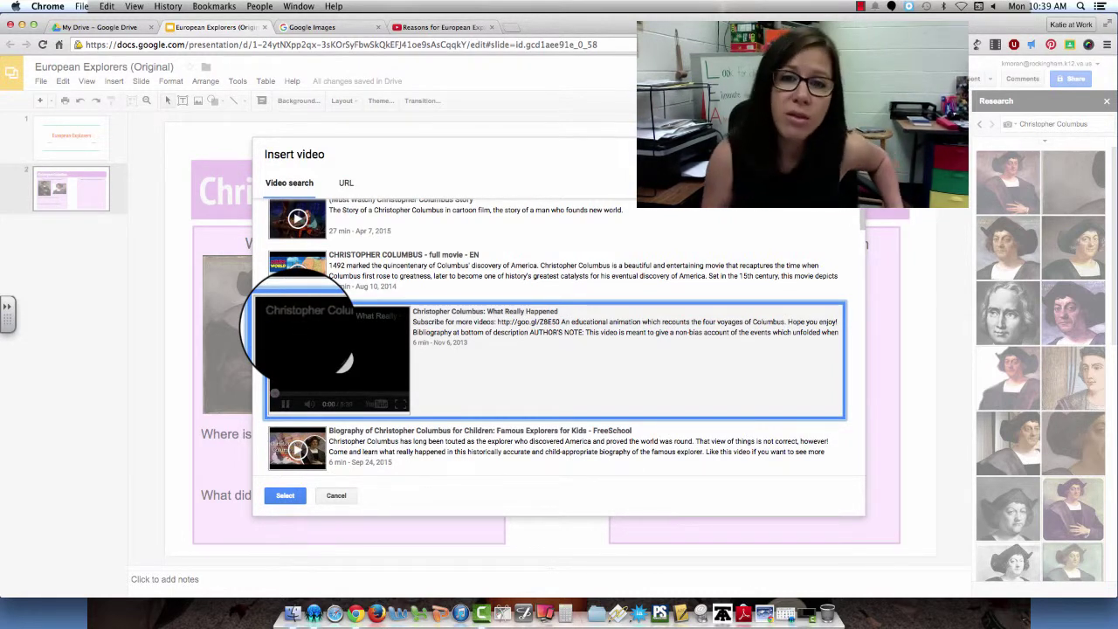
pyautogui.click(341, 358)
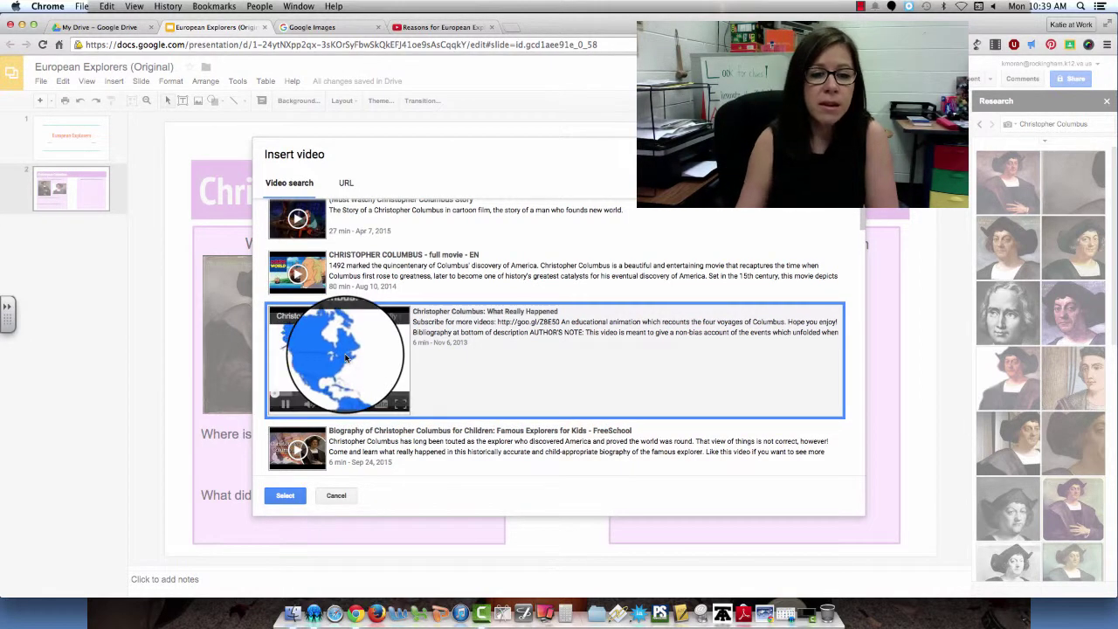
# Step: Switch the dialog to By URL and copy the 'Reasons for European Exploration' video's short share link
pyautogui.click(347, 185)
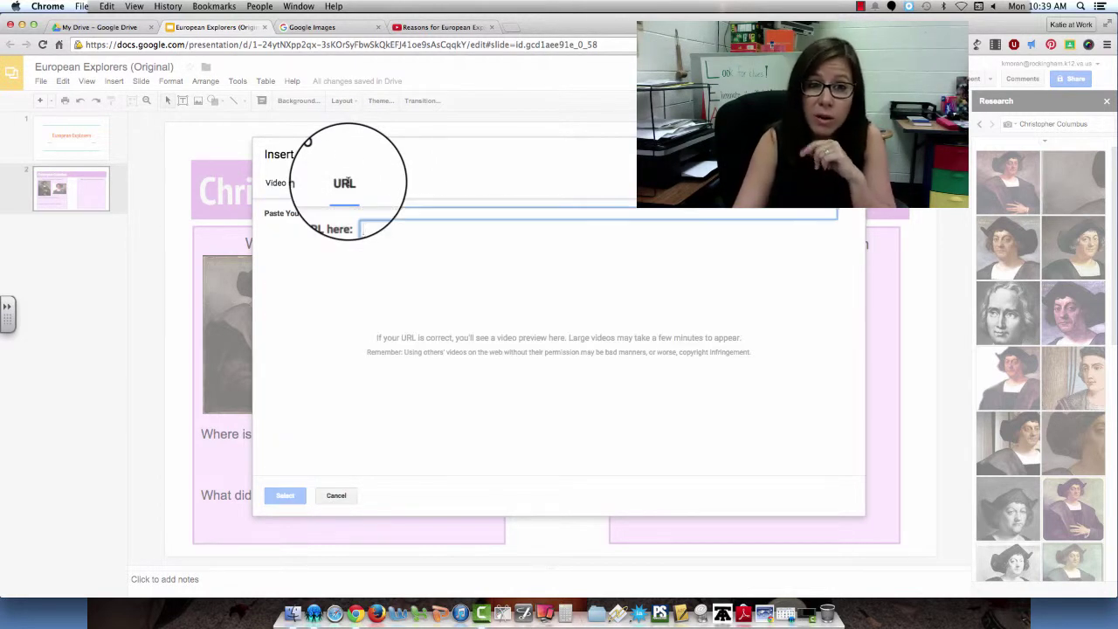
pyautogui.click(432, 28)
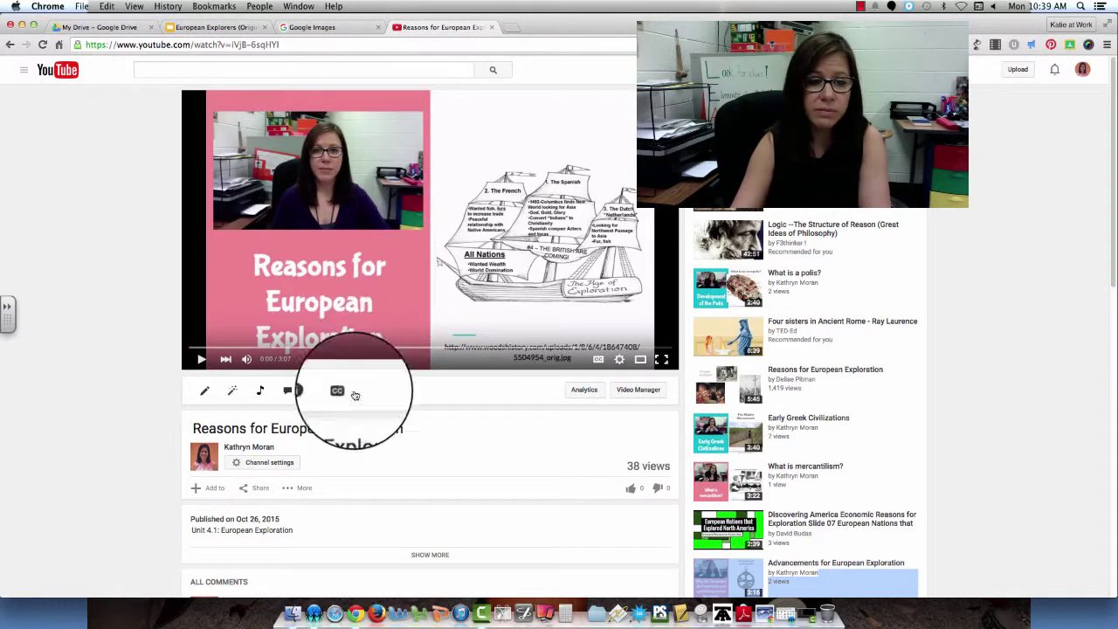
pyautogui.click(260, 489)
pyautogui.scroll(-3, 269, 495)
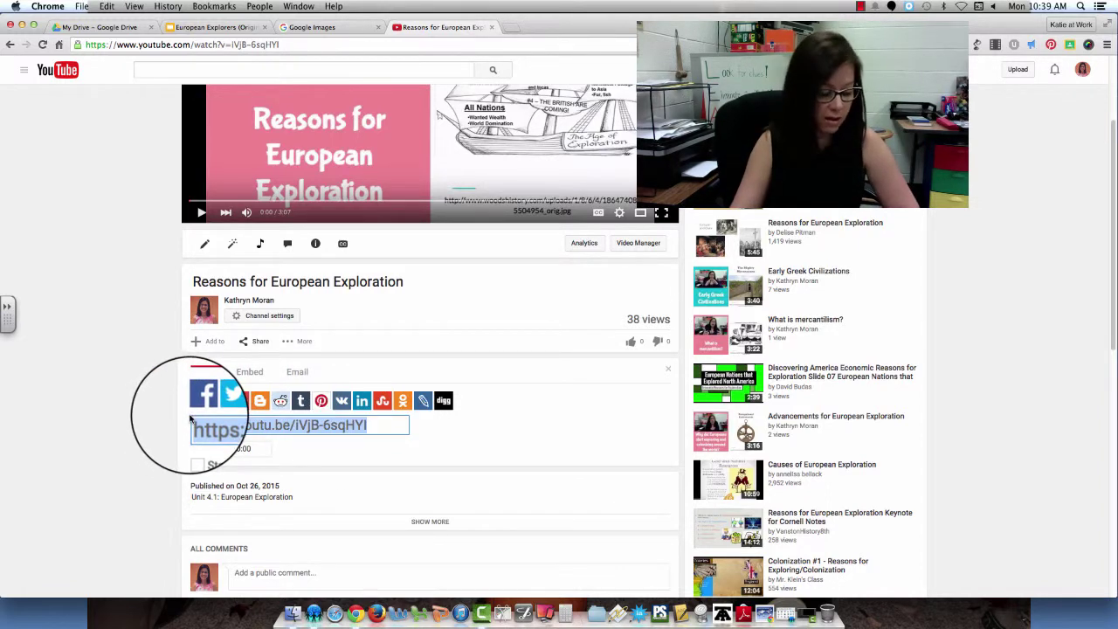
pyautogui.rightClick(230, 426)
pyautogui.click(240, 345)
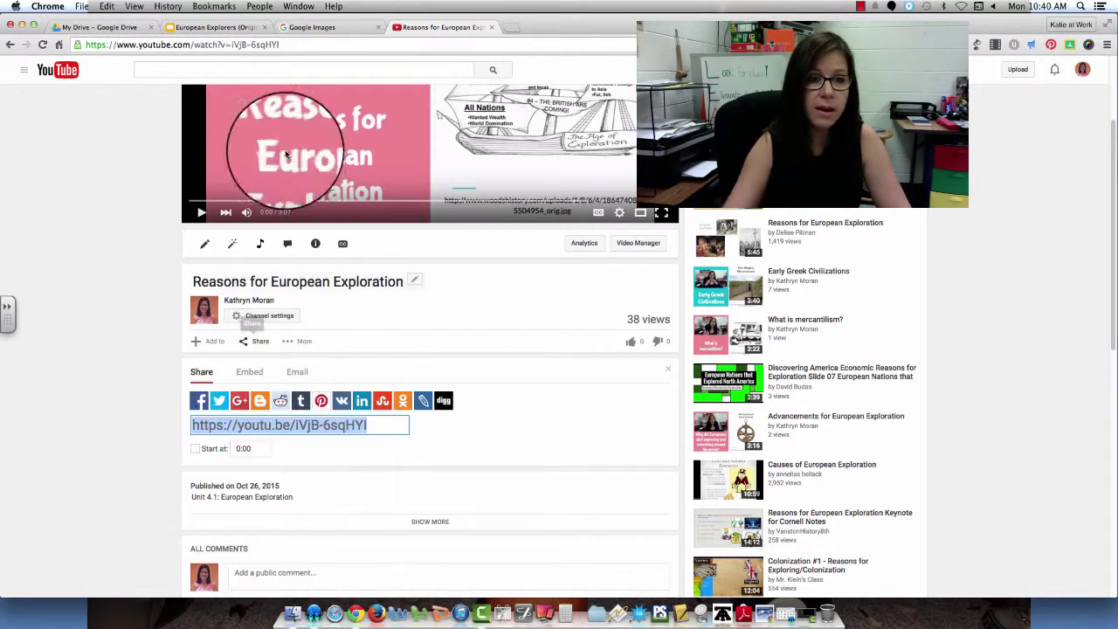
# Step: Paste the copied YouTube link into the Insert video dialog and insert the video onto the slide
pyautogui.click(218, 27)
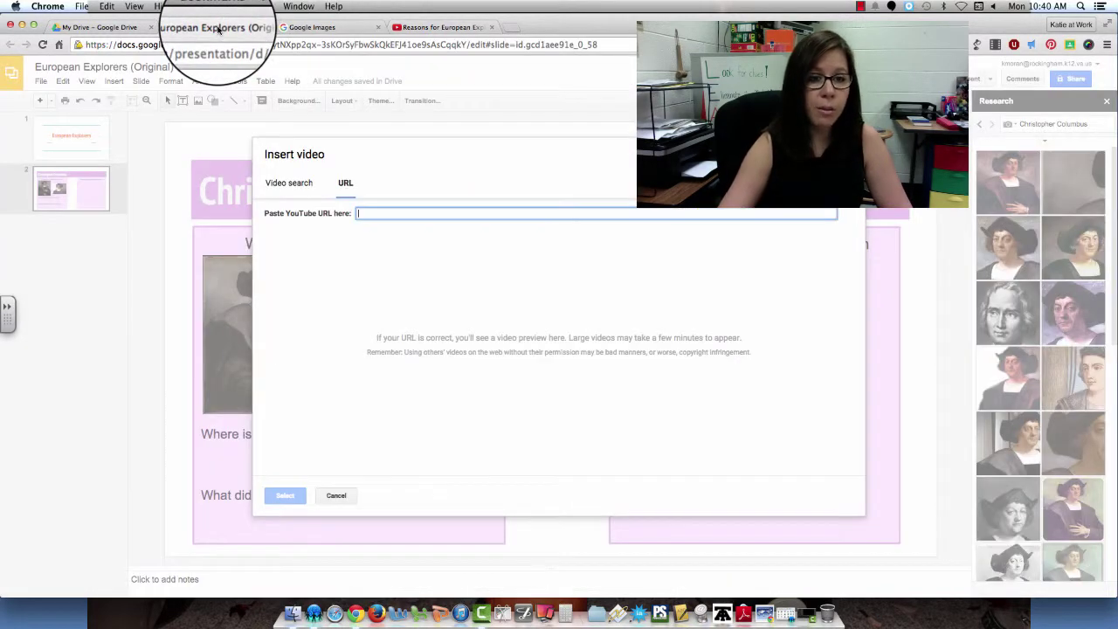
pyautogui.rightClick(375, 216)
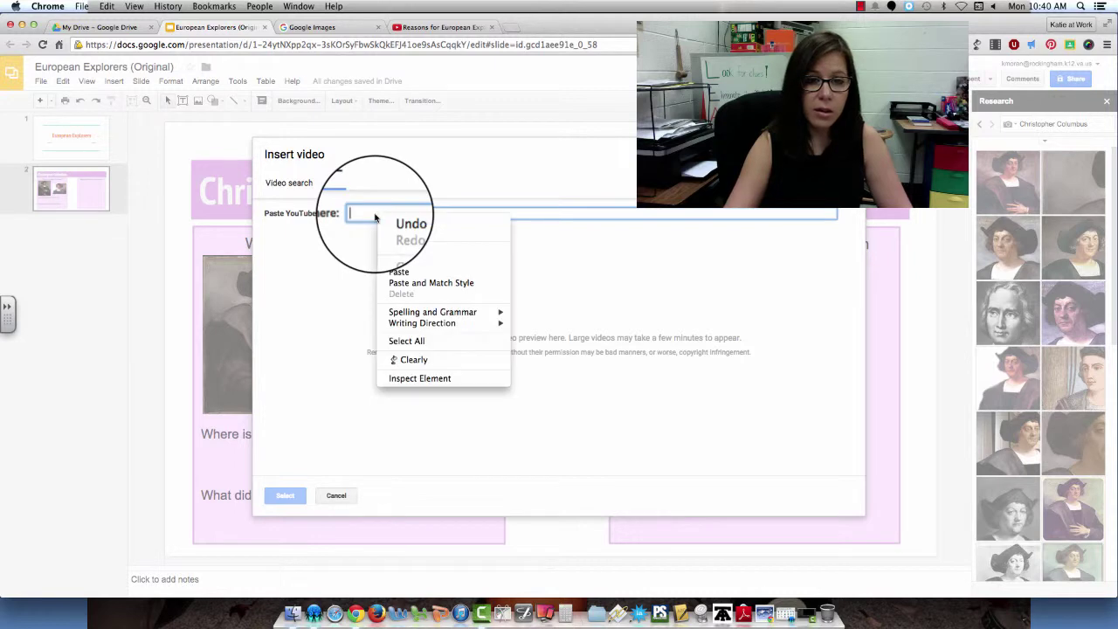
pyautogui.click(402, 272)
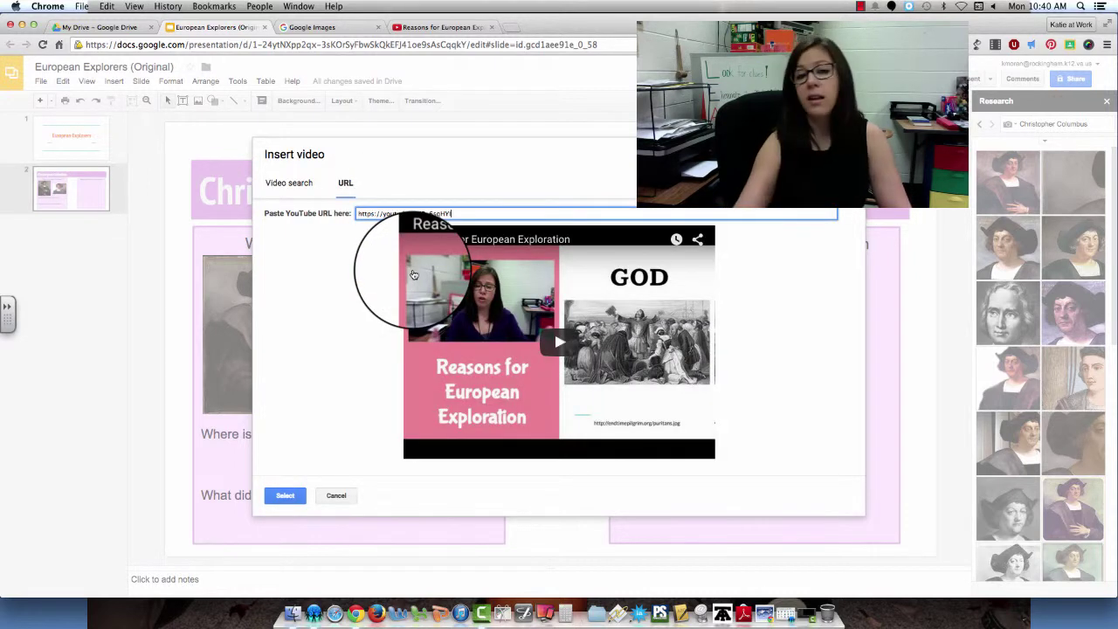
pyautogui.click(285, 496)
pyautogui.click(284, 496)
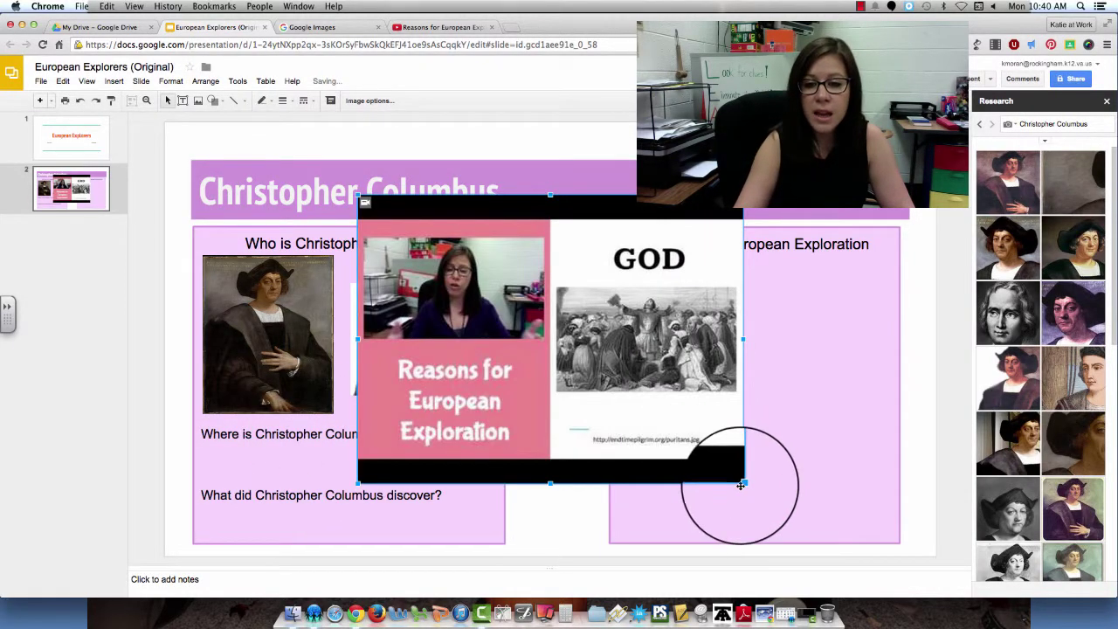
# Step: Resize and move the video so it fills most of the Reasons for European Exploration box
pyautogui.moveTo(715, 470); pyautogui.dragTo(546, 334)
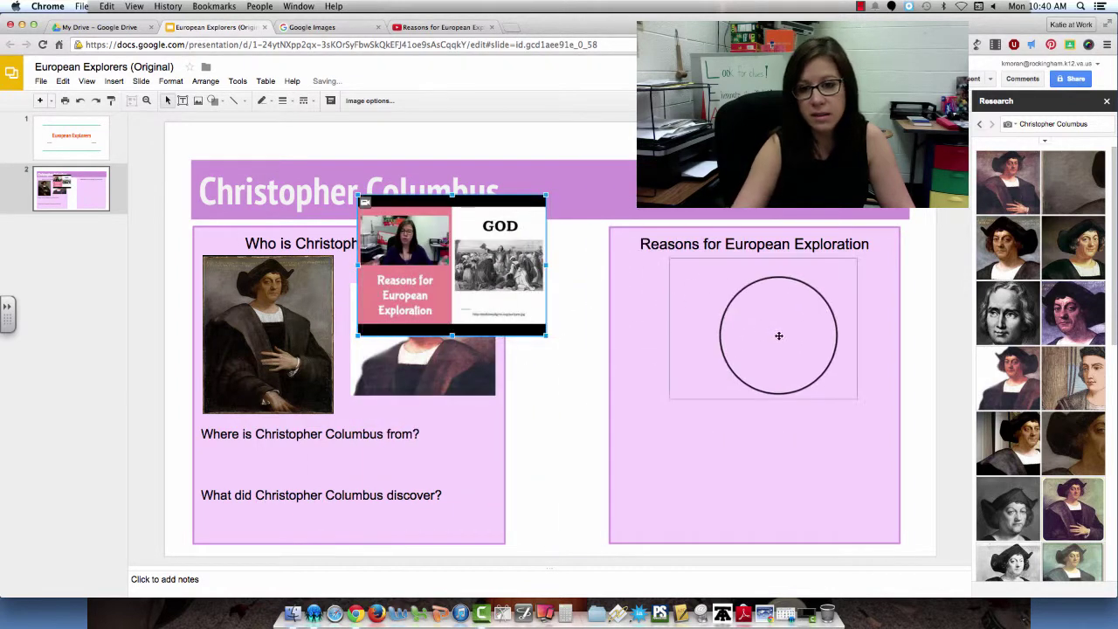
pyautogui.moveTo(741, 337); pyautogui.dragTo(726, 337)
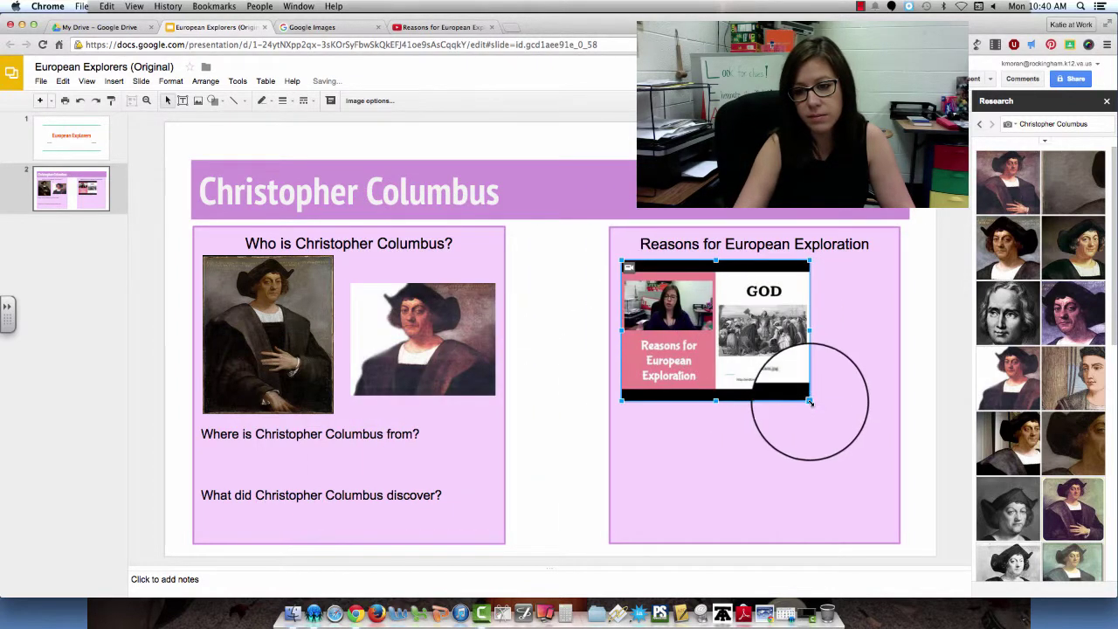
pyautogui.moveTo(884, 421); pyautogui.dragTo(863, 504)
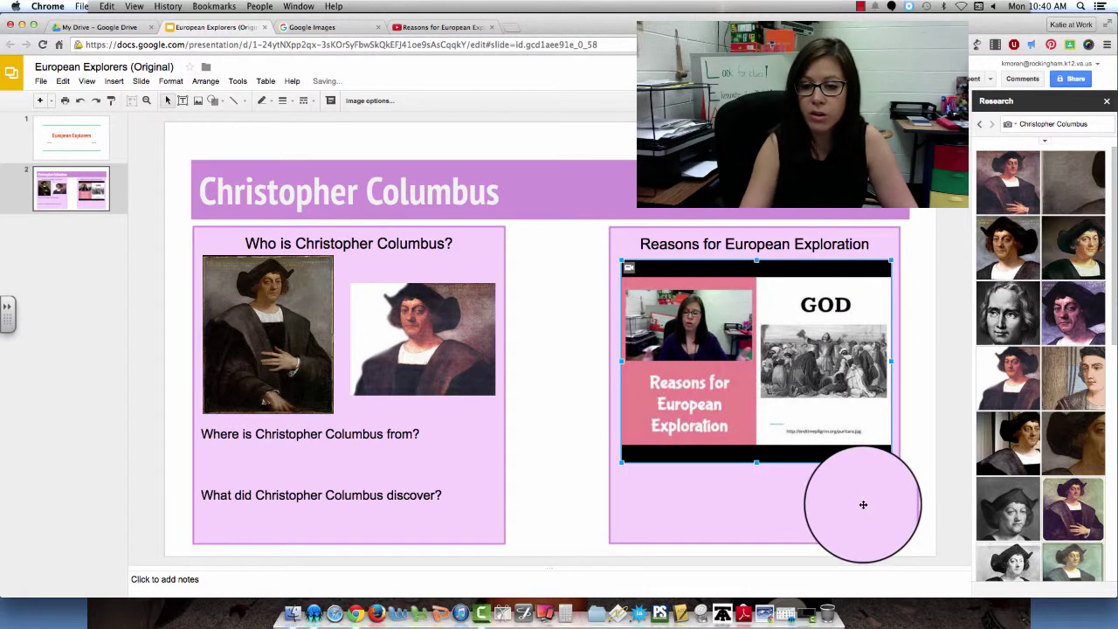
pyautogui.click(863, 504)
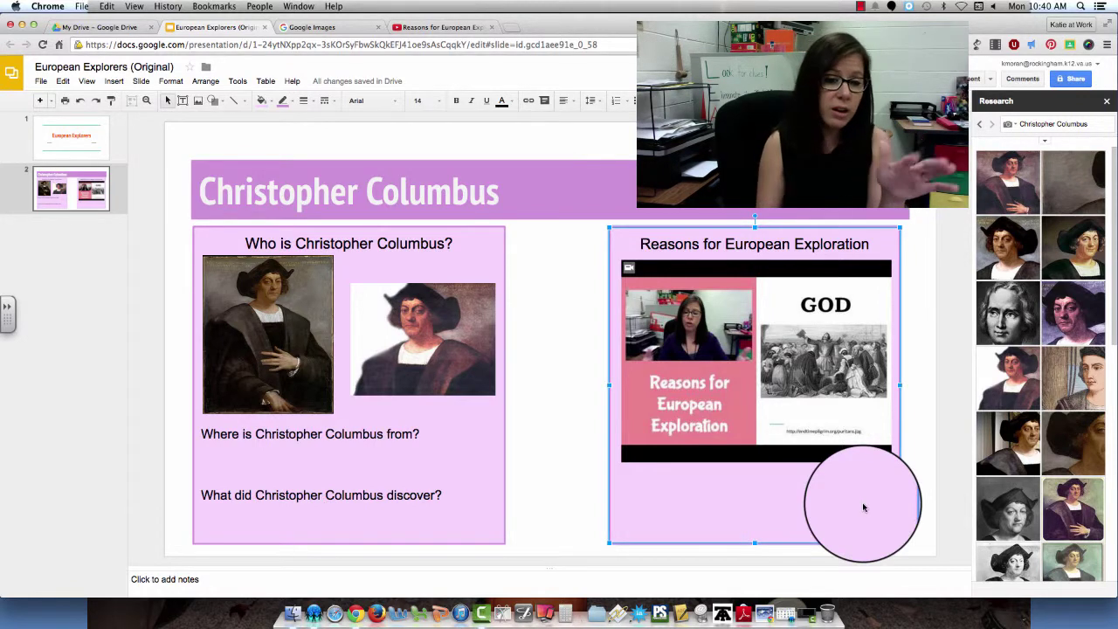
pyautogui.moveTo(862, 506); pyautogui.dragTo(711, 486)
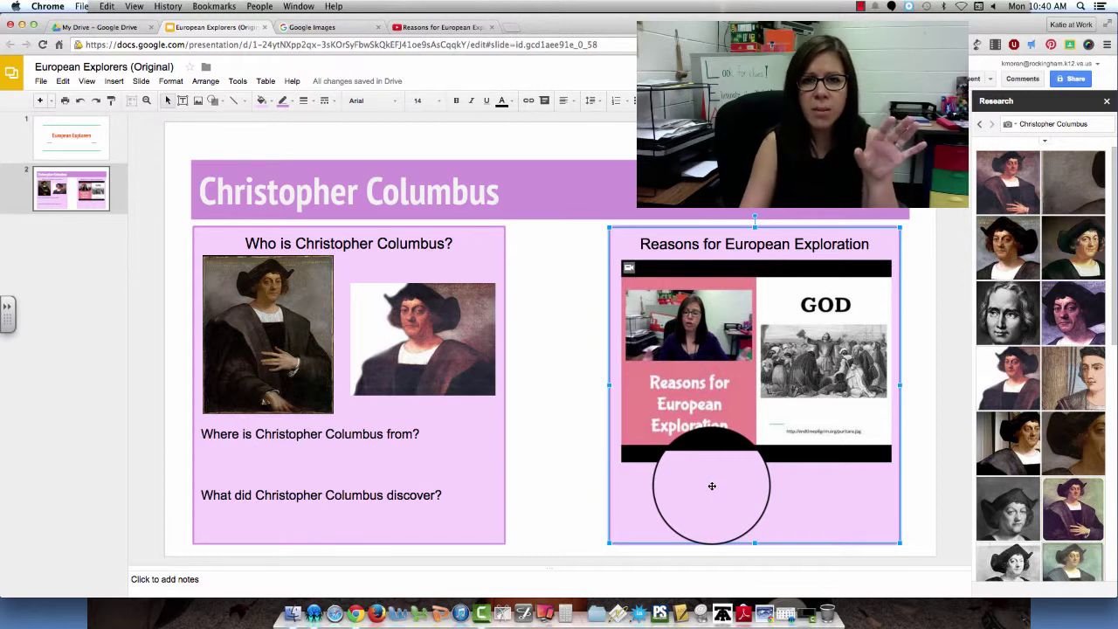
# Step: Apply Order > Send to back to the Reasons for European Exploration box so the video shows in front
pyautogui.rightClick(712, 485)
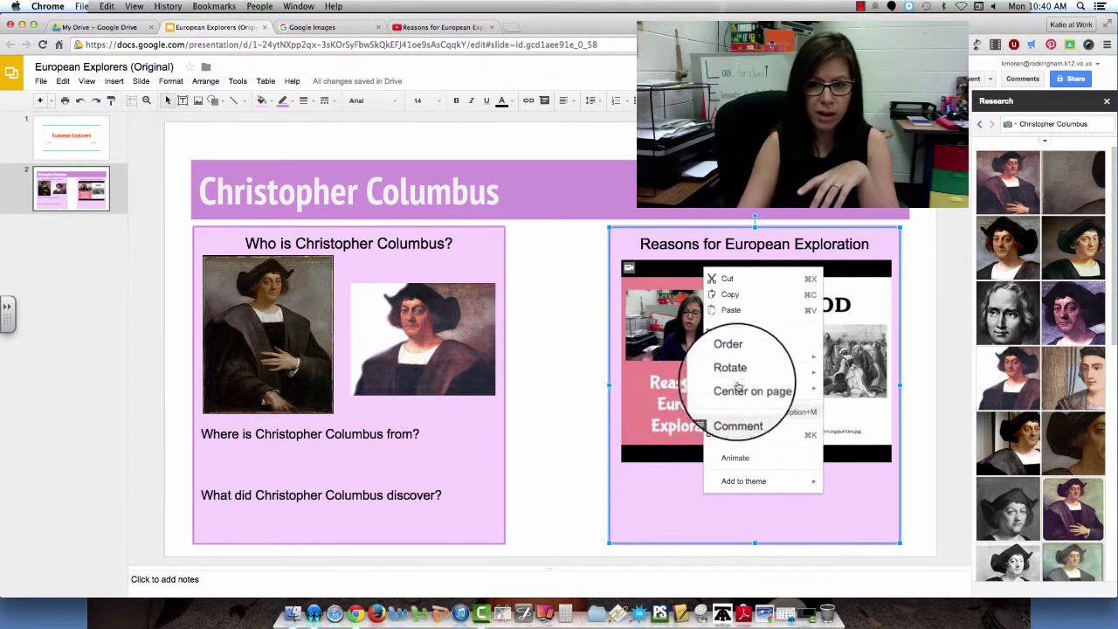
pyautogui.moveTo(745, 363)
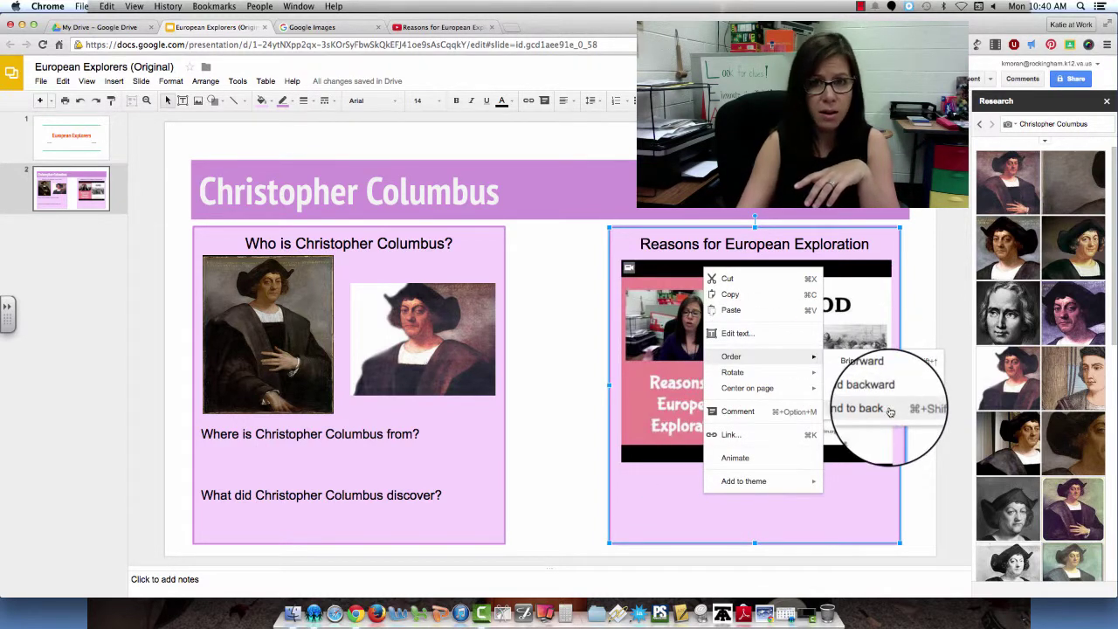
pyautogui.click(889, 410)
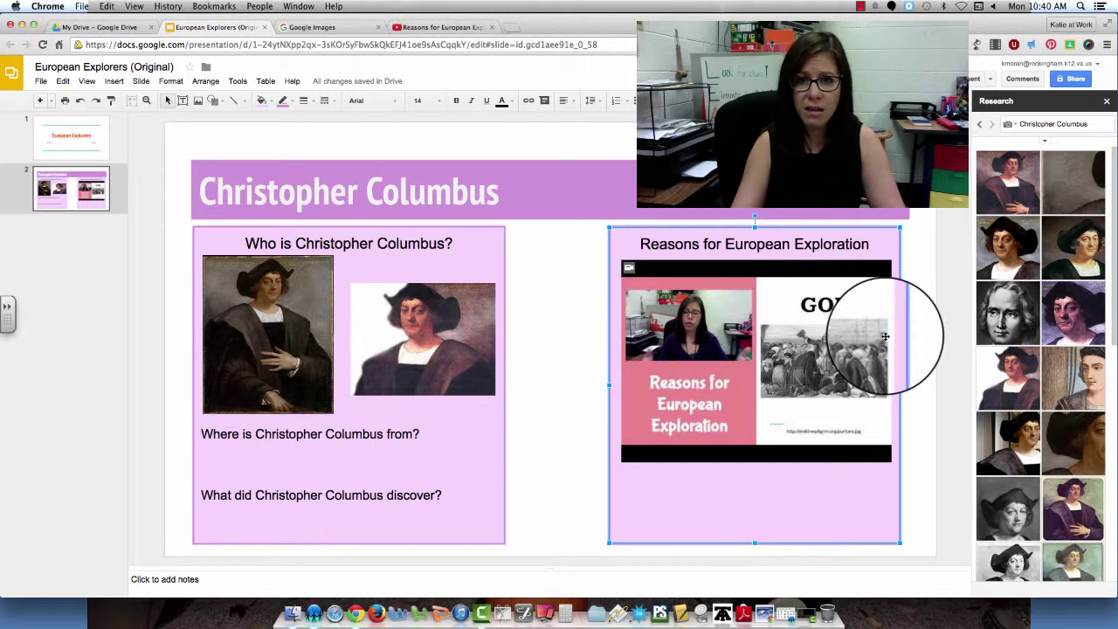
# Step: Go to classroom.google.com, enter the World History 2 class, and open the Greek Polis Project draft
pyautogui.click(512, 27)
pyautogui.write('classroom.google.com')
pyautogui.press('Return')
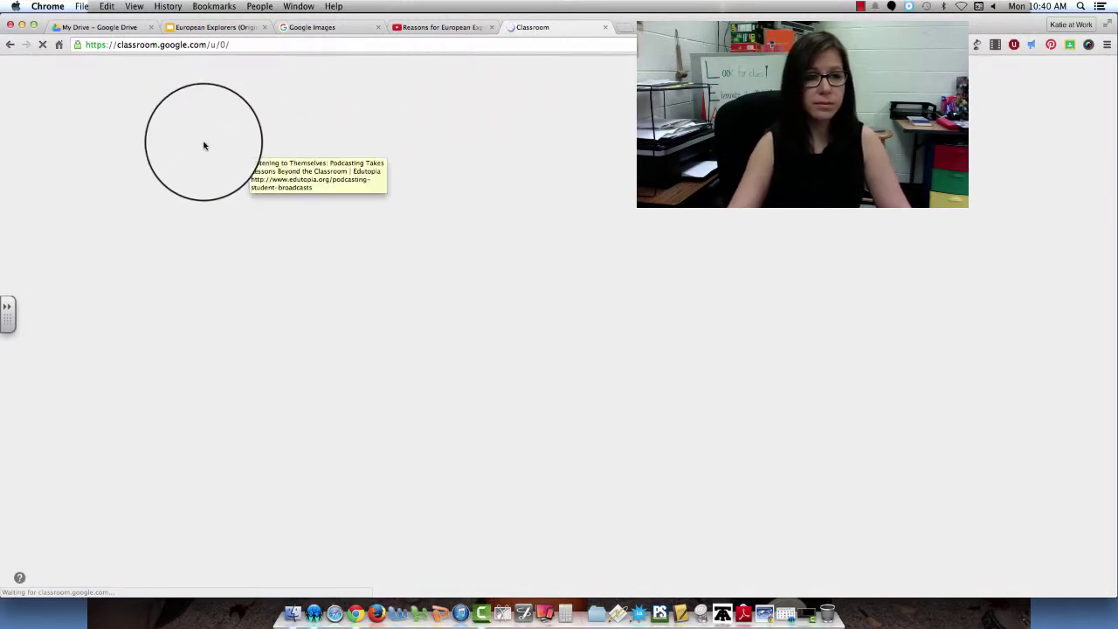
pyautogui.click(87, 125)
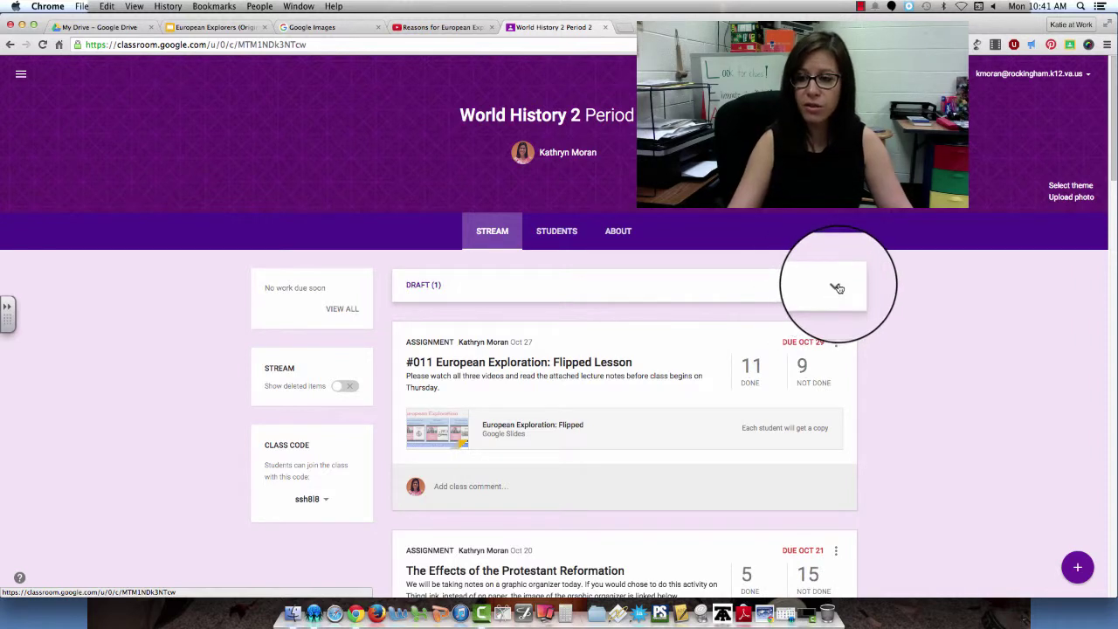
pyautogui.click(836, 288)
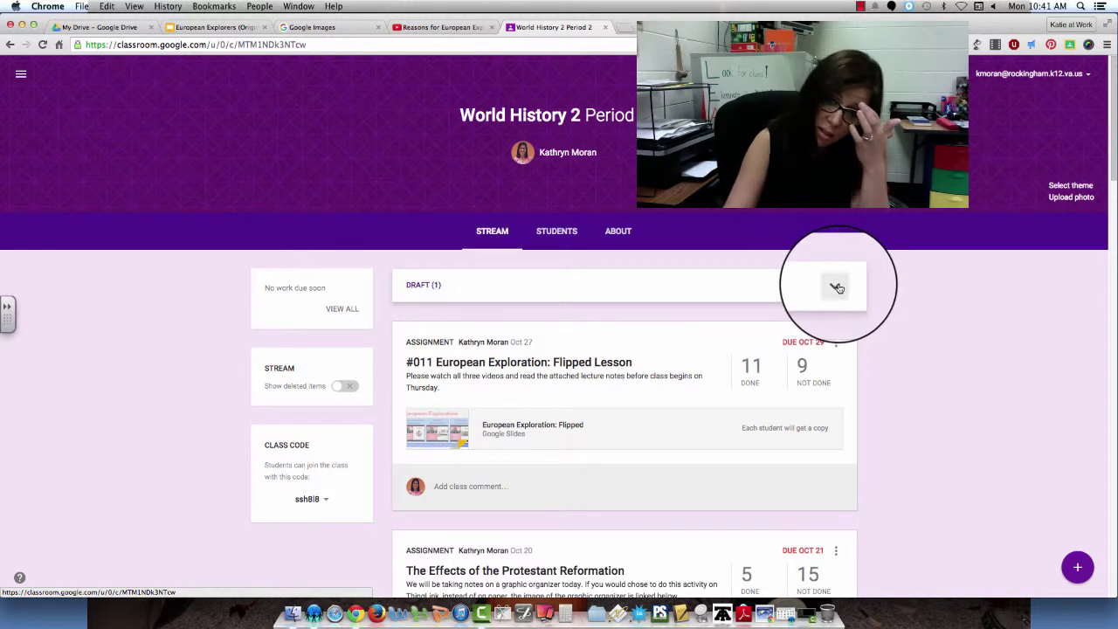
pyautogui.click(690, 339)
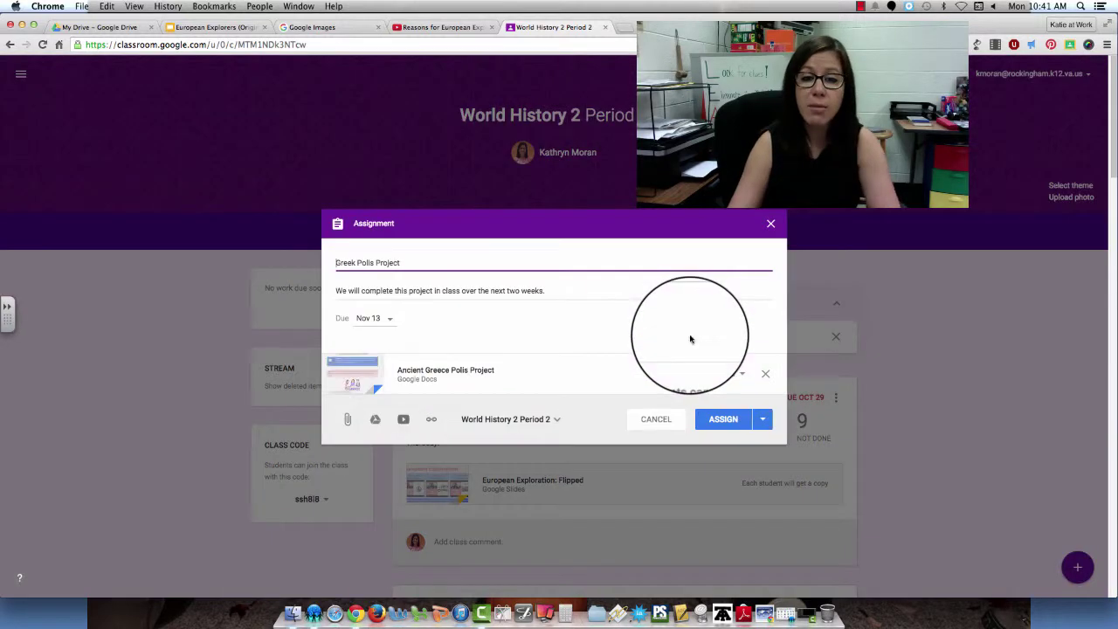
# Step: Set the attached file to 'Make a copy for each student' and close the assignment, leaving it a draft
pyautogui.click(739, 375)
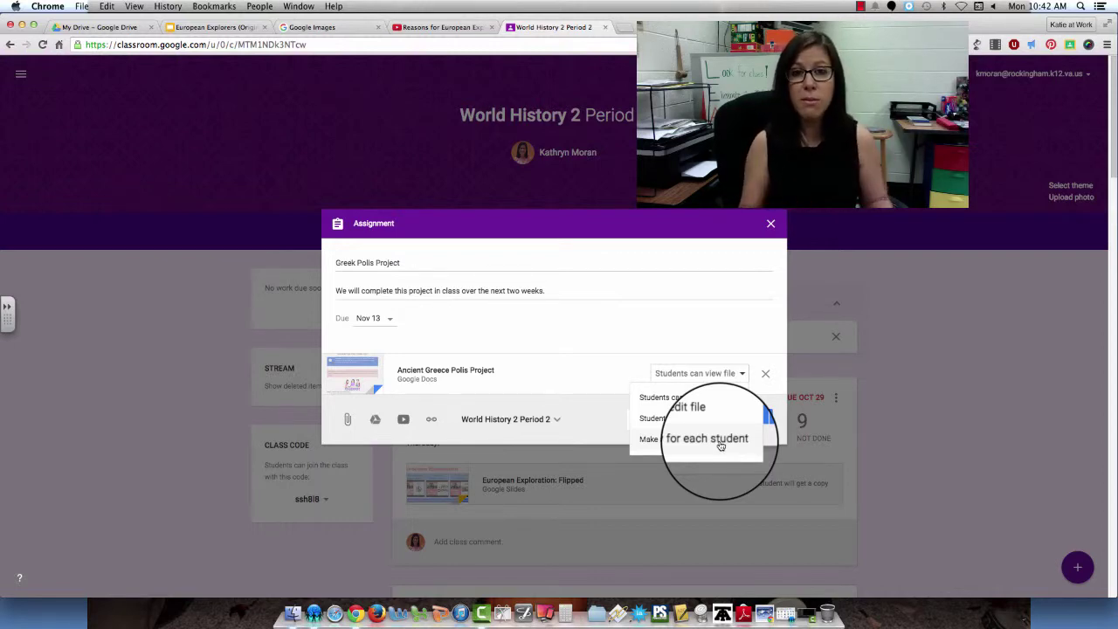
pyautogui.click(720, 445)
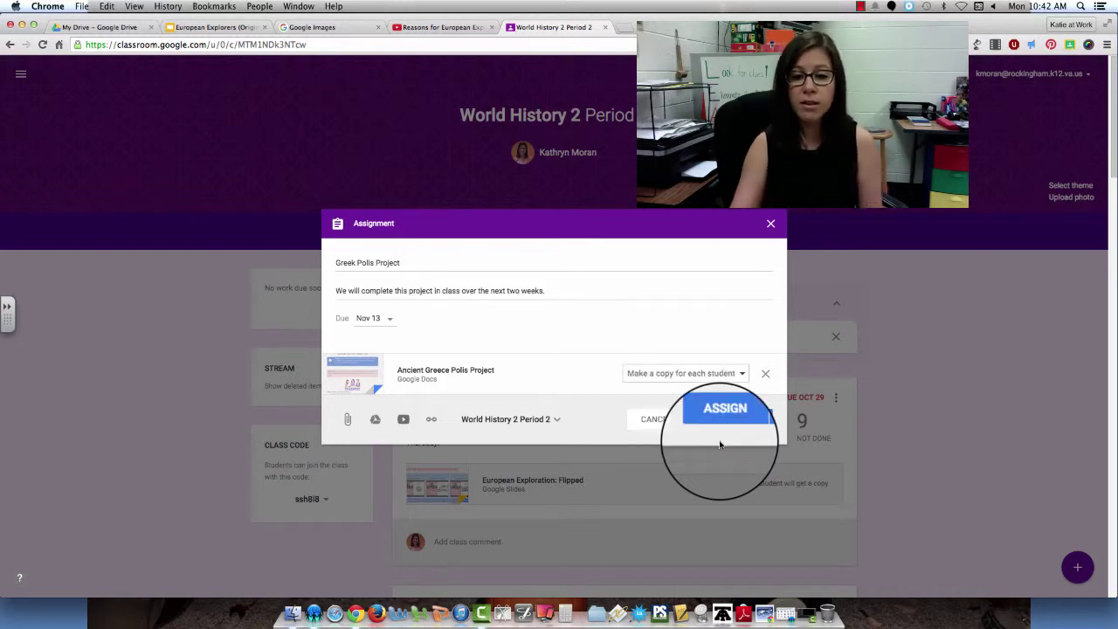
pyautogui.click(730, 421)
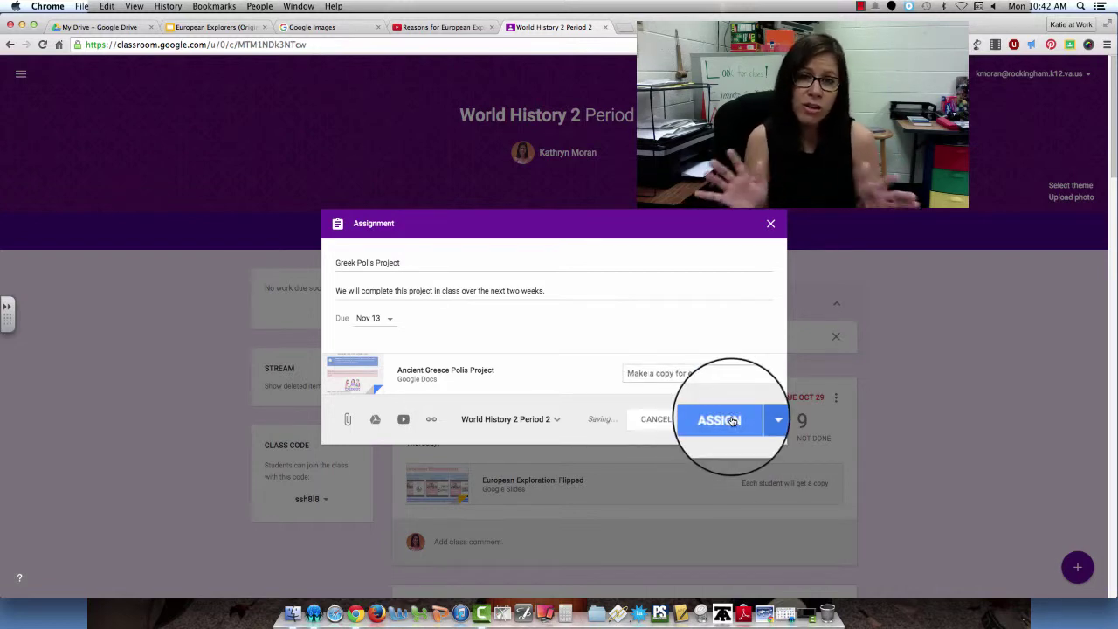
pyautogui.click(771, 224)
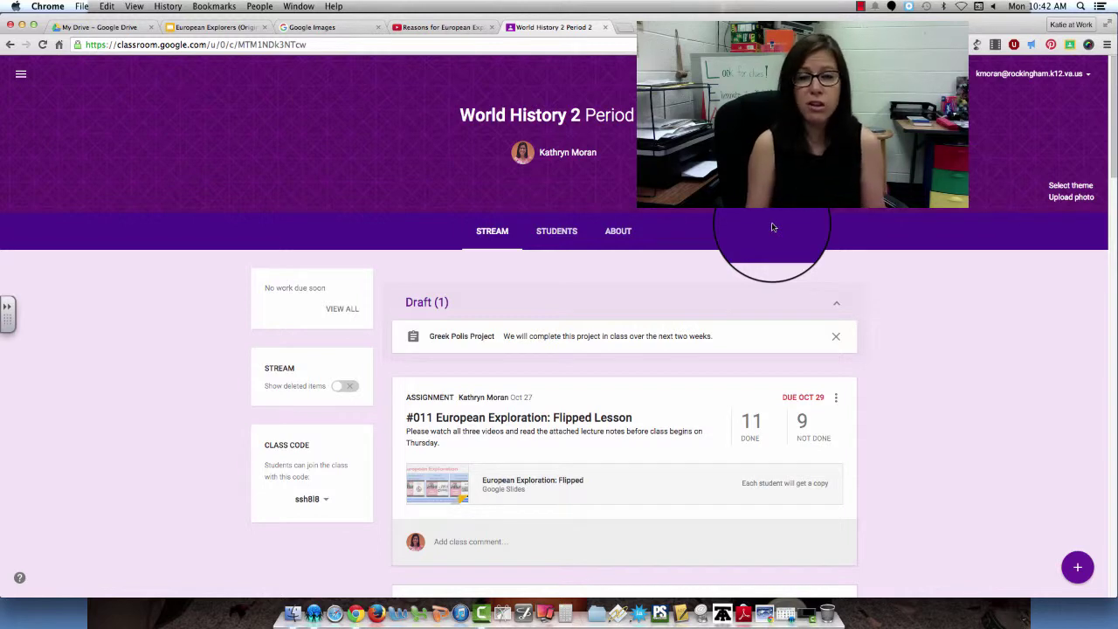
# Step: Switch back to the European Explorers presentation and close the image research sidebar
pyautogui.click(245, 28)
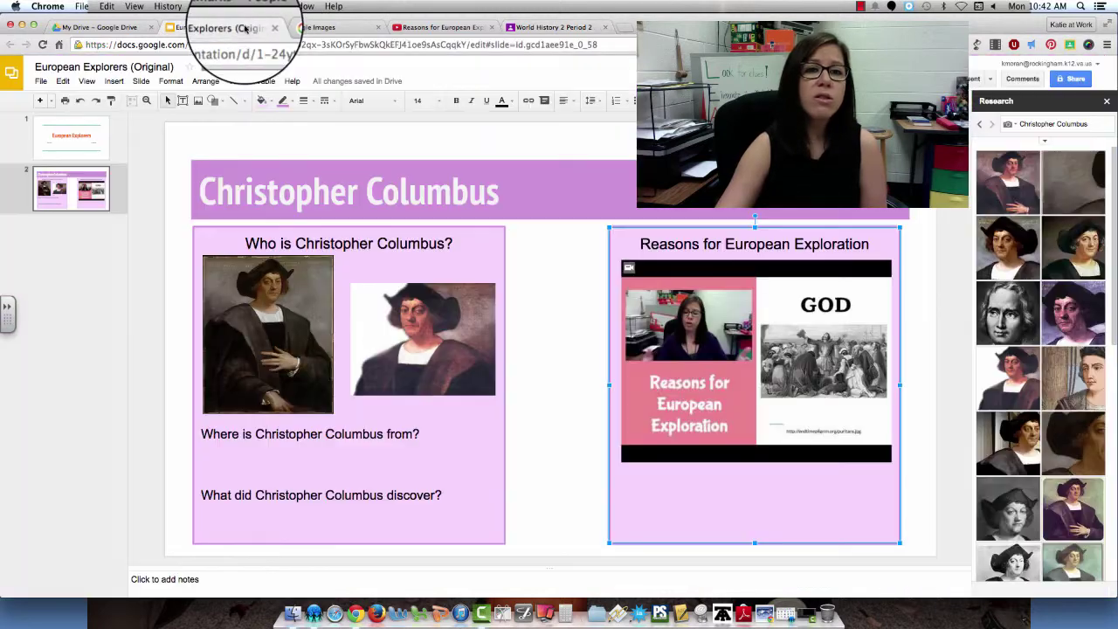
pyautogui.click(1107, 100)
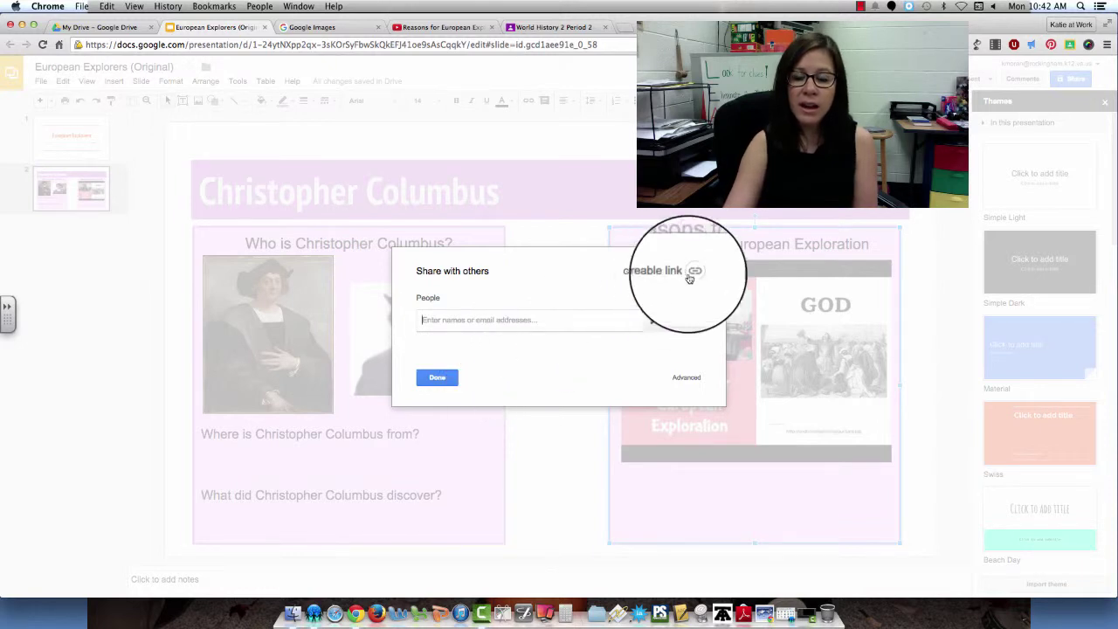
# Step: Open Advanced sharing settings and choose Change... next to the Private access setting
pyautogui.click(690, 377)
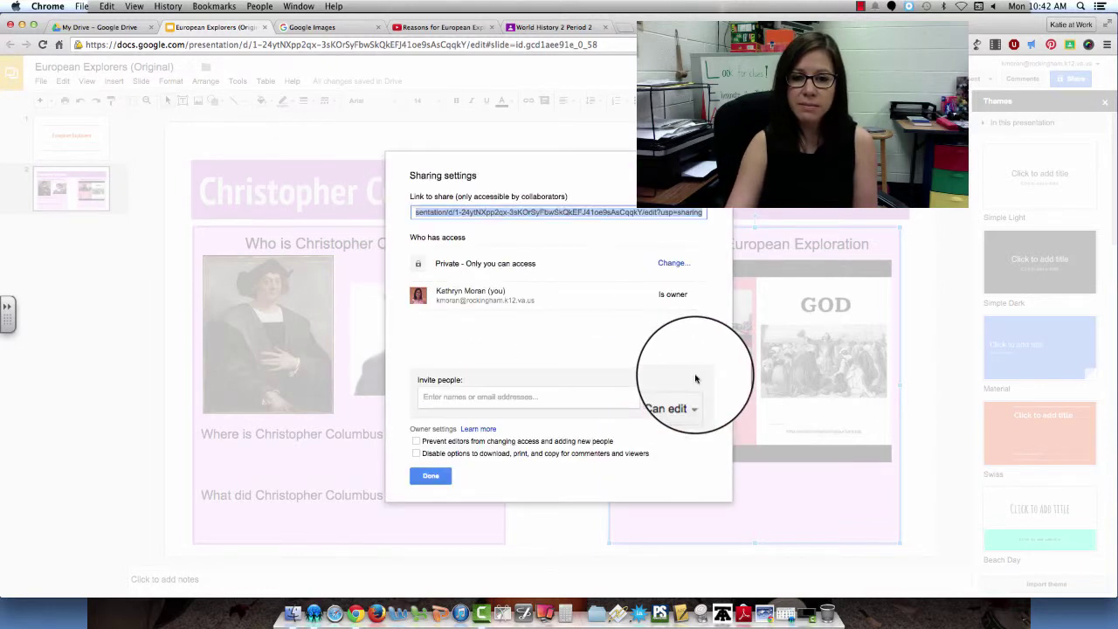
pyautogui.click(672, 265)
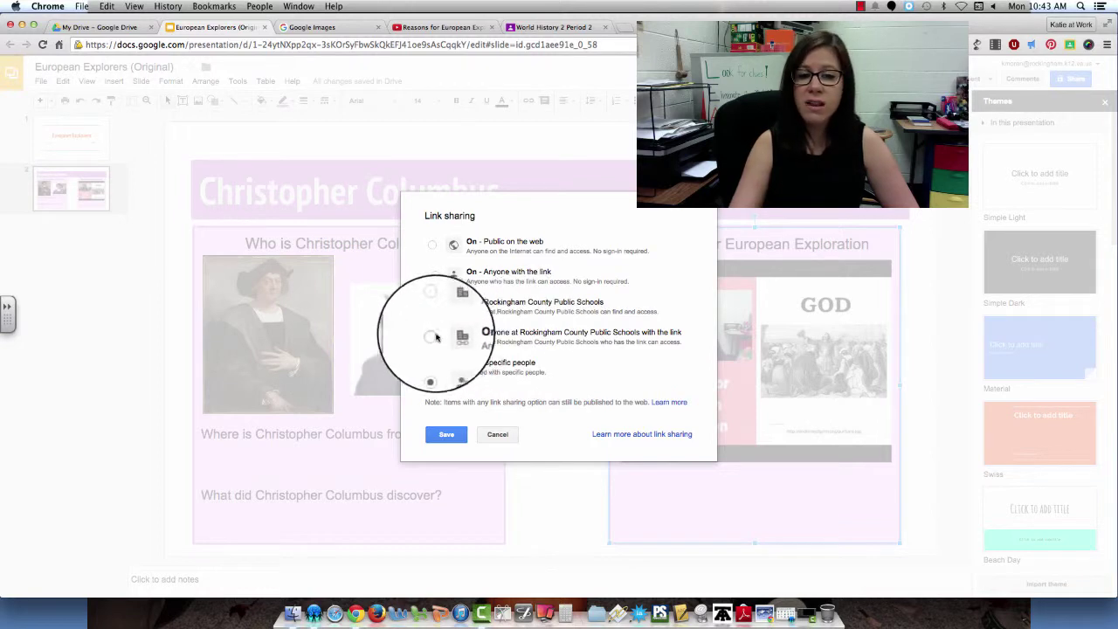
# Step: Set link sharing to 'On - Anyone with the link' with Can edit access and save
pyautogui.click(432, 336)
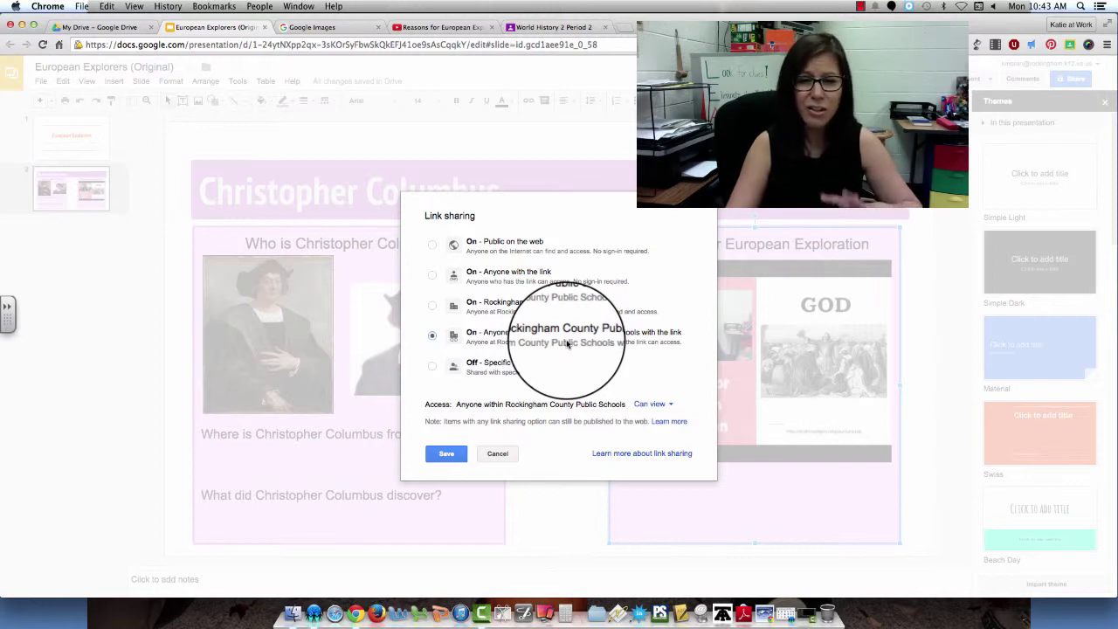
pyautogui.click(517, 274)
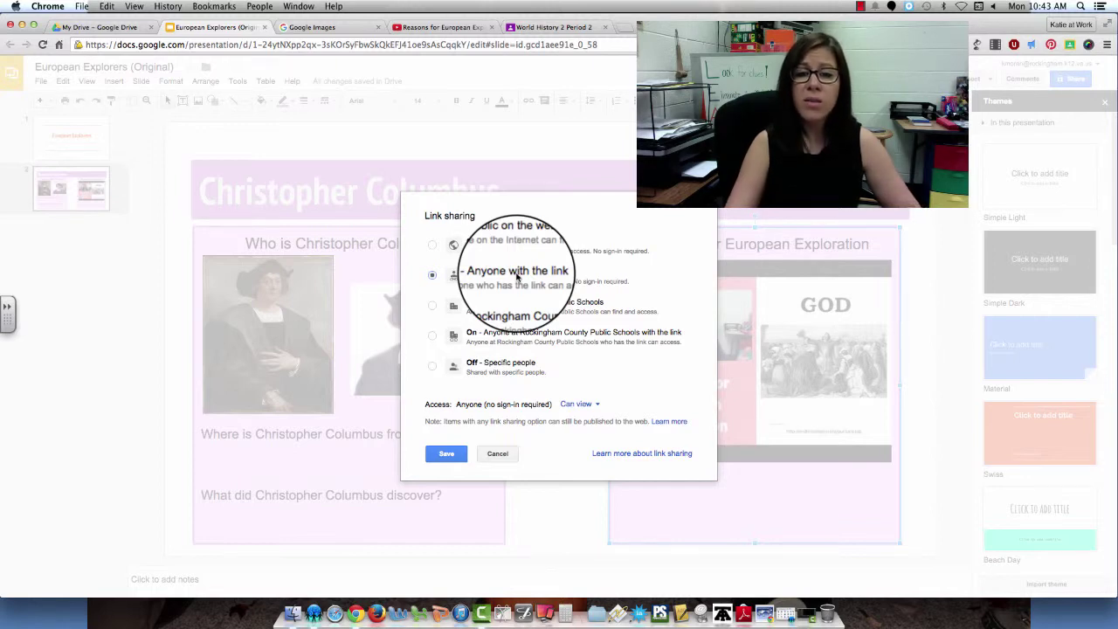
pyautogui.click(590, 406)
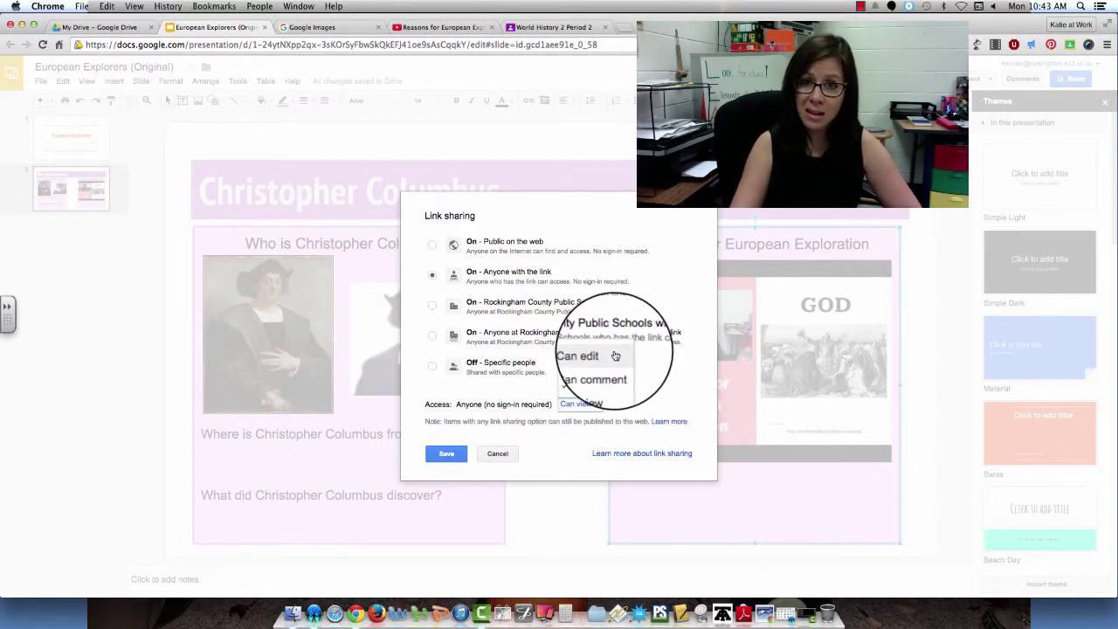
pyautogui.click(615, 355)
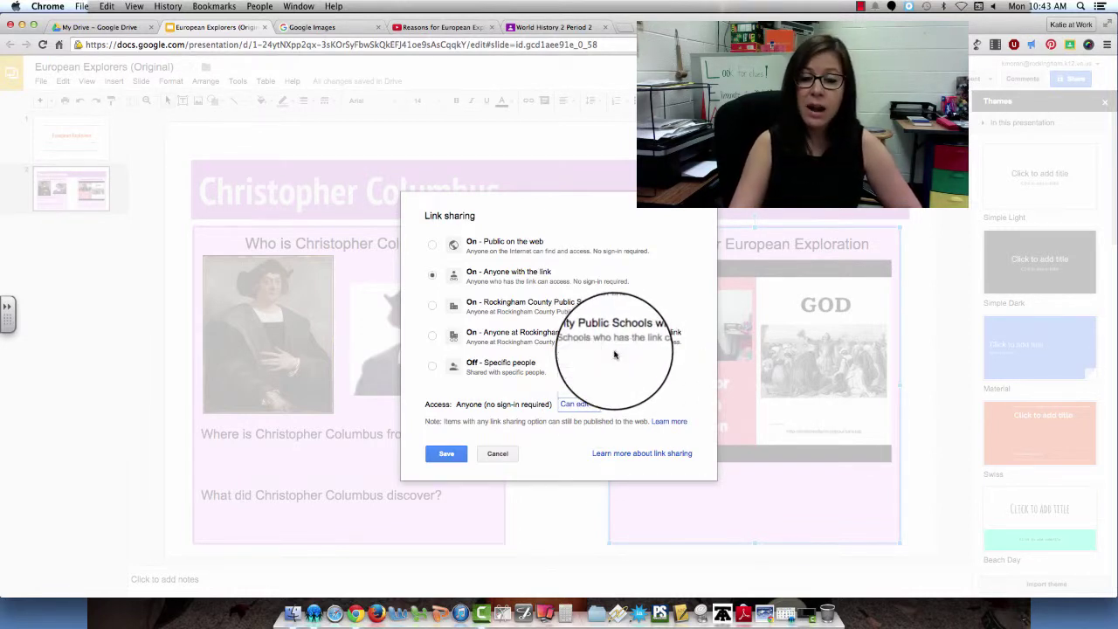
pyautogui.click(446, 454)
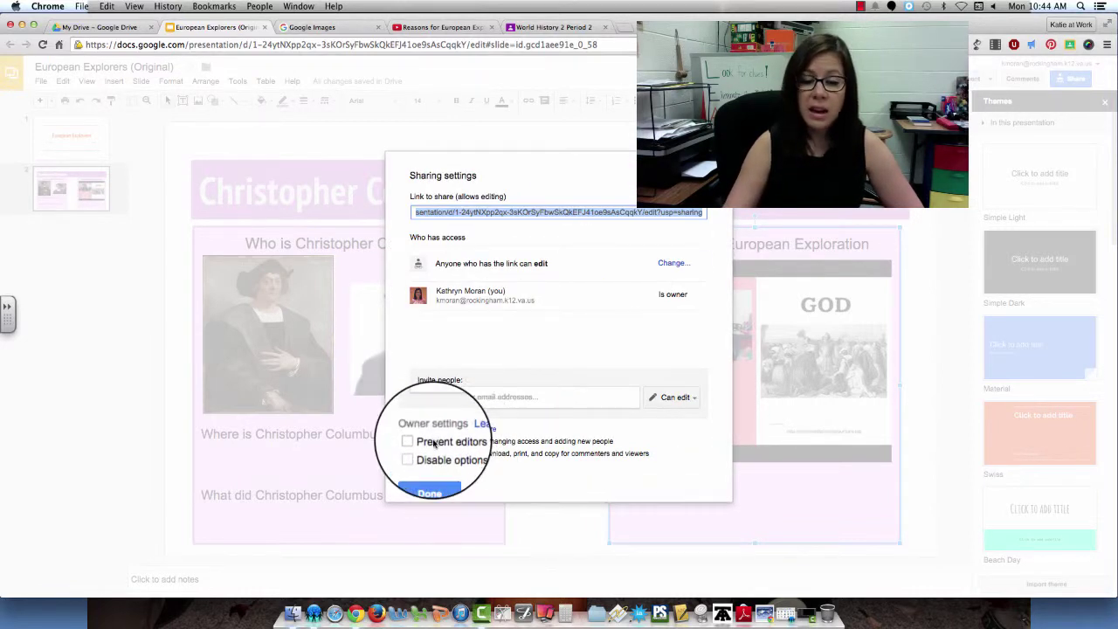
# Step: Tick 'Prevent editors from changing access and adding new people', save changes, and finish sharing
pyautogui.click(416, 438)
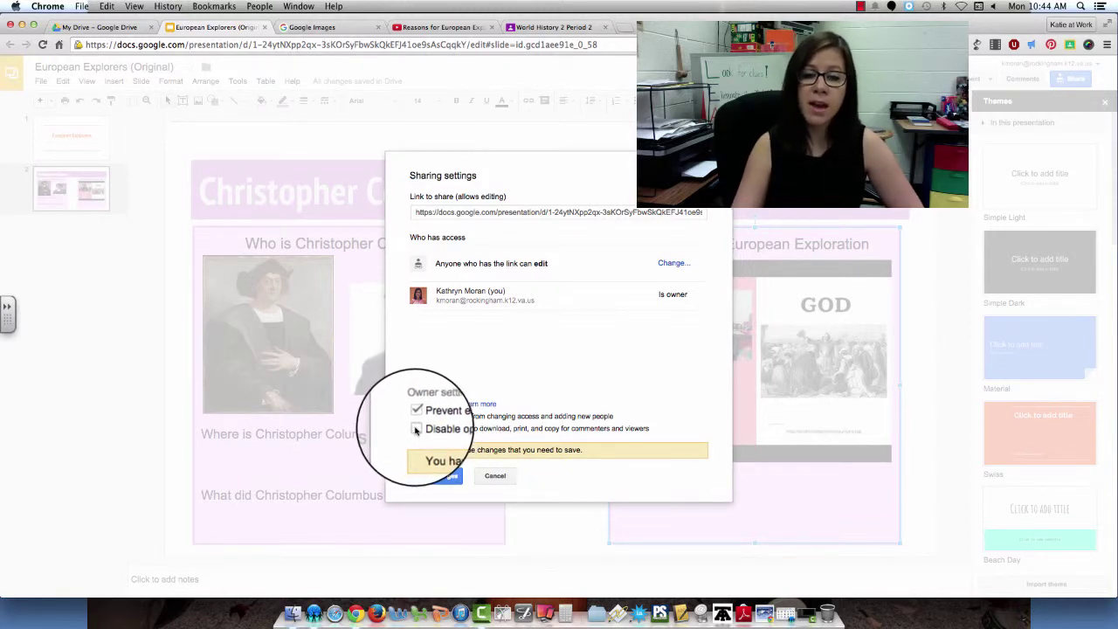
pyautogui.click(444, 474)
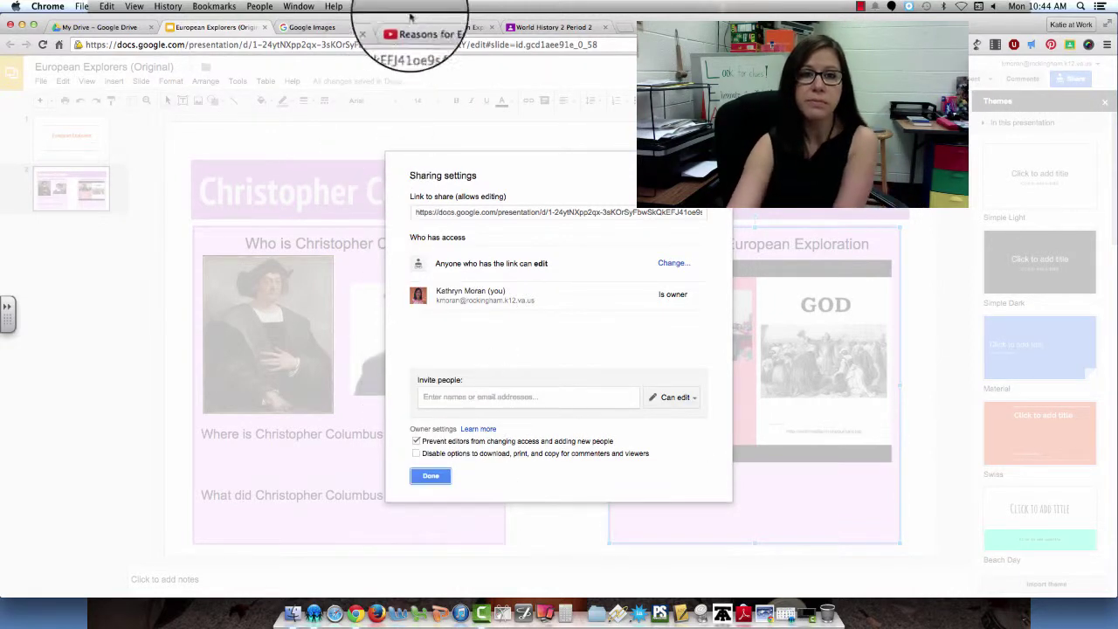
pyautogui.click(447, 474)
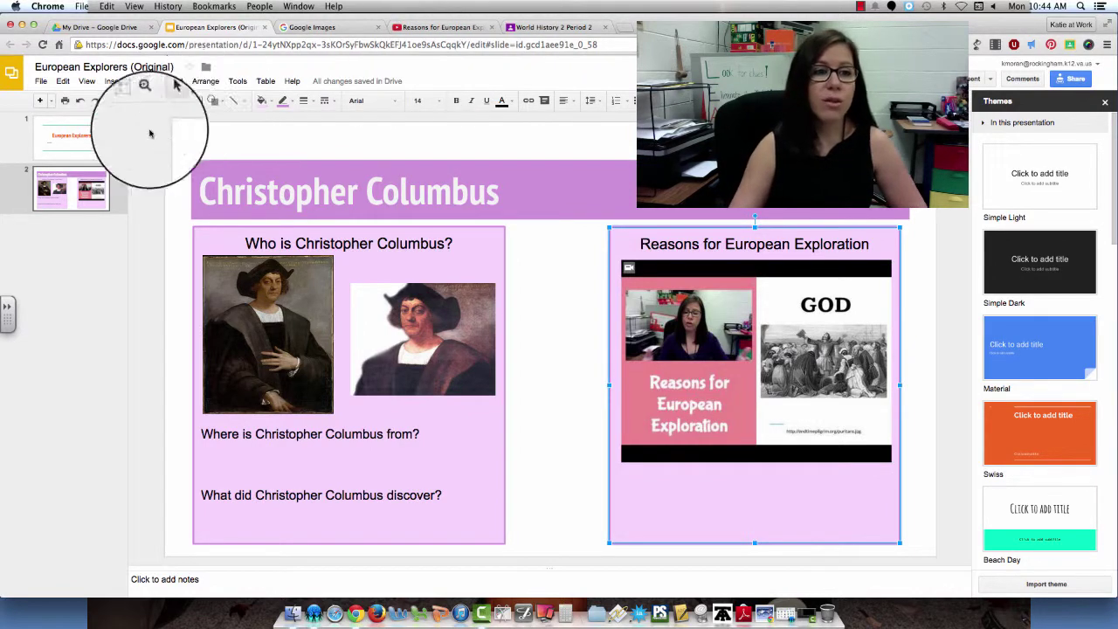
# Step: On slide 1, replace 'edit#slide' in the address with 'copy' and copy the resulting /copy URL
pyautogui.click(76, 131)
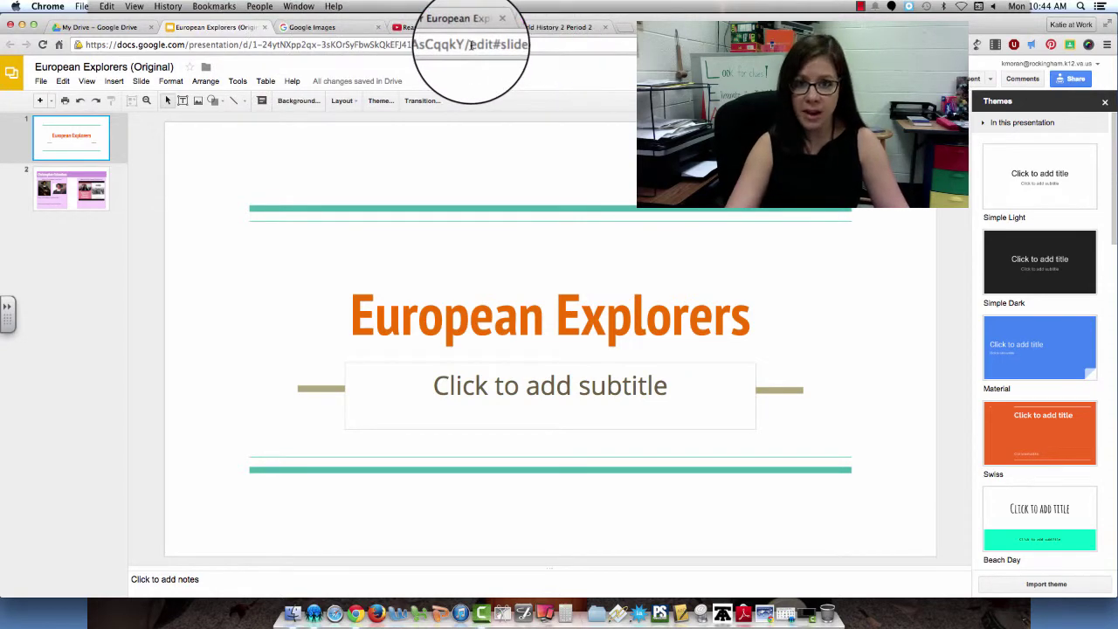
pyautogui.moveTo(472, 46); pyautogui.dragTo(568, 46)
pyautogui.write('copy')
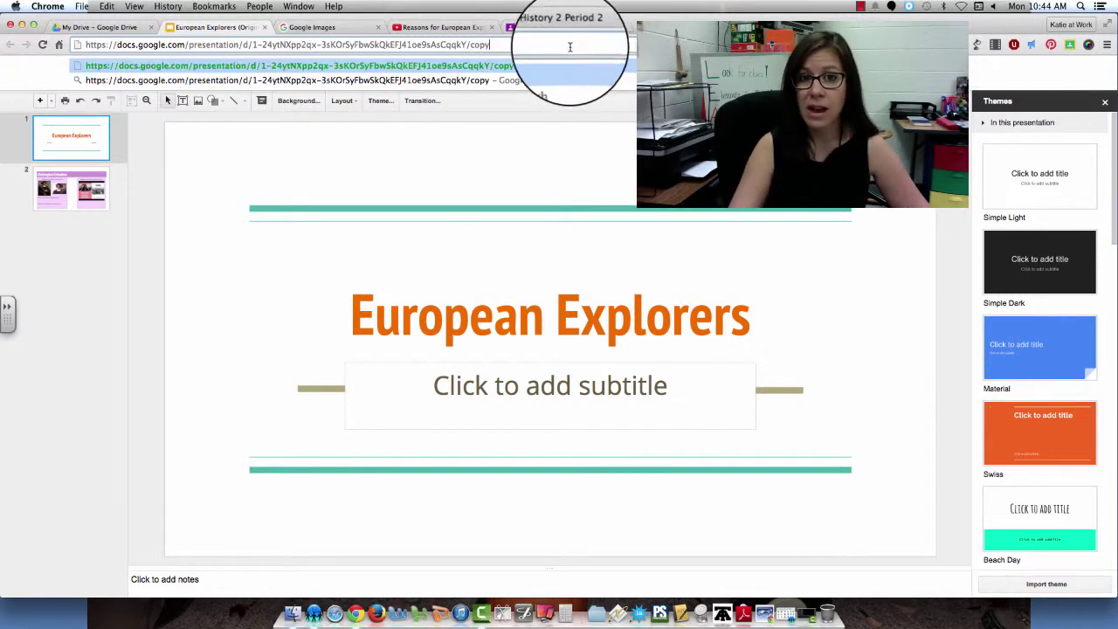
pyautogui.moveTo(568, 45); pyautogui.dragTo(53, 48)
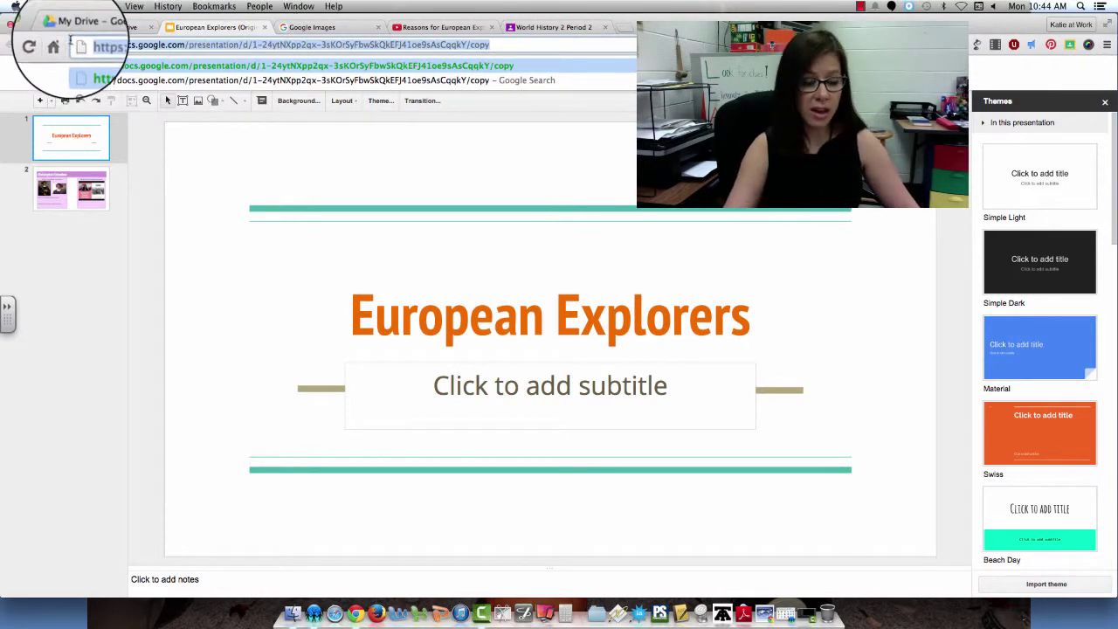
pyautogui.rightClick(207, 46)
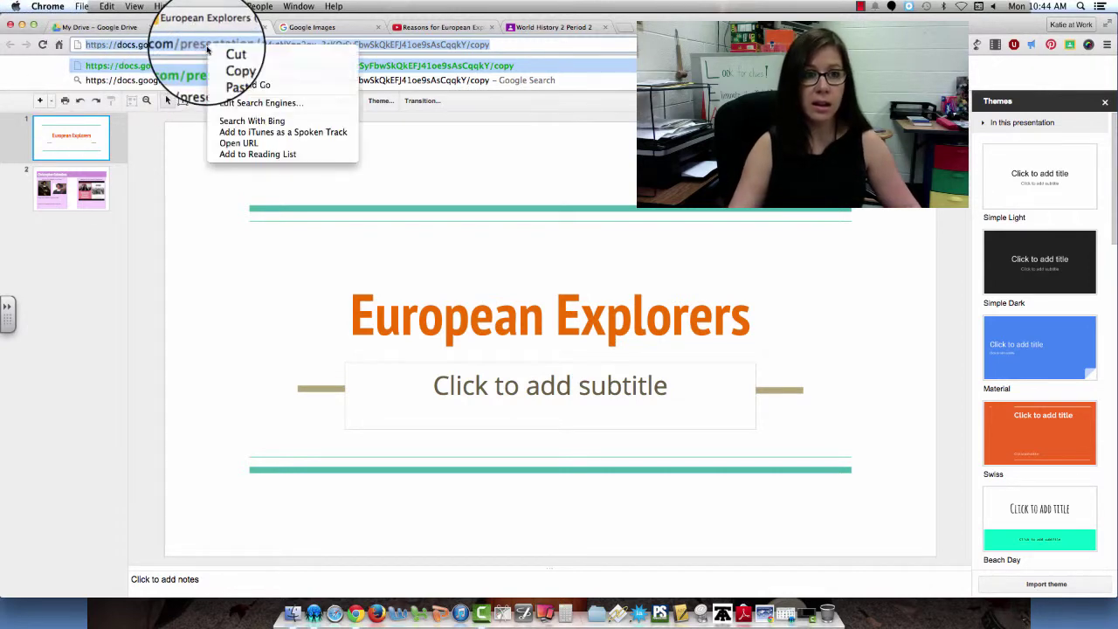
pyautogui.click(254, 64)
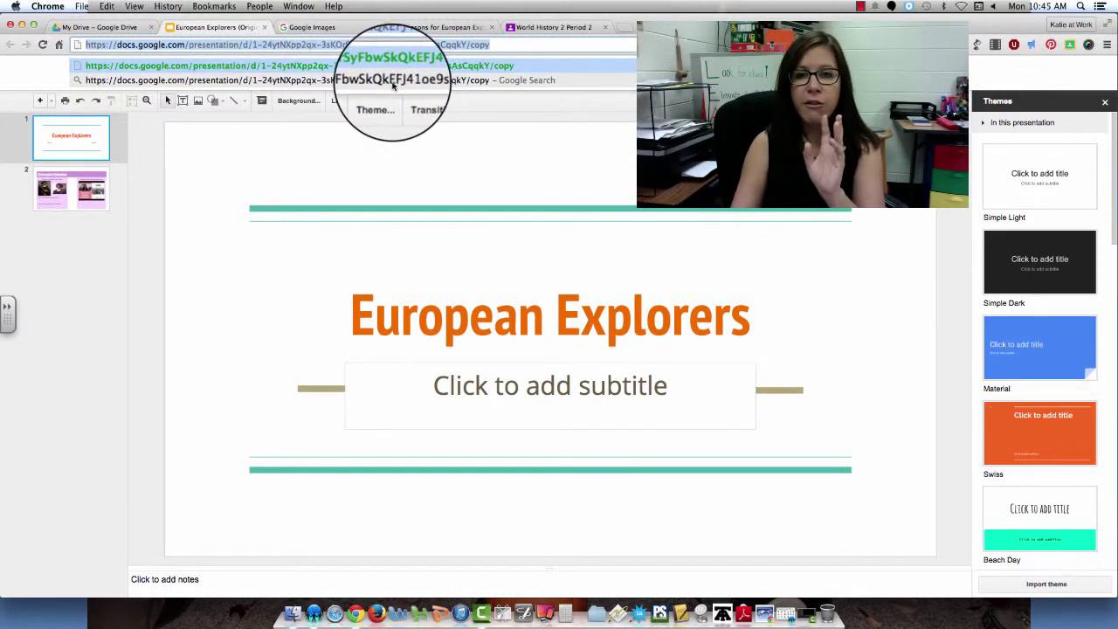
# Step: Rework the address ending, trying 'view' and 'edit' before ending it with 'copy' again
pyautogui.click(472, 44)
pyautogui.doubleClick(485, 44)
pyautogui.write('view')
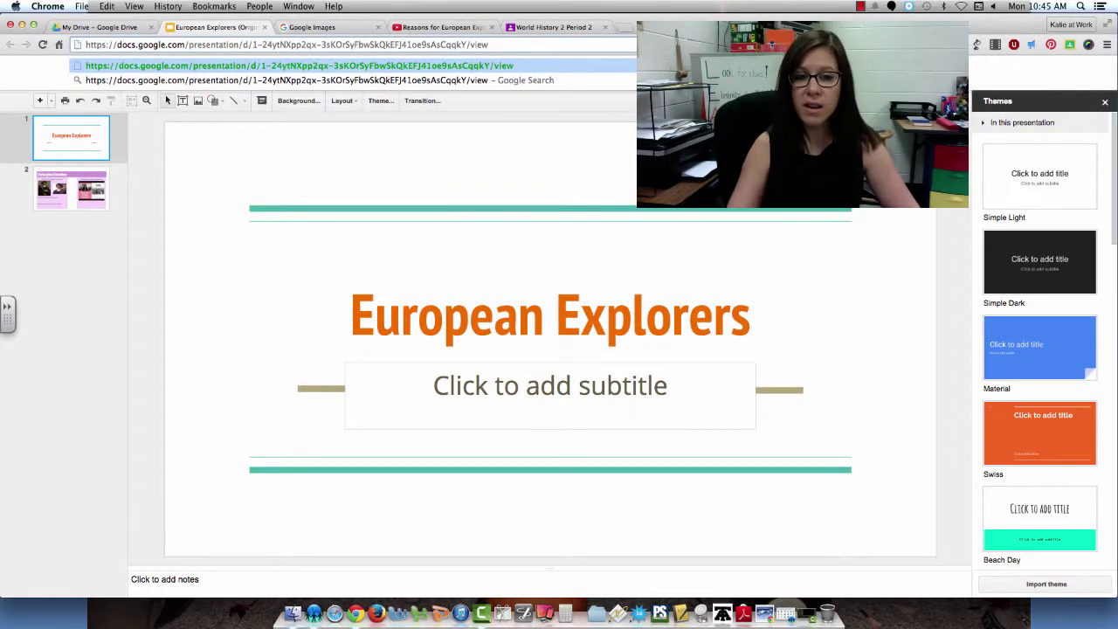
pyautogui.press('BackSpace')
pyautogui.press('BackSpace')
pyautogui.press('BackSpace')
pyautogui.press('BackSpace')
pyautogui.write('e')
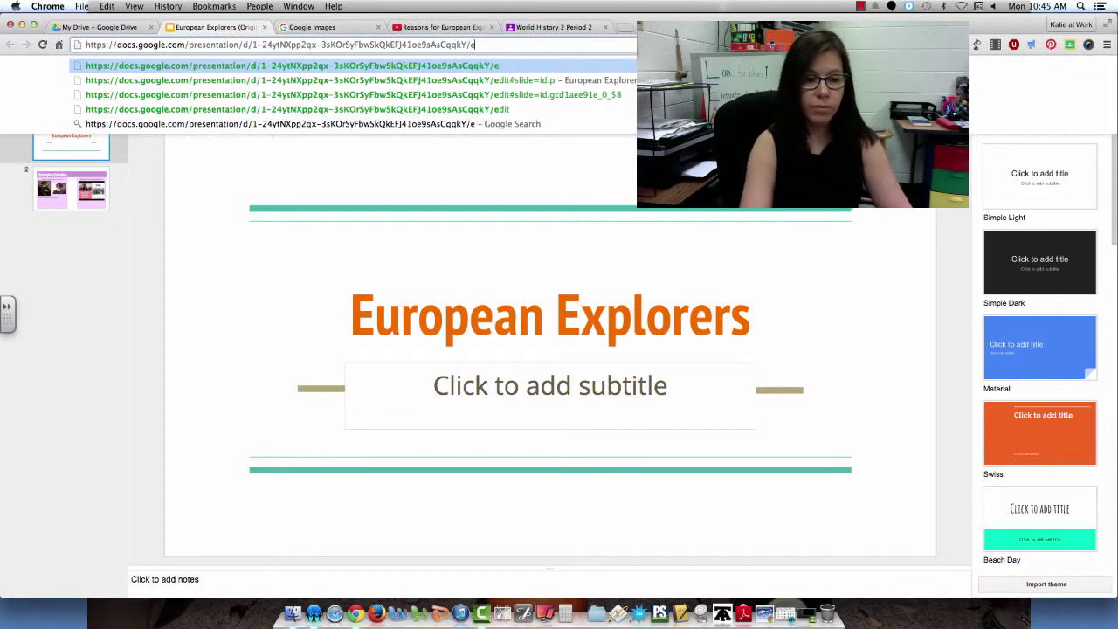
pyautogui.write('dit')
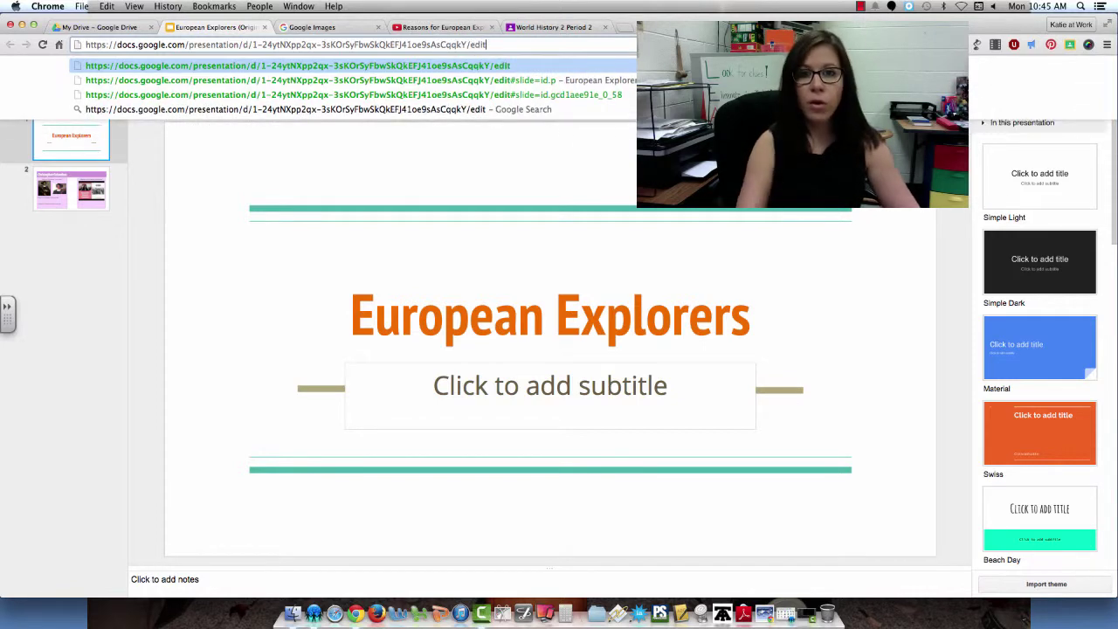
pyautogui.doubleClick(480, 44)
pyautogui.write('copy')
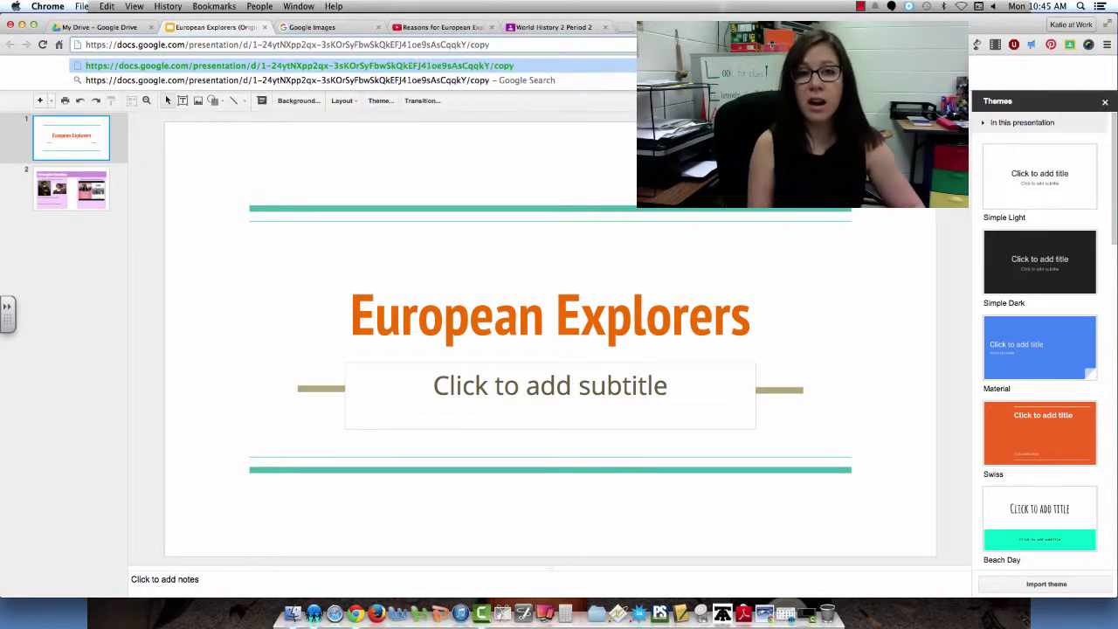